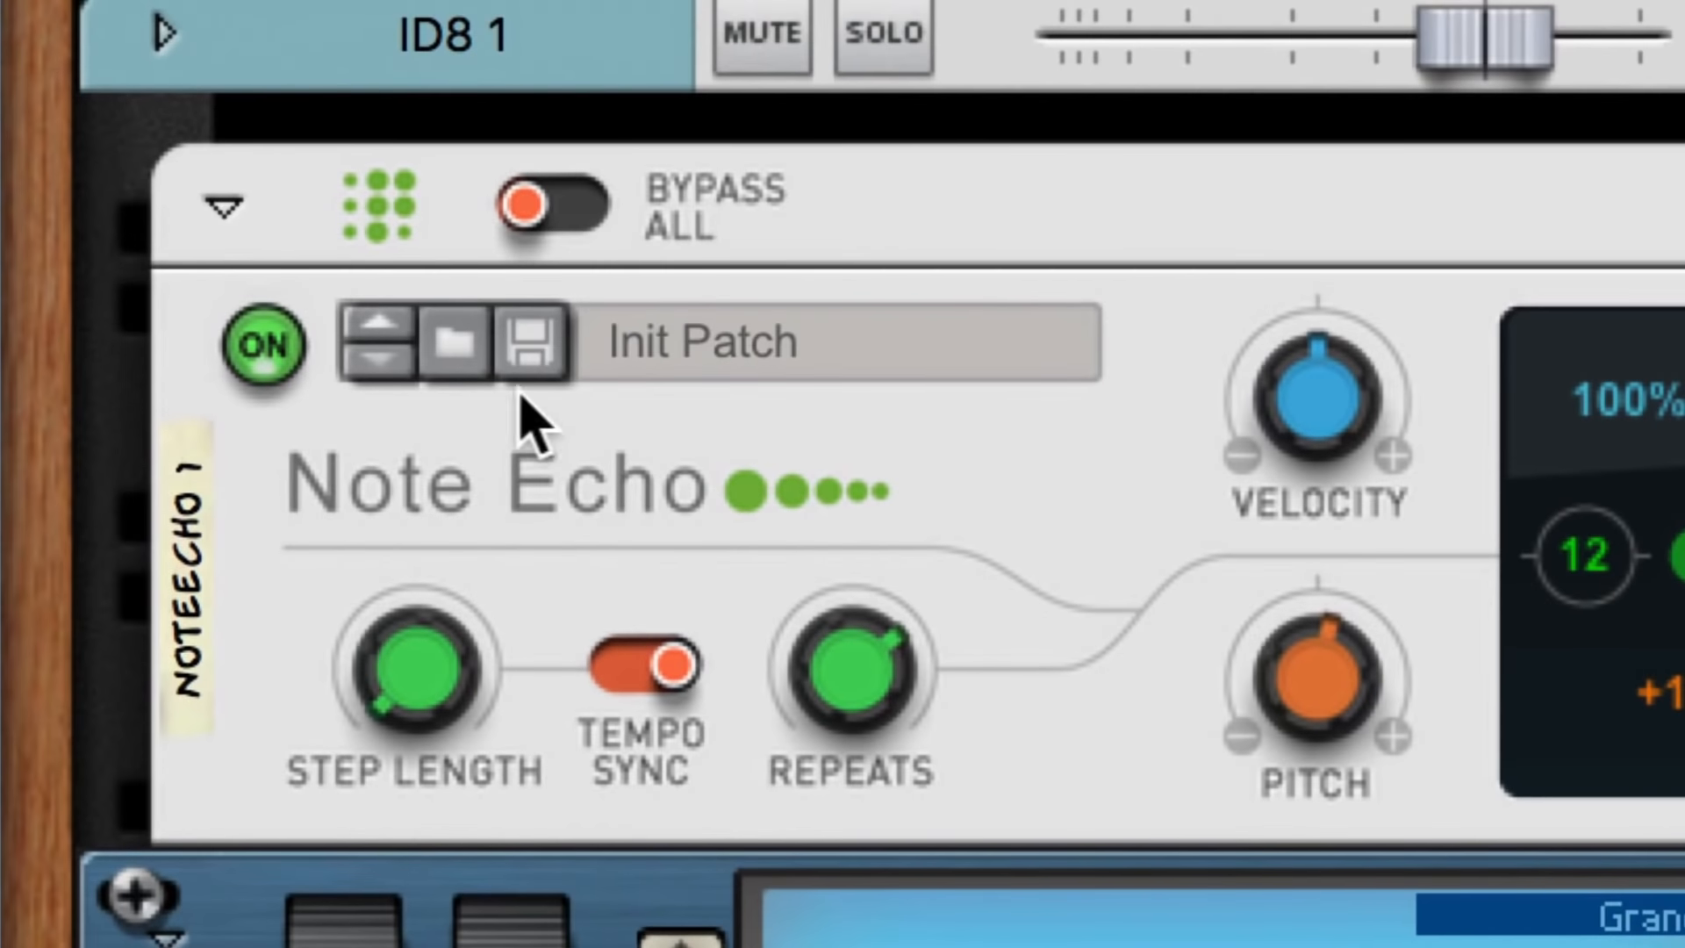
- Browse the Note Echo patches and look through the ones in the Chords folder
left_click(452, 355)
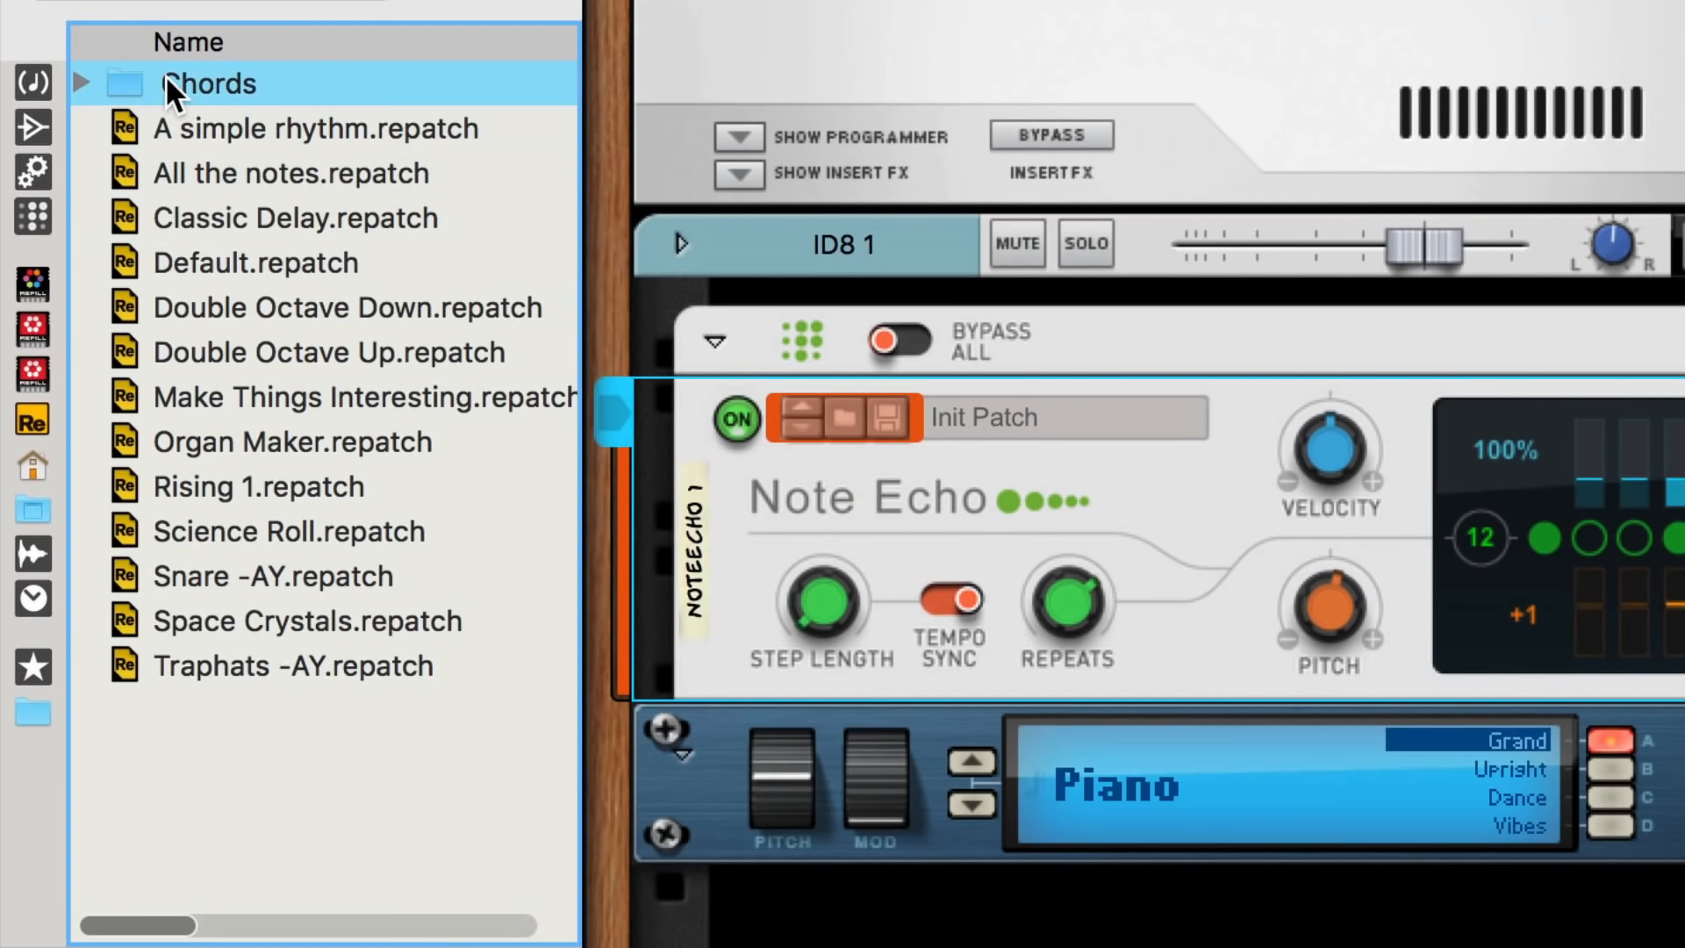
double_click(171, 79)
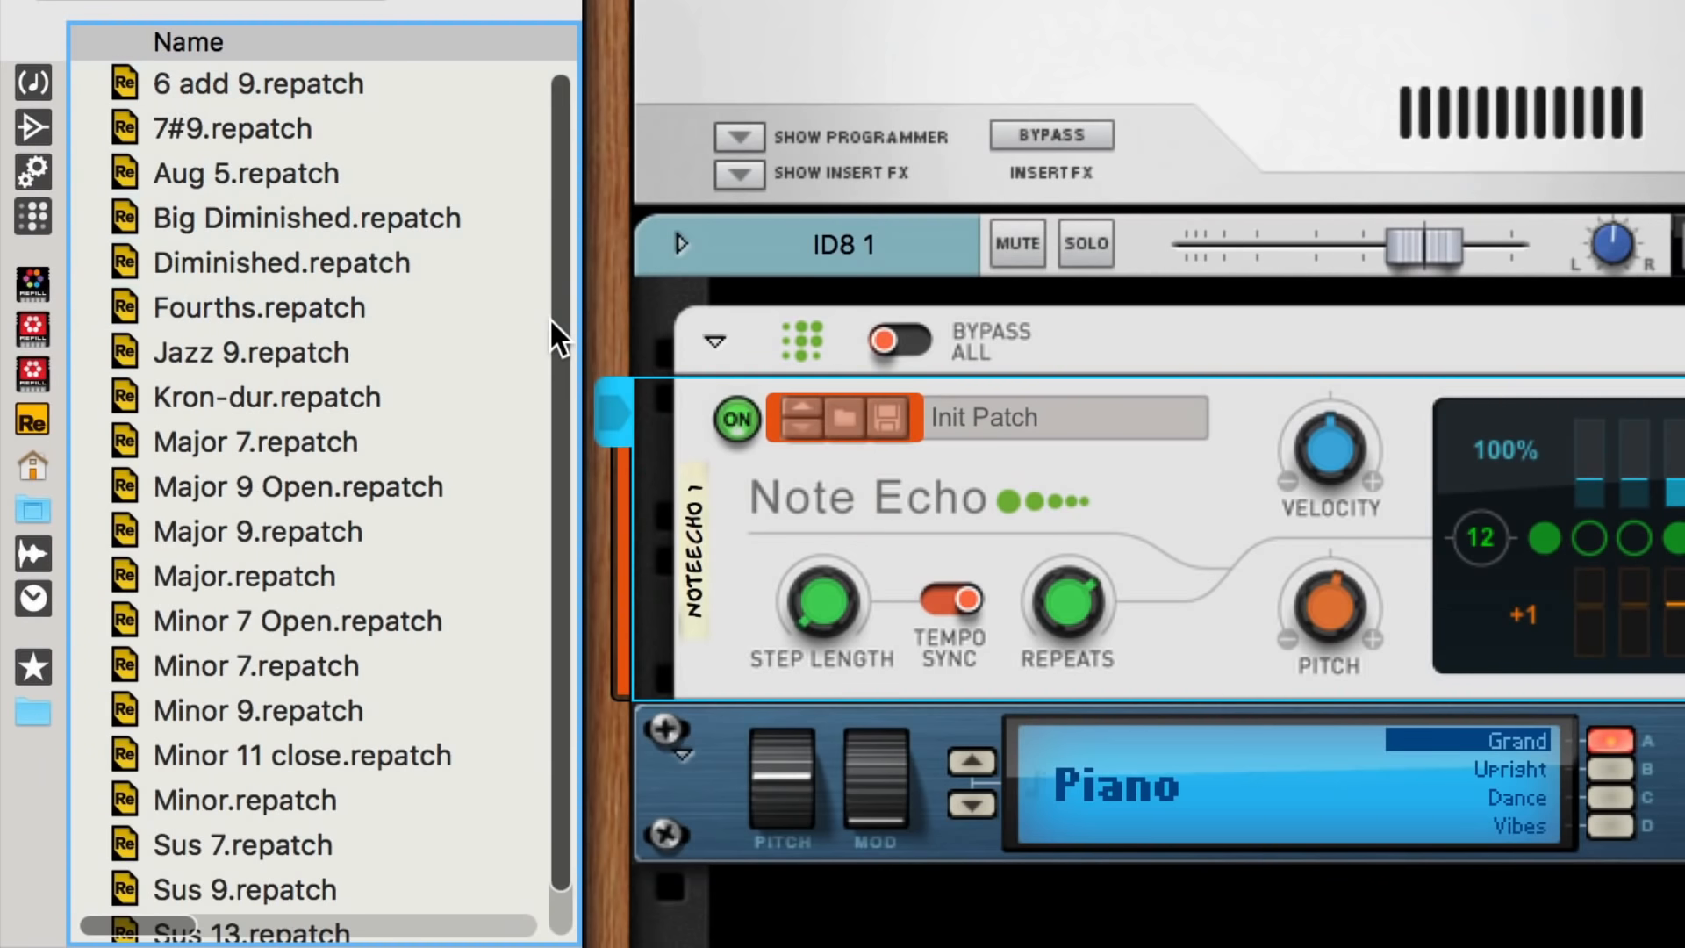
scroll(561, 355, "down", 1)
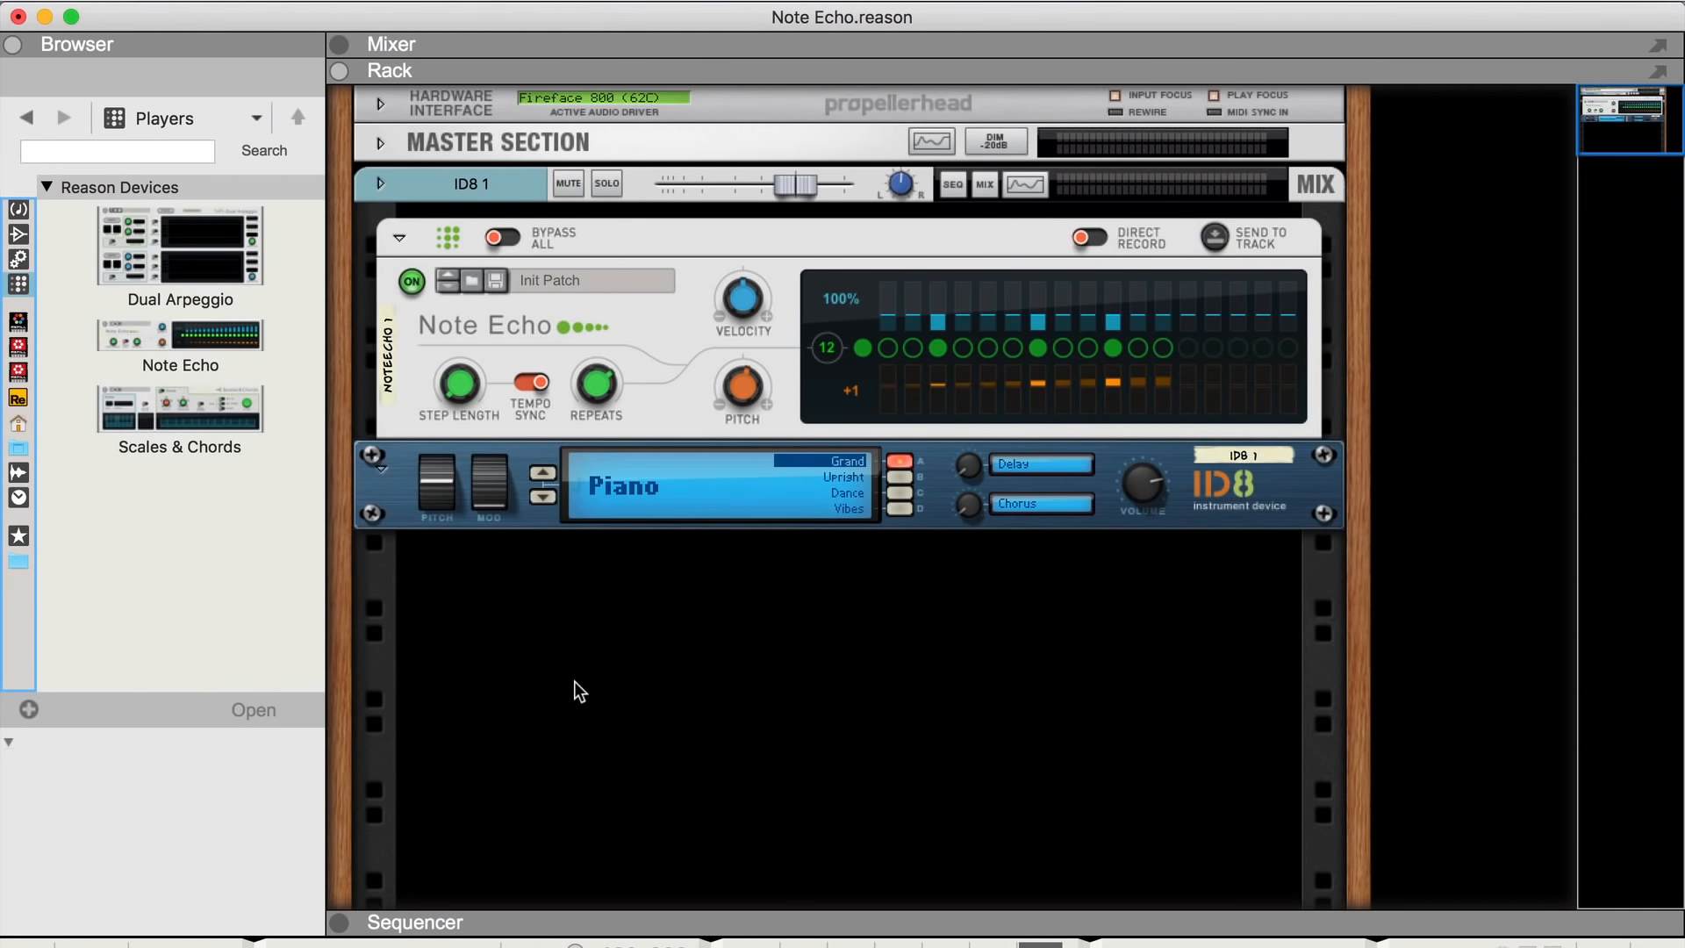
- Replace the ID8 below the Note Echo with a SubTractor synthesizer and reset the SubTractor to its initial patch
left_click(17, 209)
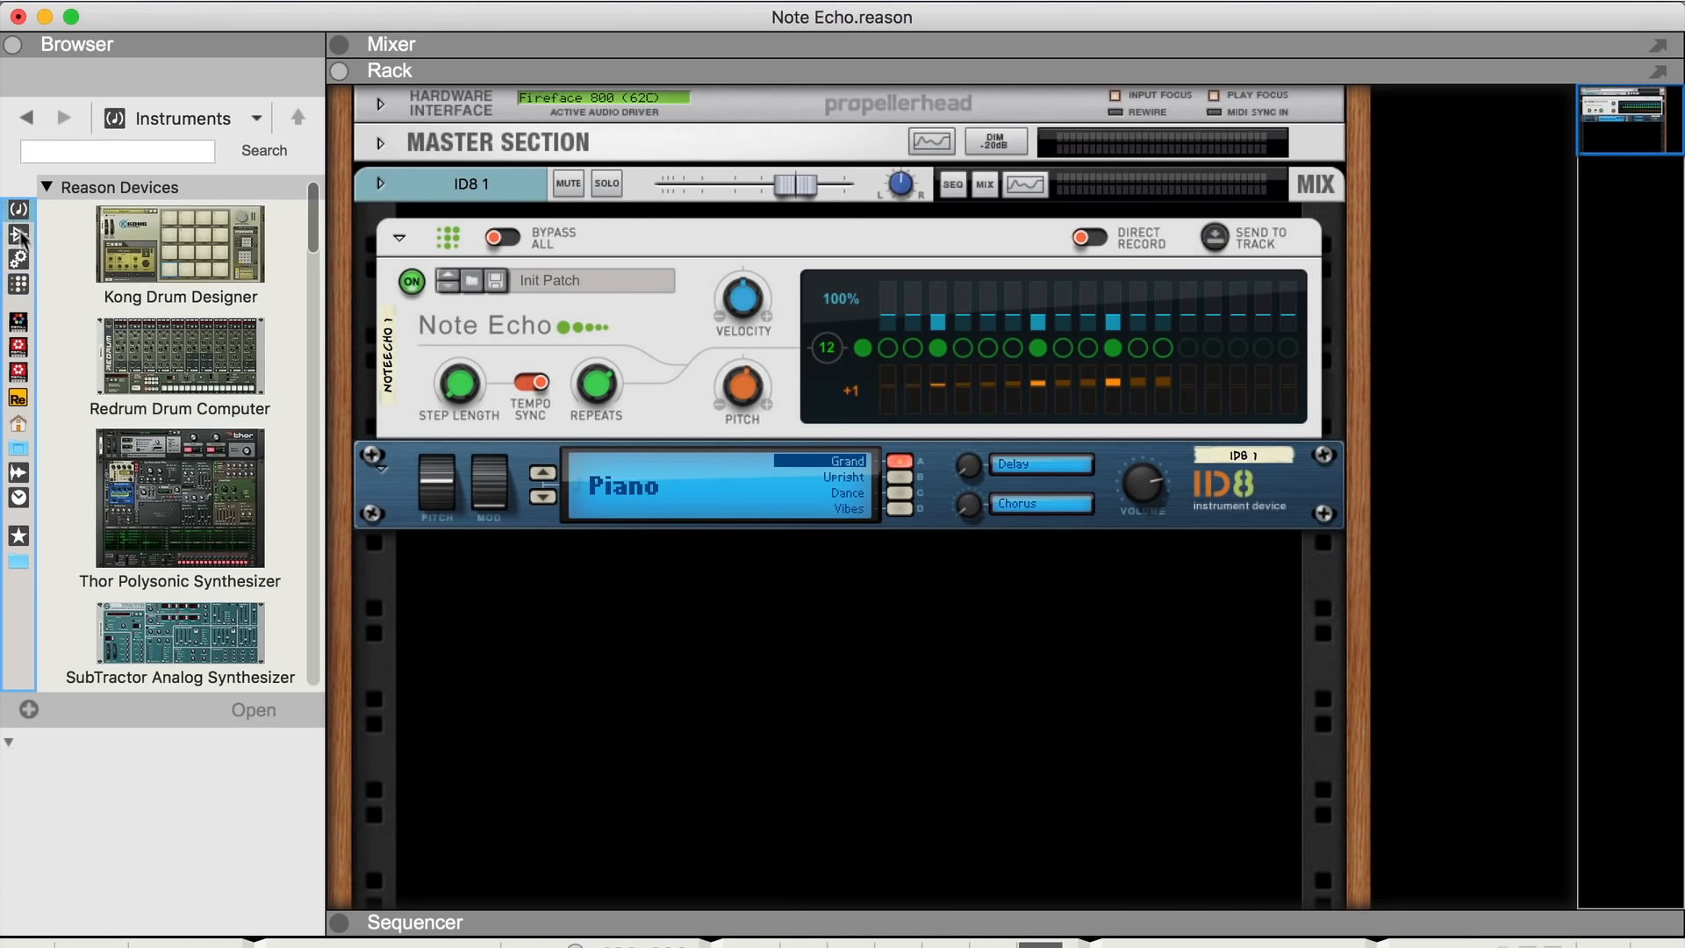
left_click_drag(180, 632, 534, 468)
right_click(589, 479)
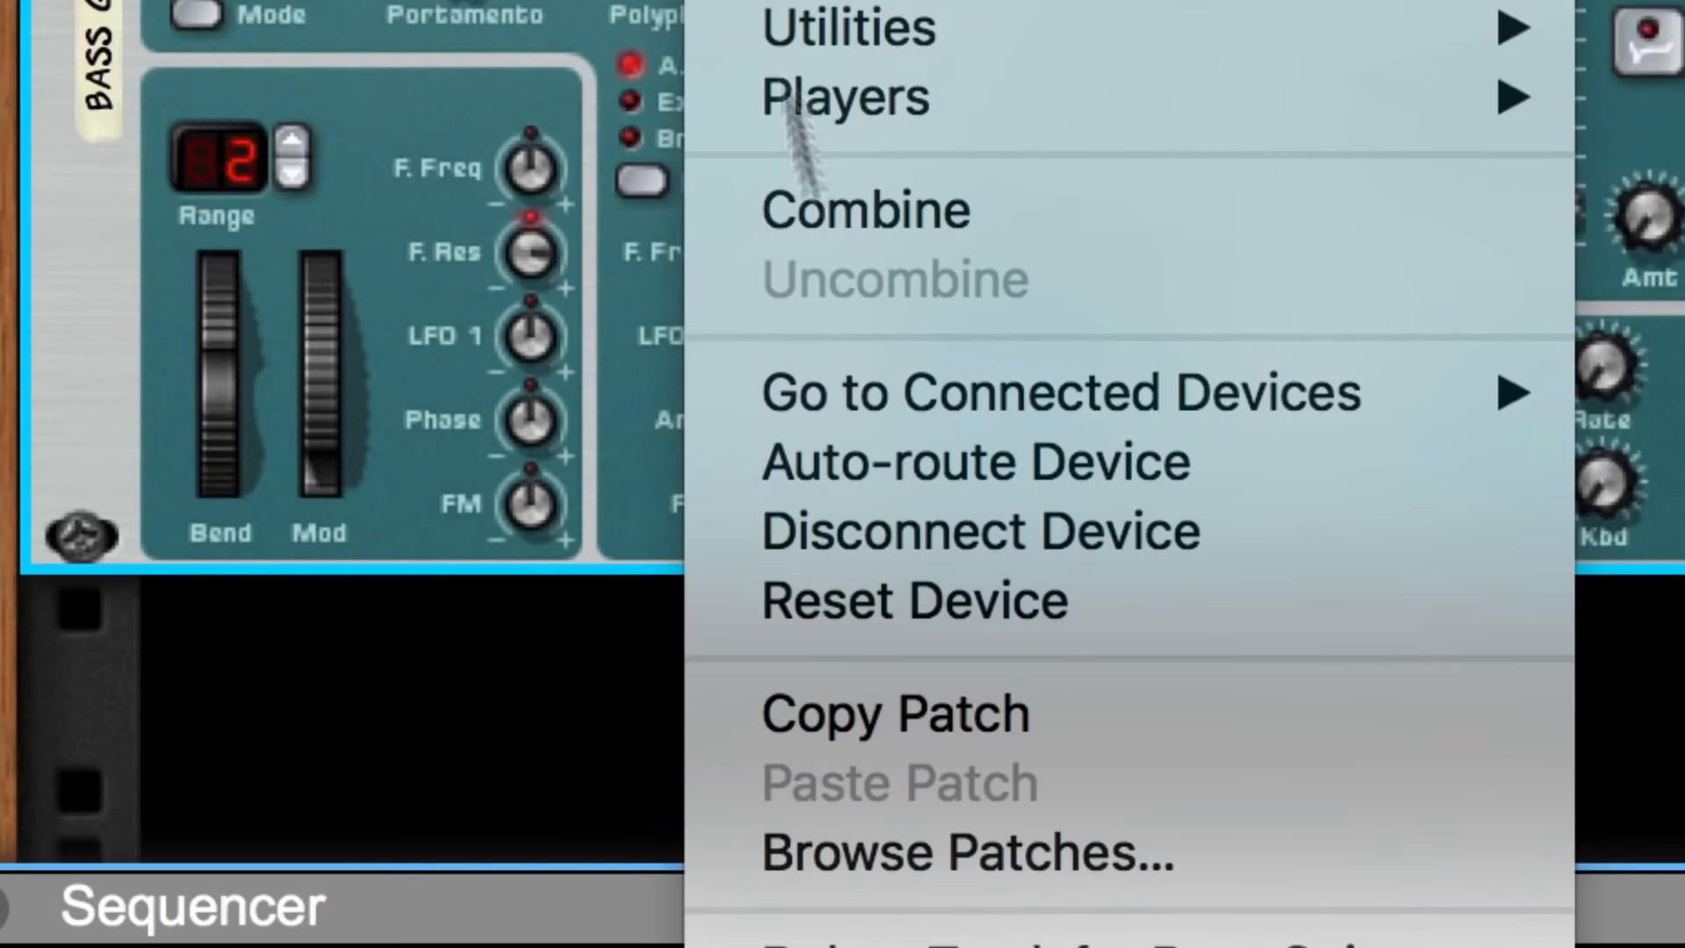
left_click(918, 603)
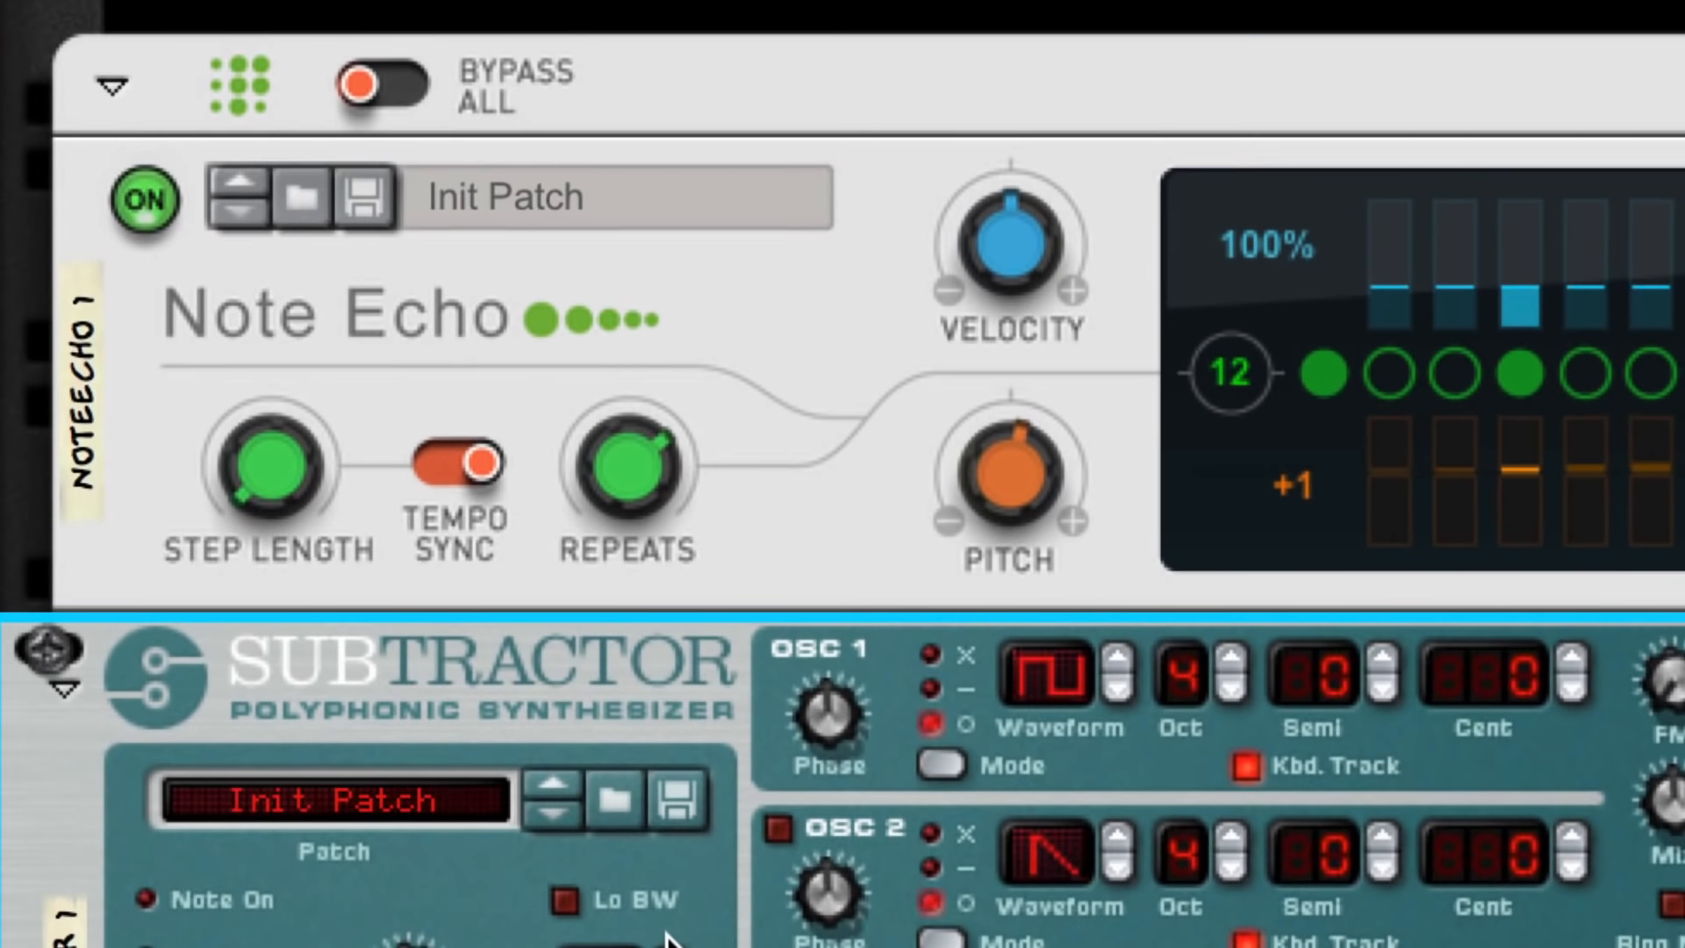
- Set the Note Echo to pitch 0, 8 repeats, a synced step length of 1/16 and velocity 74%
left_click(1000, 500, "super")
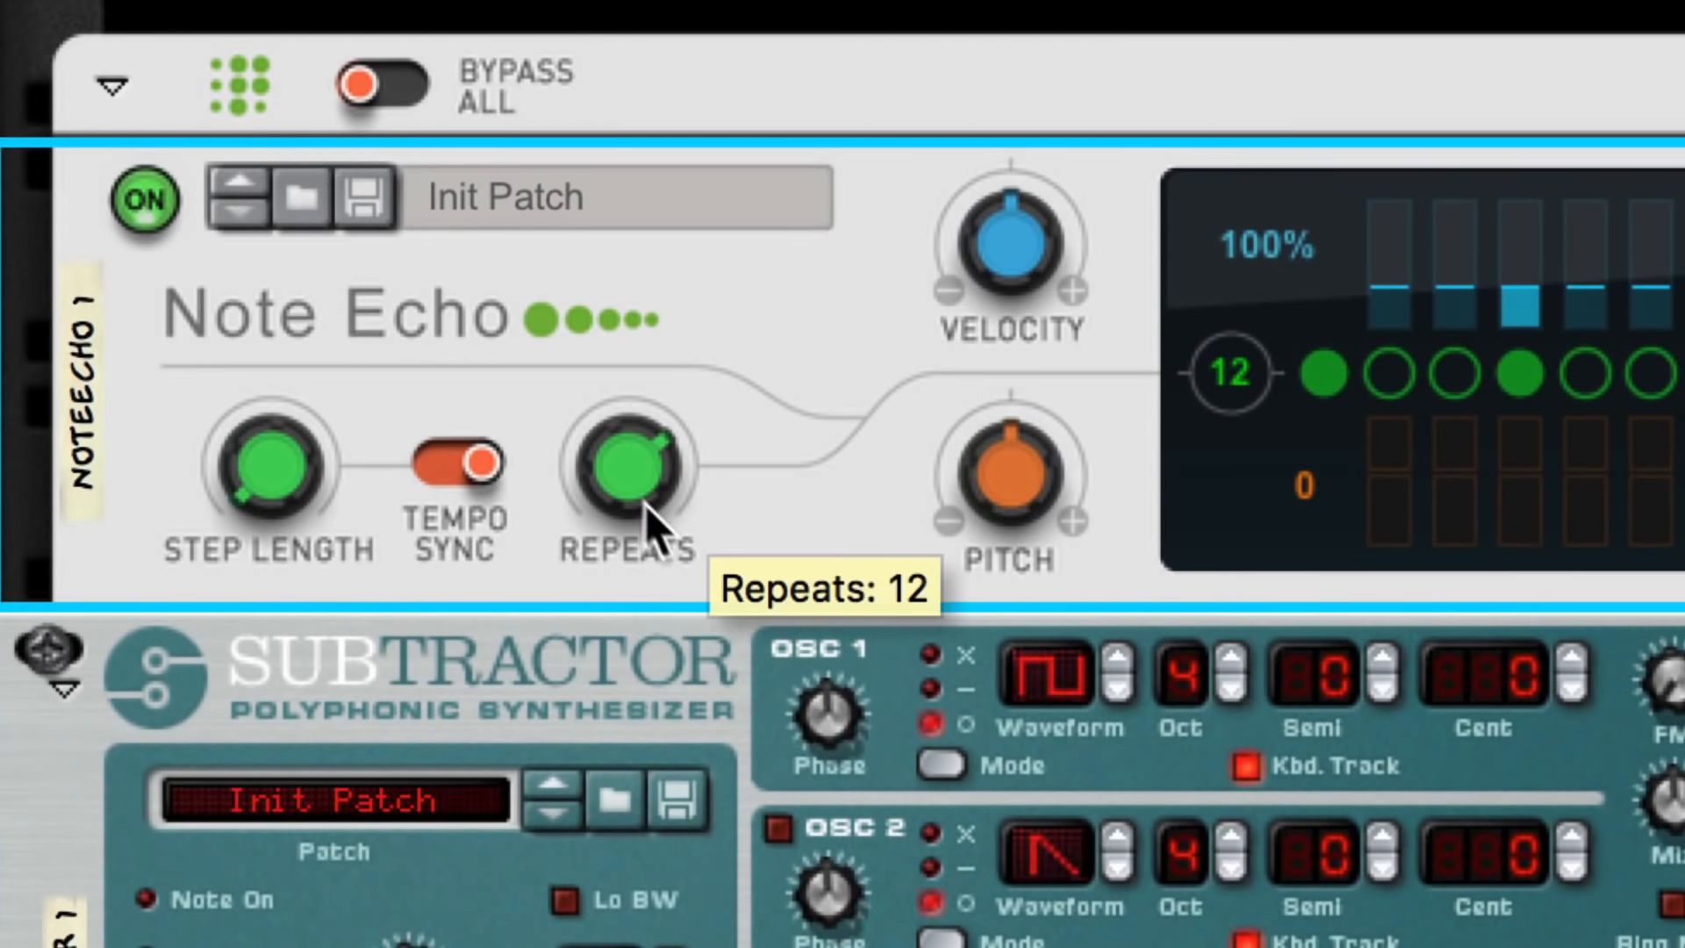
left_click_drag(638, 498, 640, 539)
left_click_drag(278, 482, 316, 430)
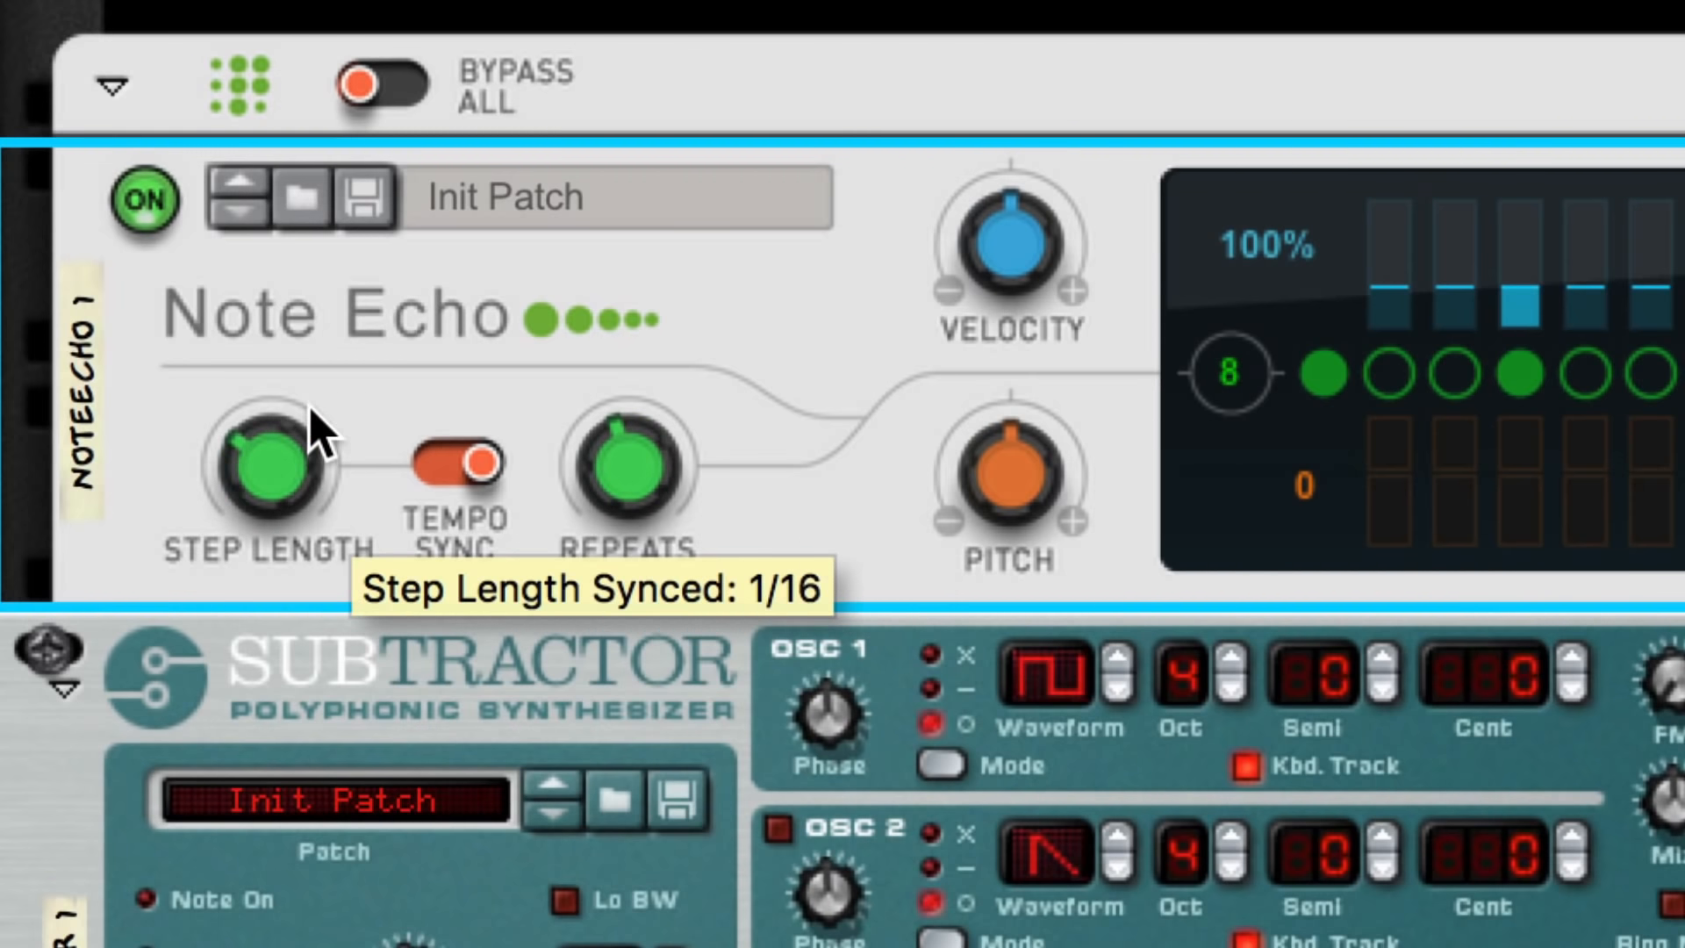
left_click_drag(1002, 248, 997, 274)
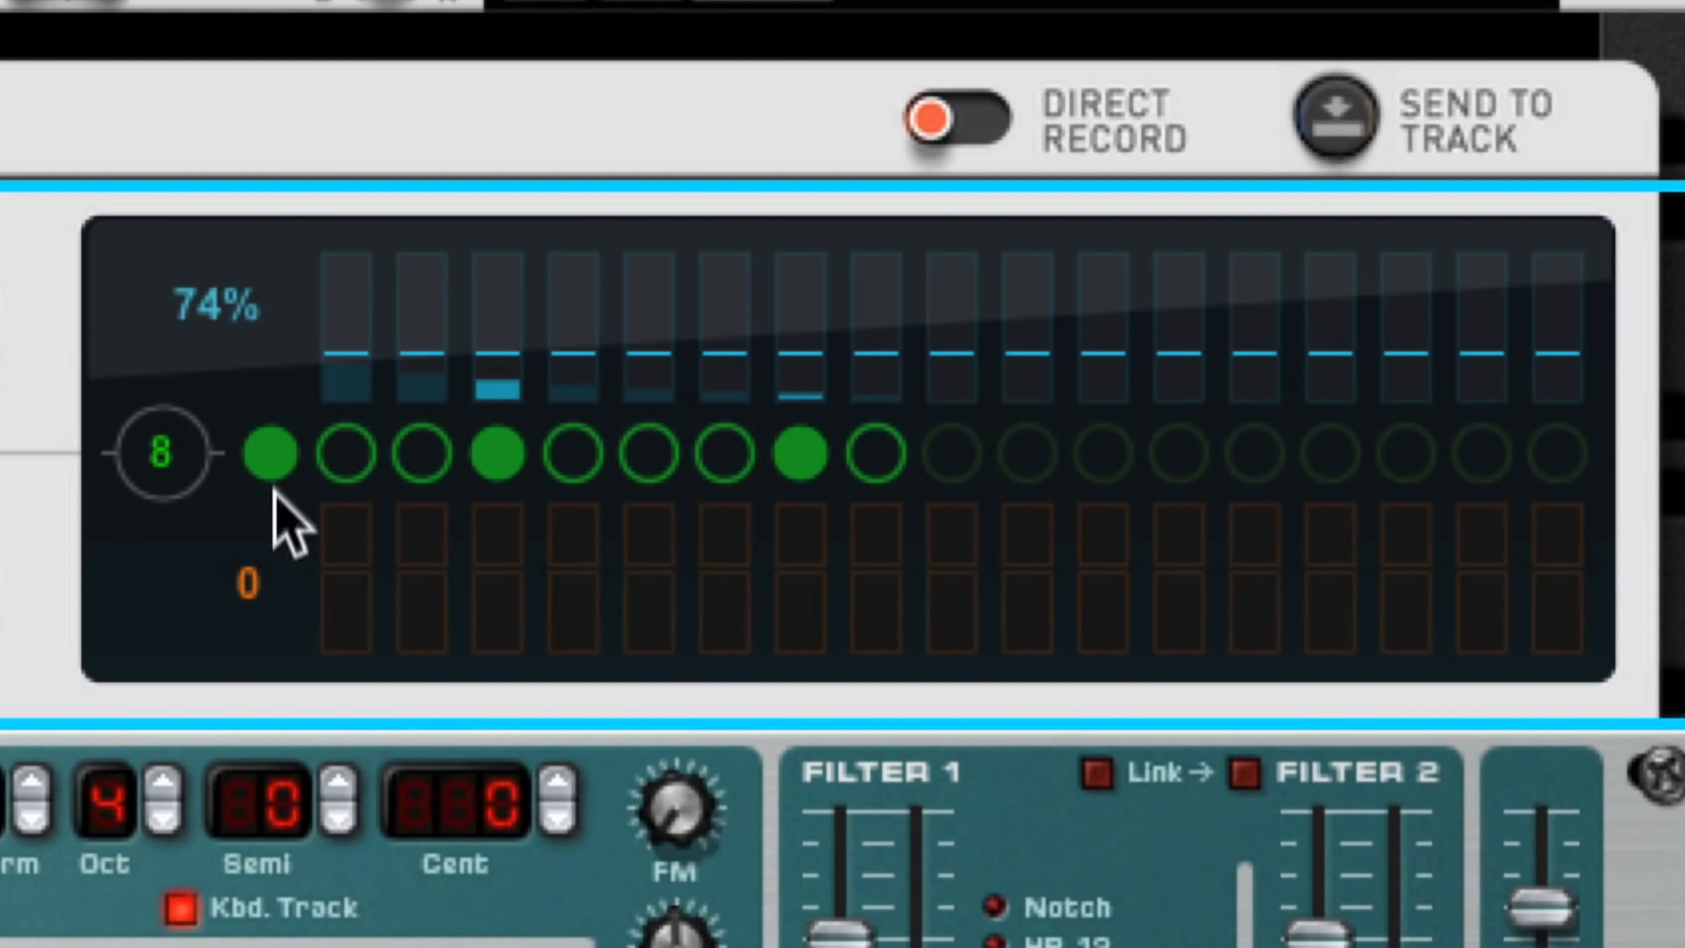
- Set the Note Echo's repeat pattern by enabling repeats 1, 3, 5, 6 and 7
left_click(346, 452)
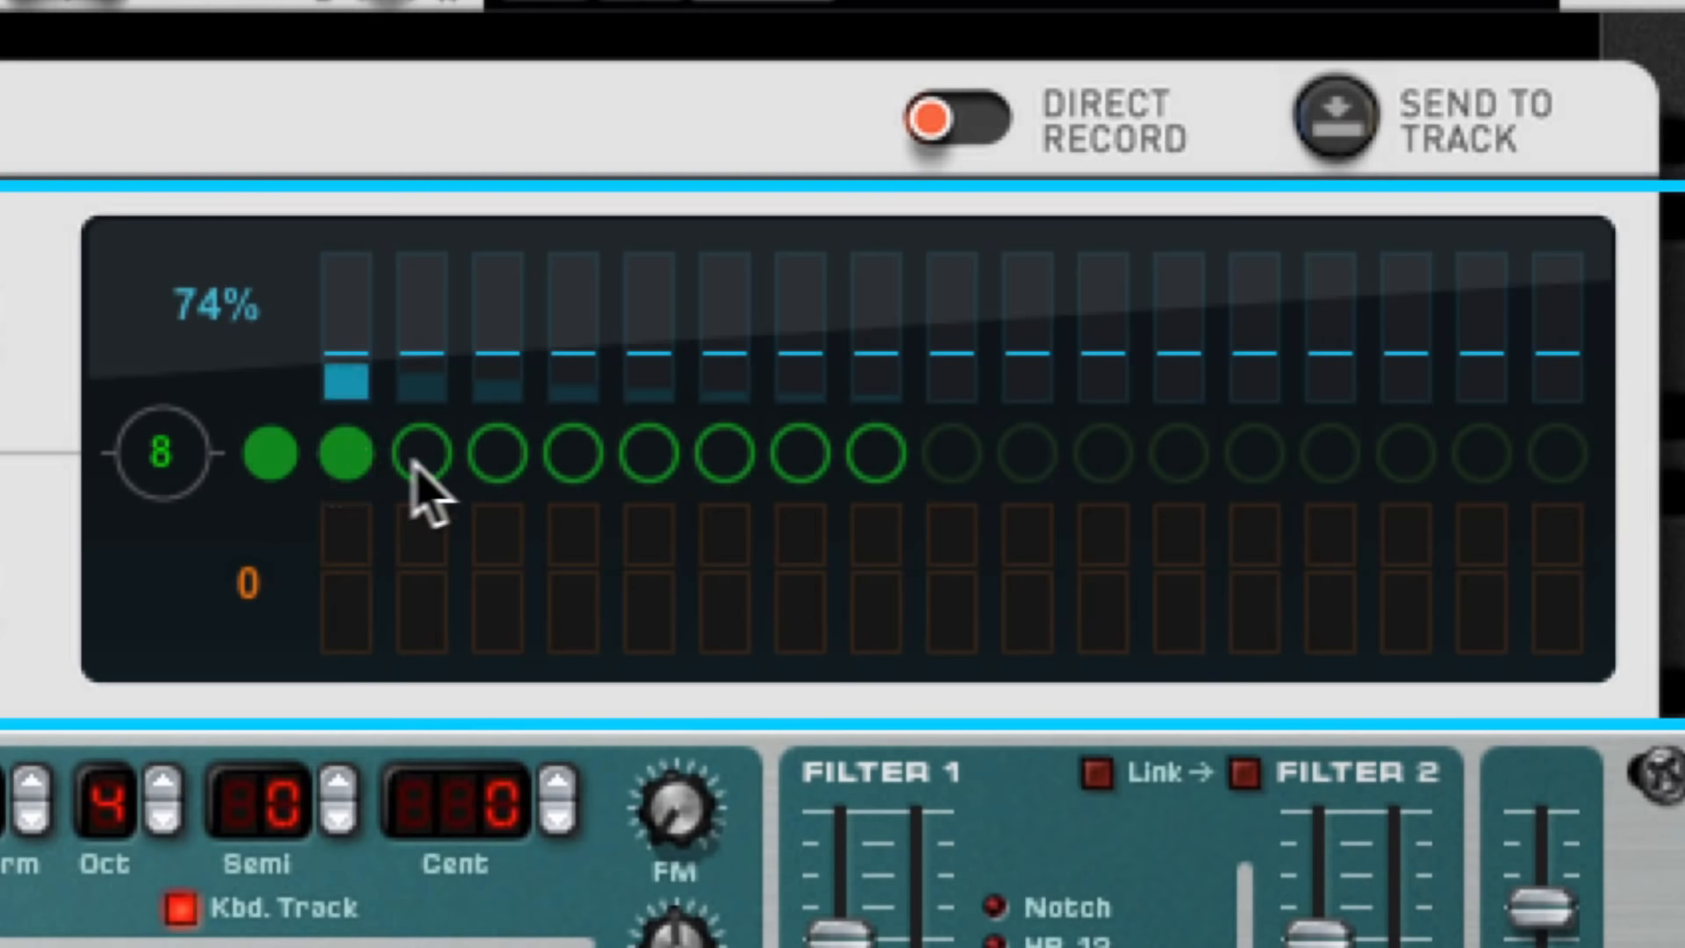
left_click(497, 452)
left_click(649, 452)
left_click(724, 452)
left_click(799, 452)
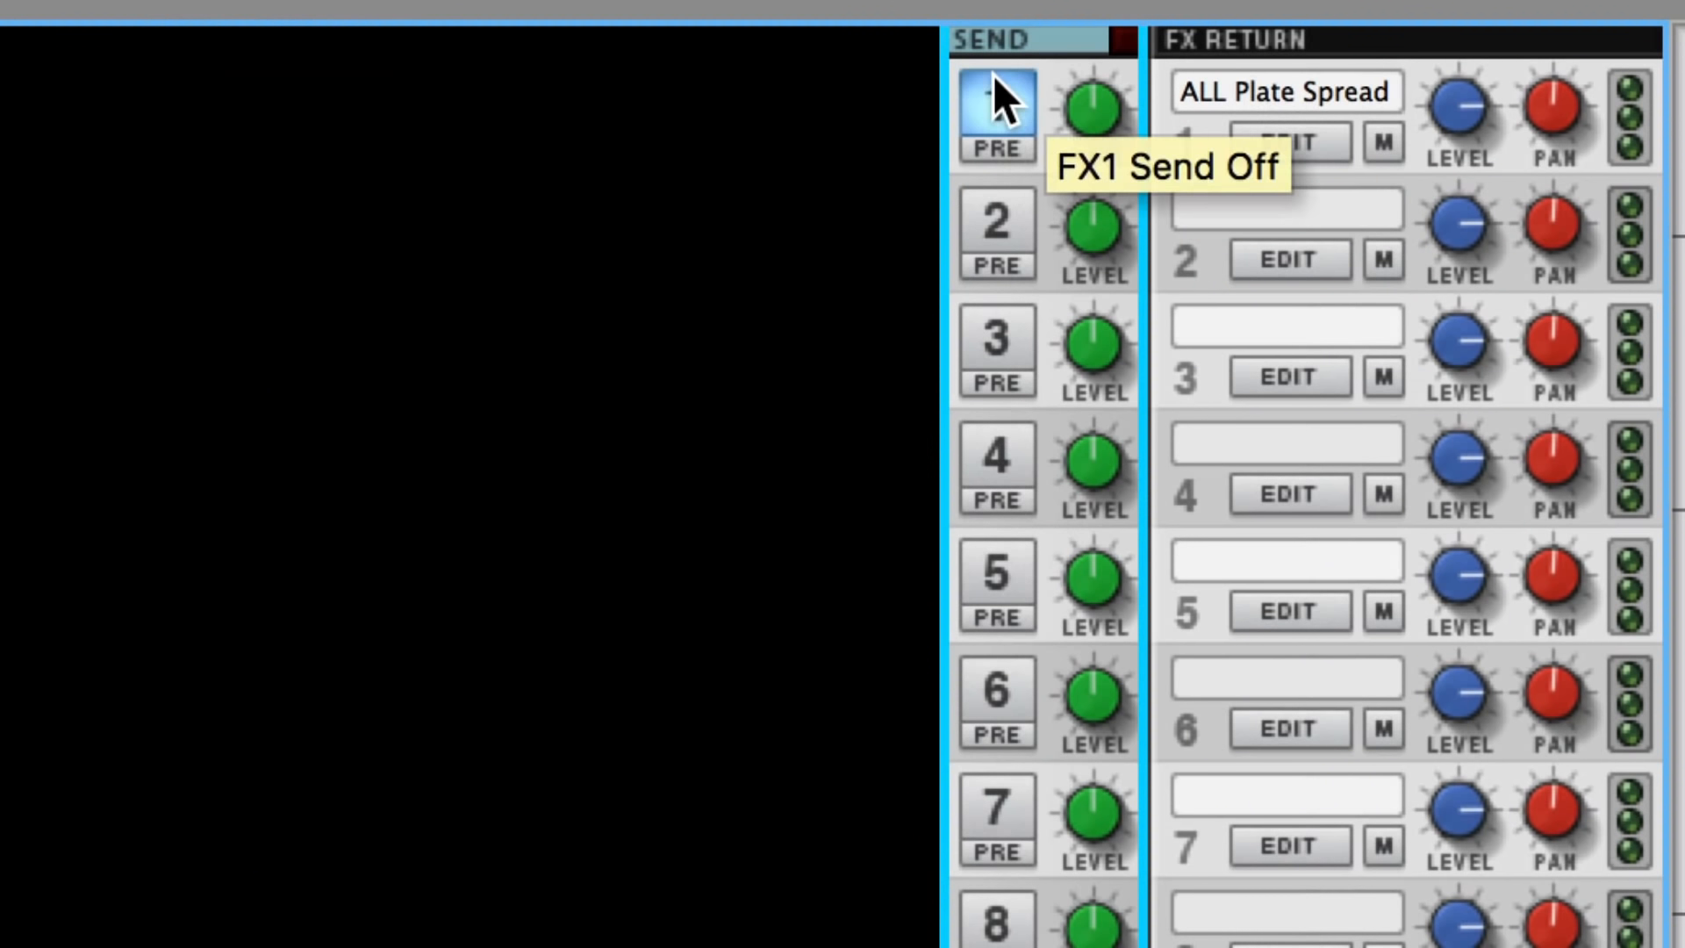
- Raise the SubTractor channel's FX1 send level to the plate reverb and enable Osc 2 with a square waveform
left_click_drag(1088, 124, 1075, 81)
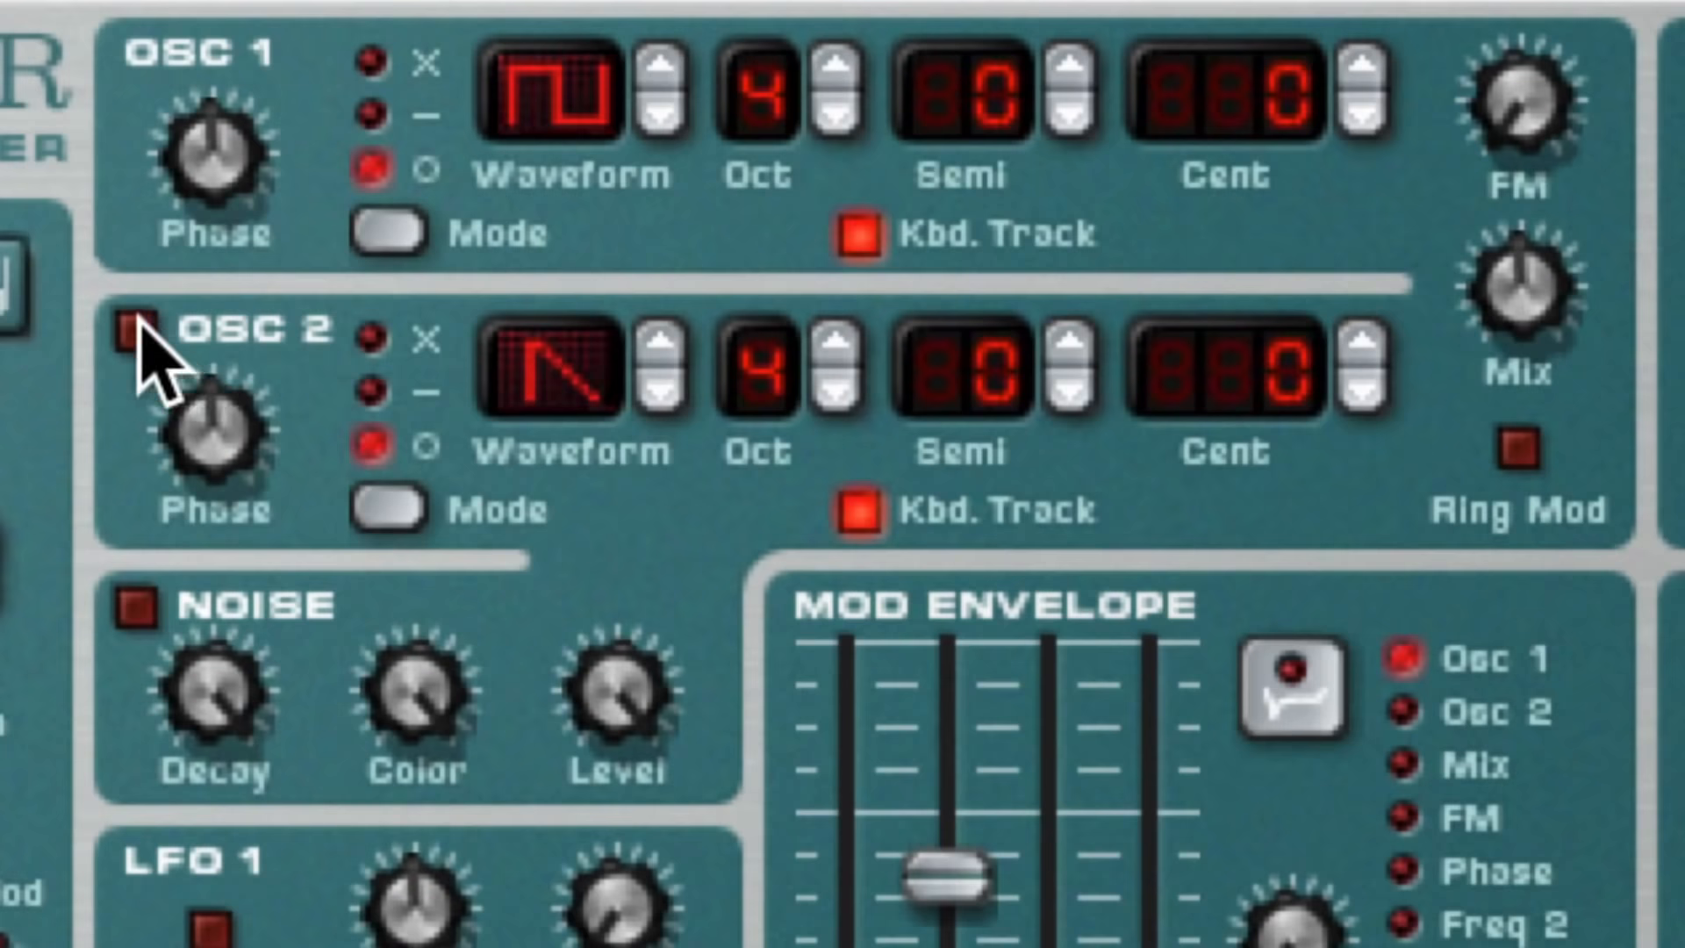
left_click(138, 332)
double_click(655, 321)
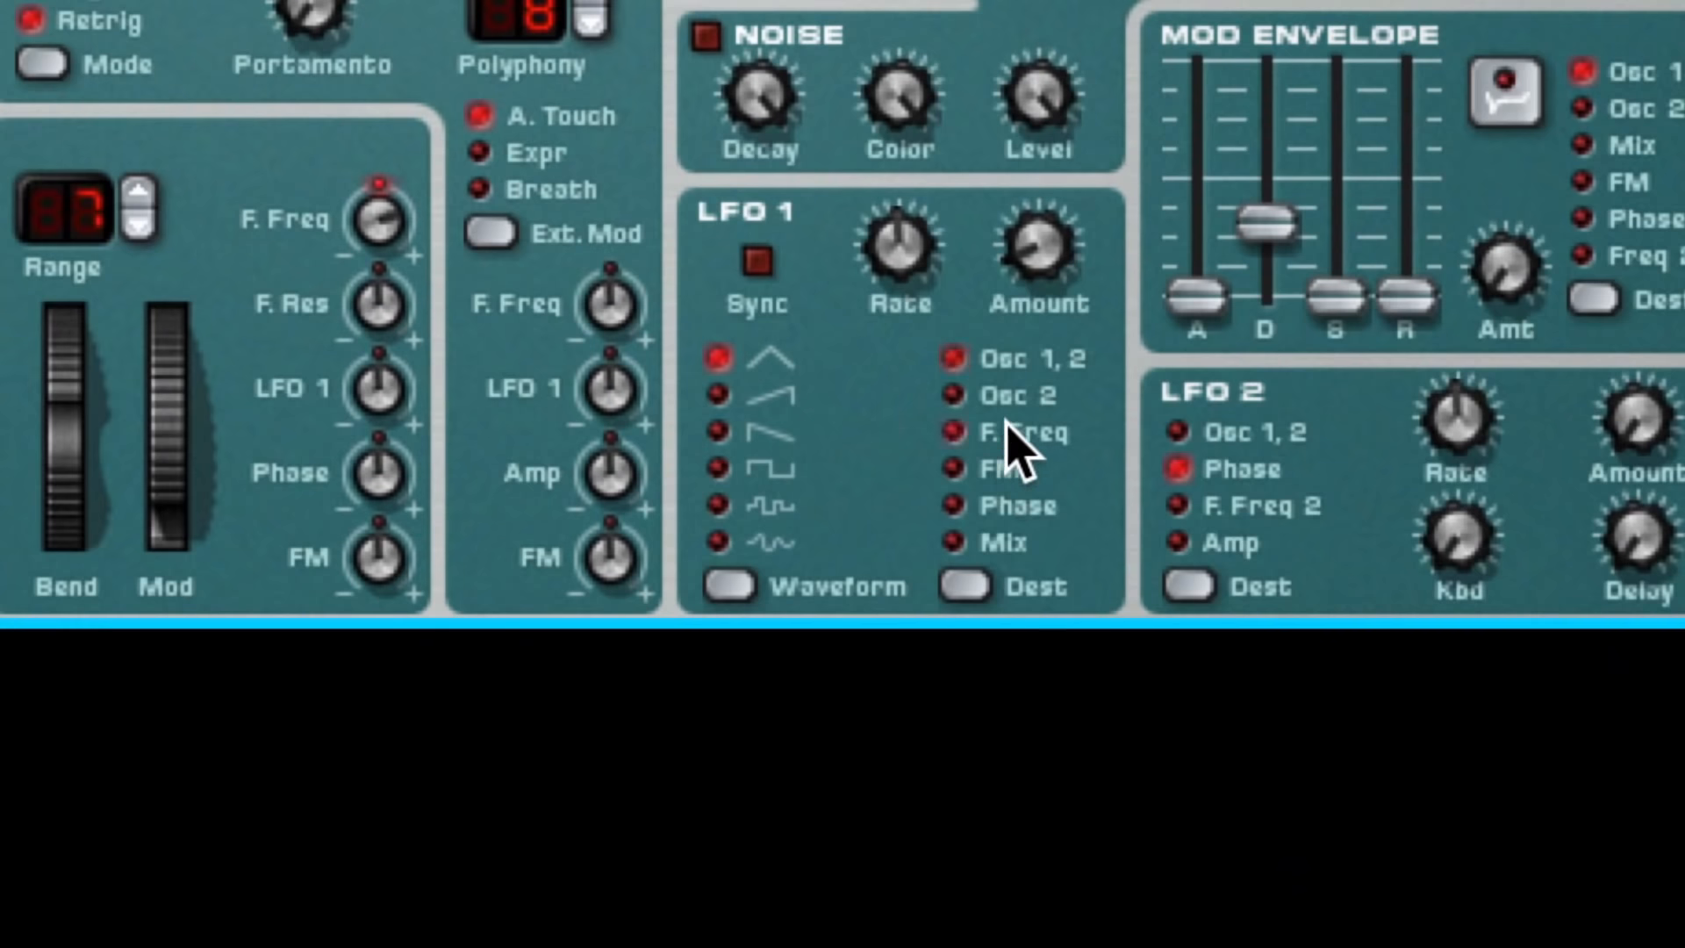
- Route the SubTractor's LFO 1 to F. Freq and raise the resonance and frequency of Filter 1
left_click(1003, 419)
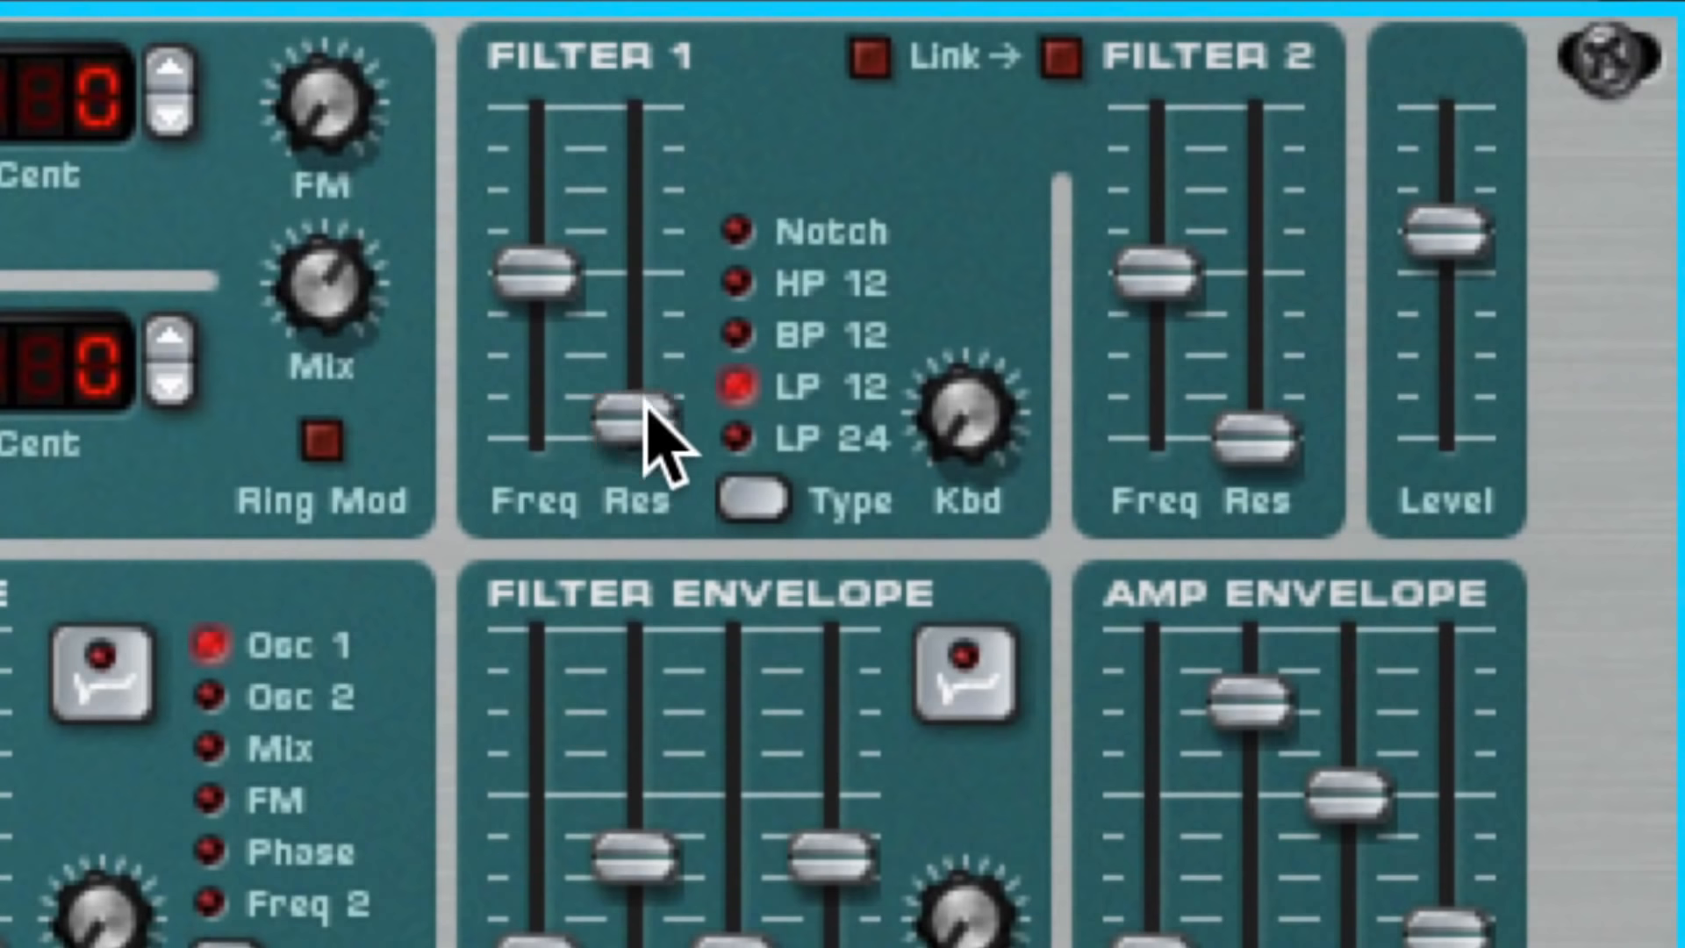
left_click_drag(650, 391, 656, 362)
left_click_drag(561, 293, 553, 249)
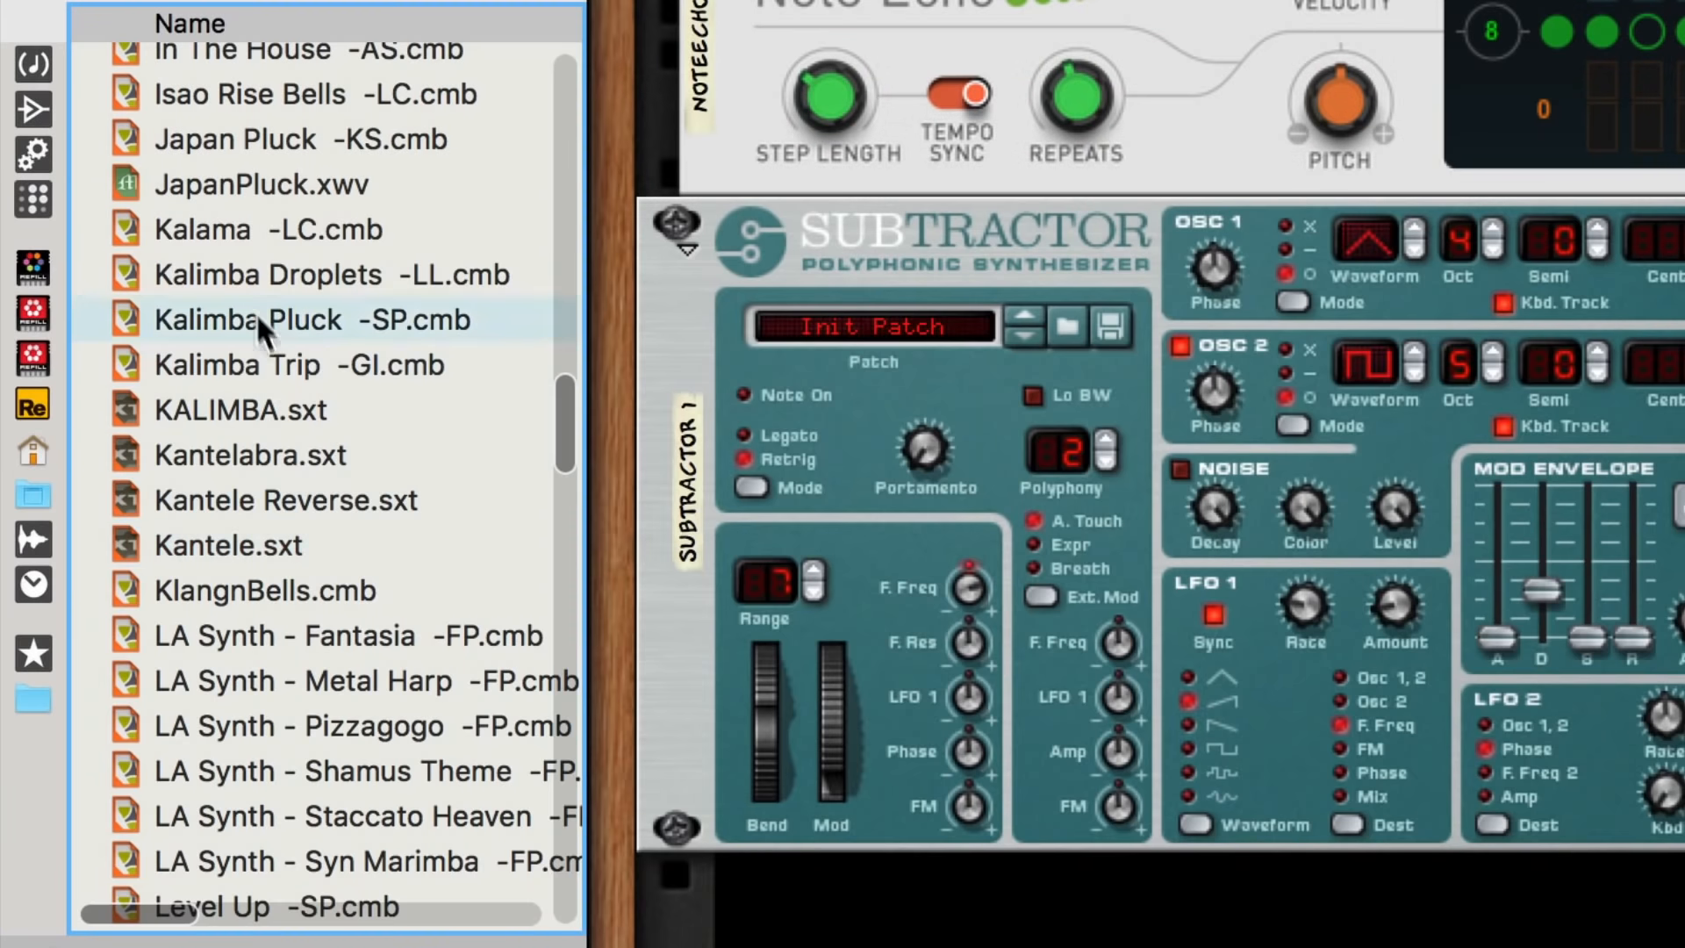
- Add the Kalama -LC combinator to the rack, attach a Note Echo player to it and reset that player
left_click_drag(214, 230, 264, 458)
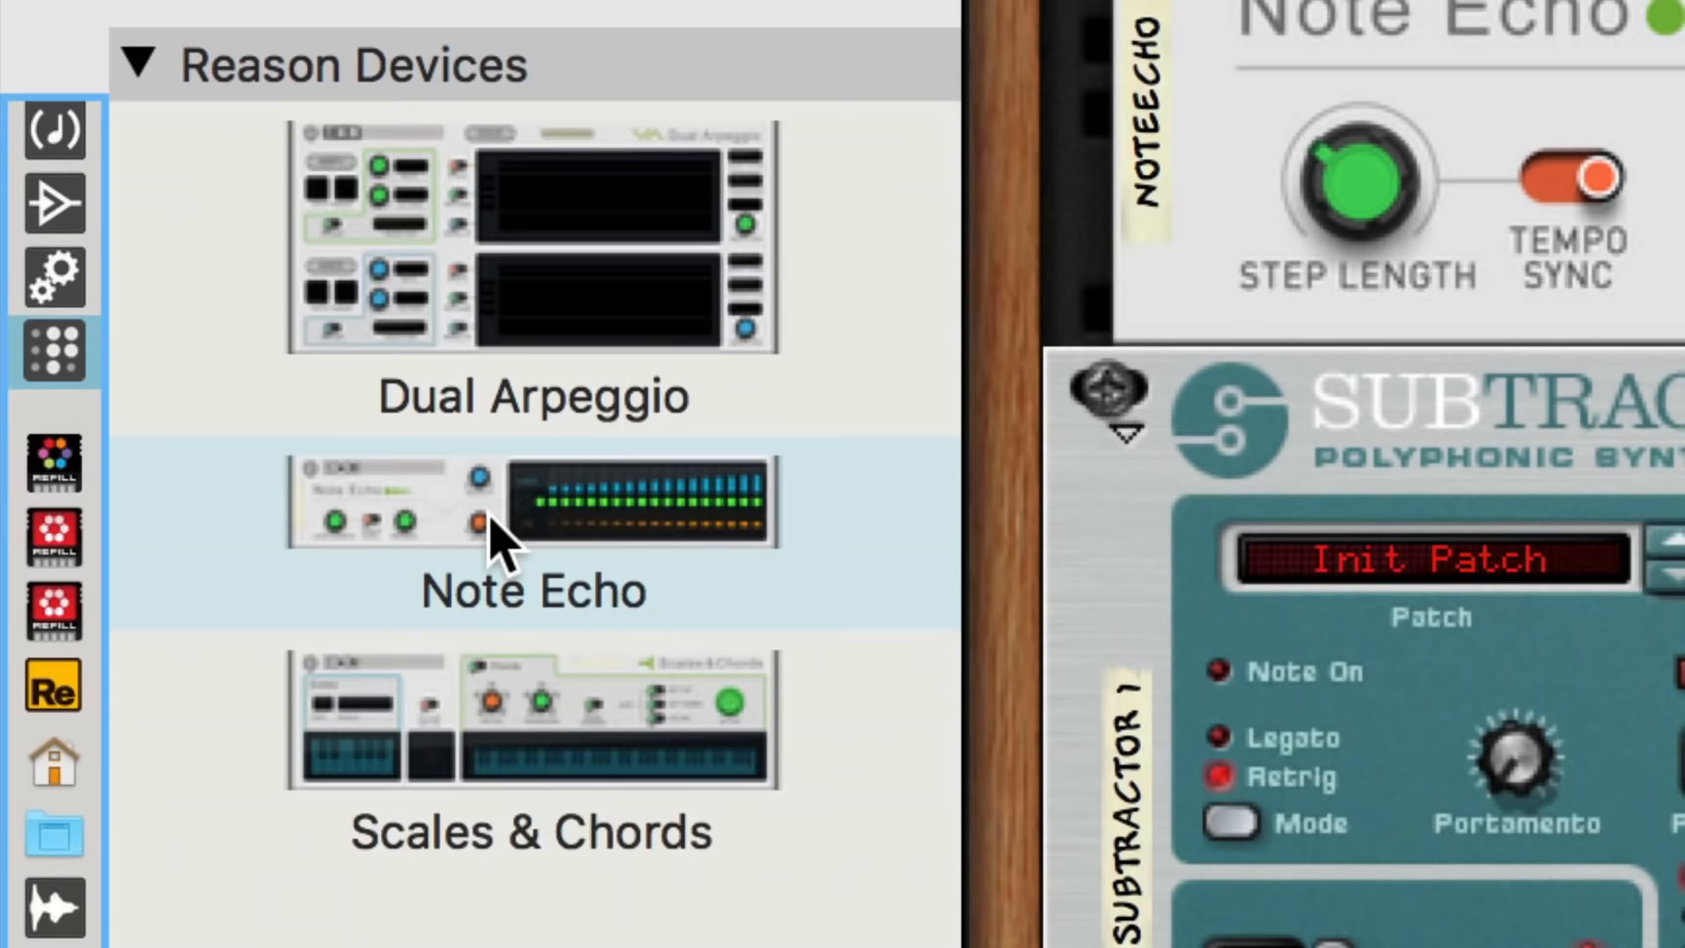
left_click_drag(489, 527, 478, 344)
right_click(808, 569)
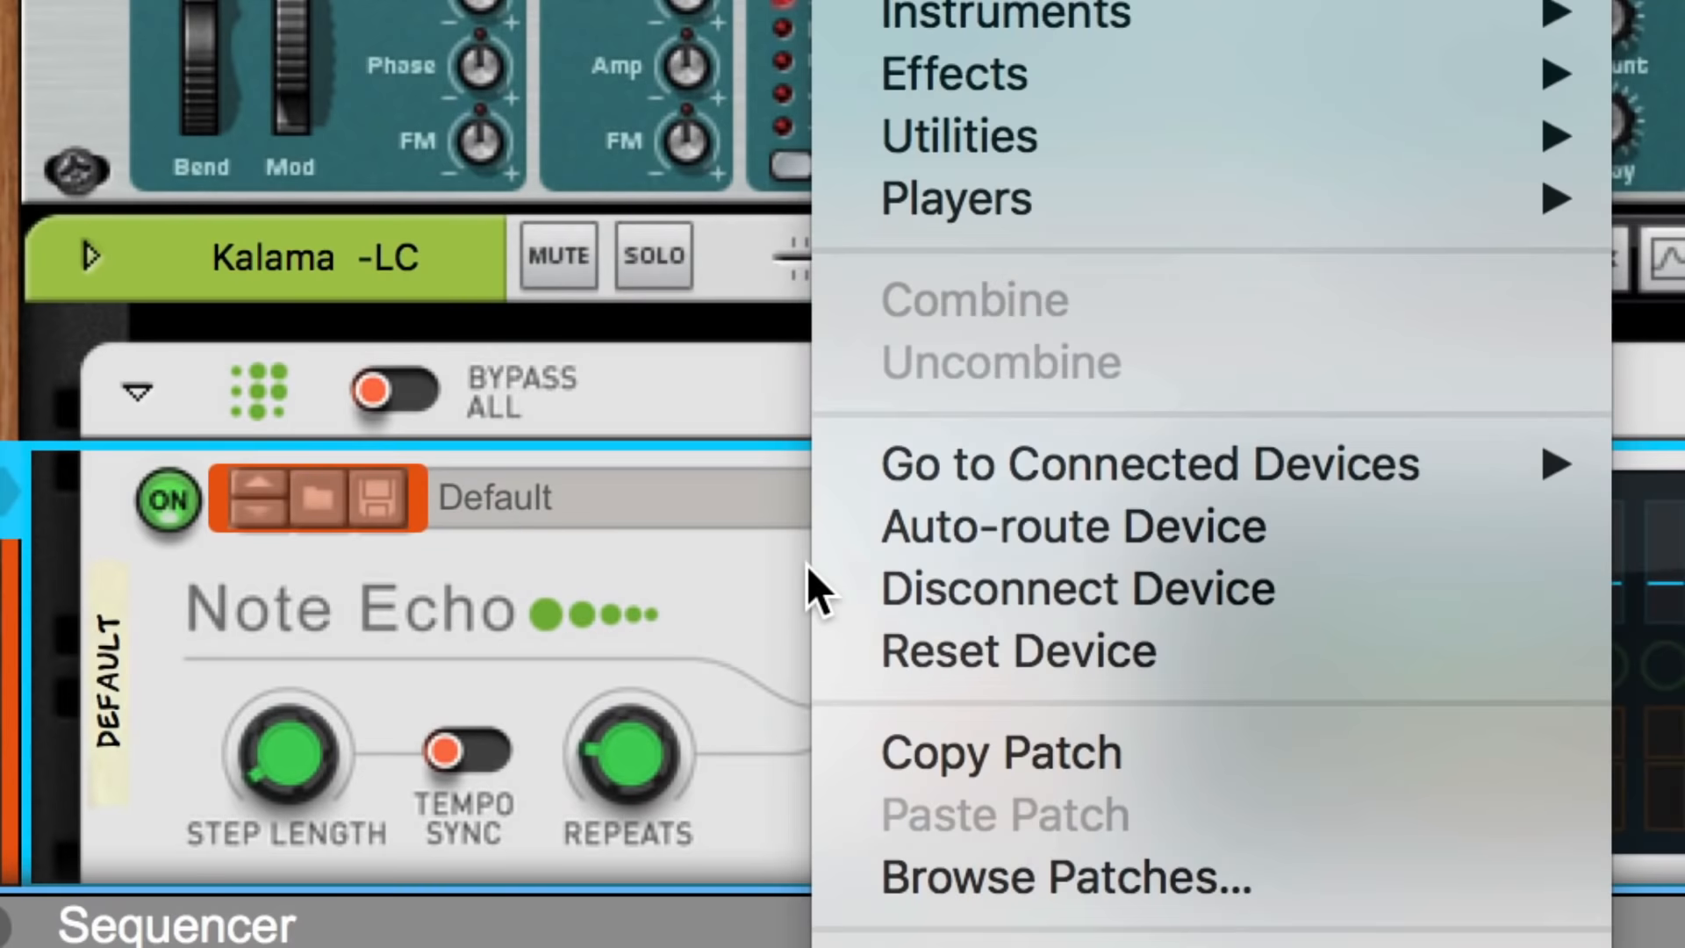
left_click(860, 651)
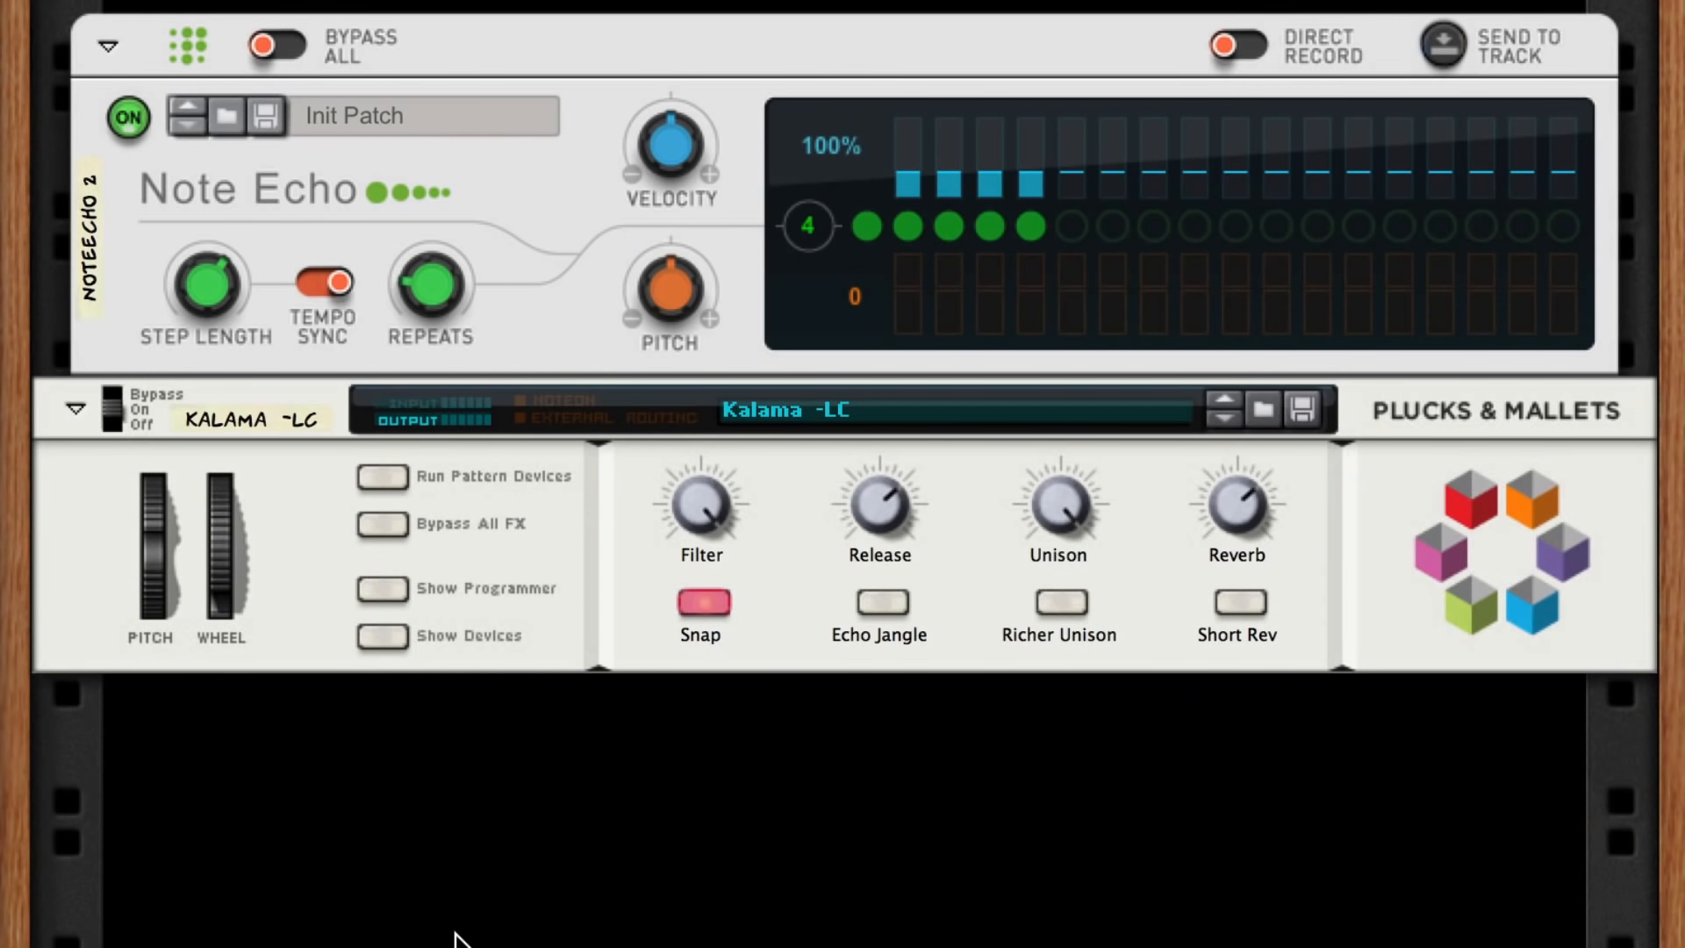
- Set the Kalama -LC Note Echo to 1 repeat with pitch -12 and shorten its step length
left_click_drag(416, 283, 416, 292)
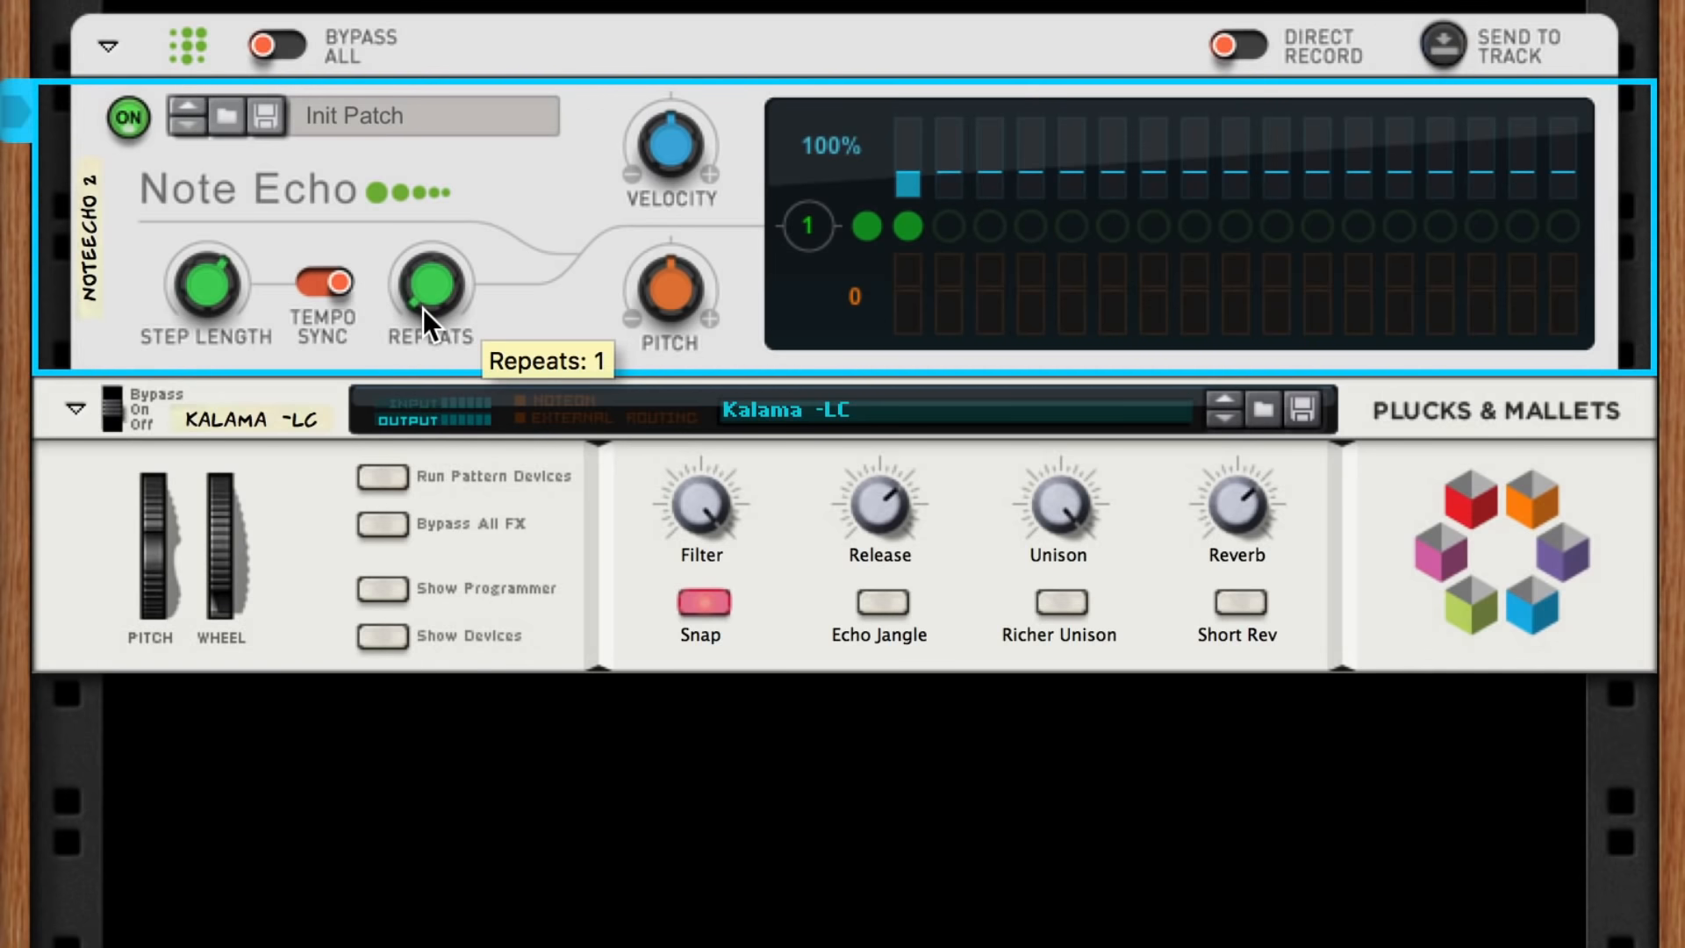
left_click_drag(658, 288, 689, 399)
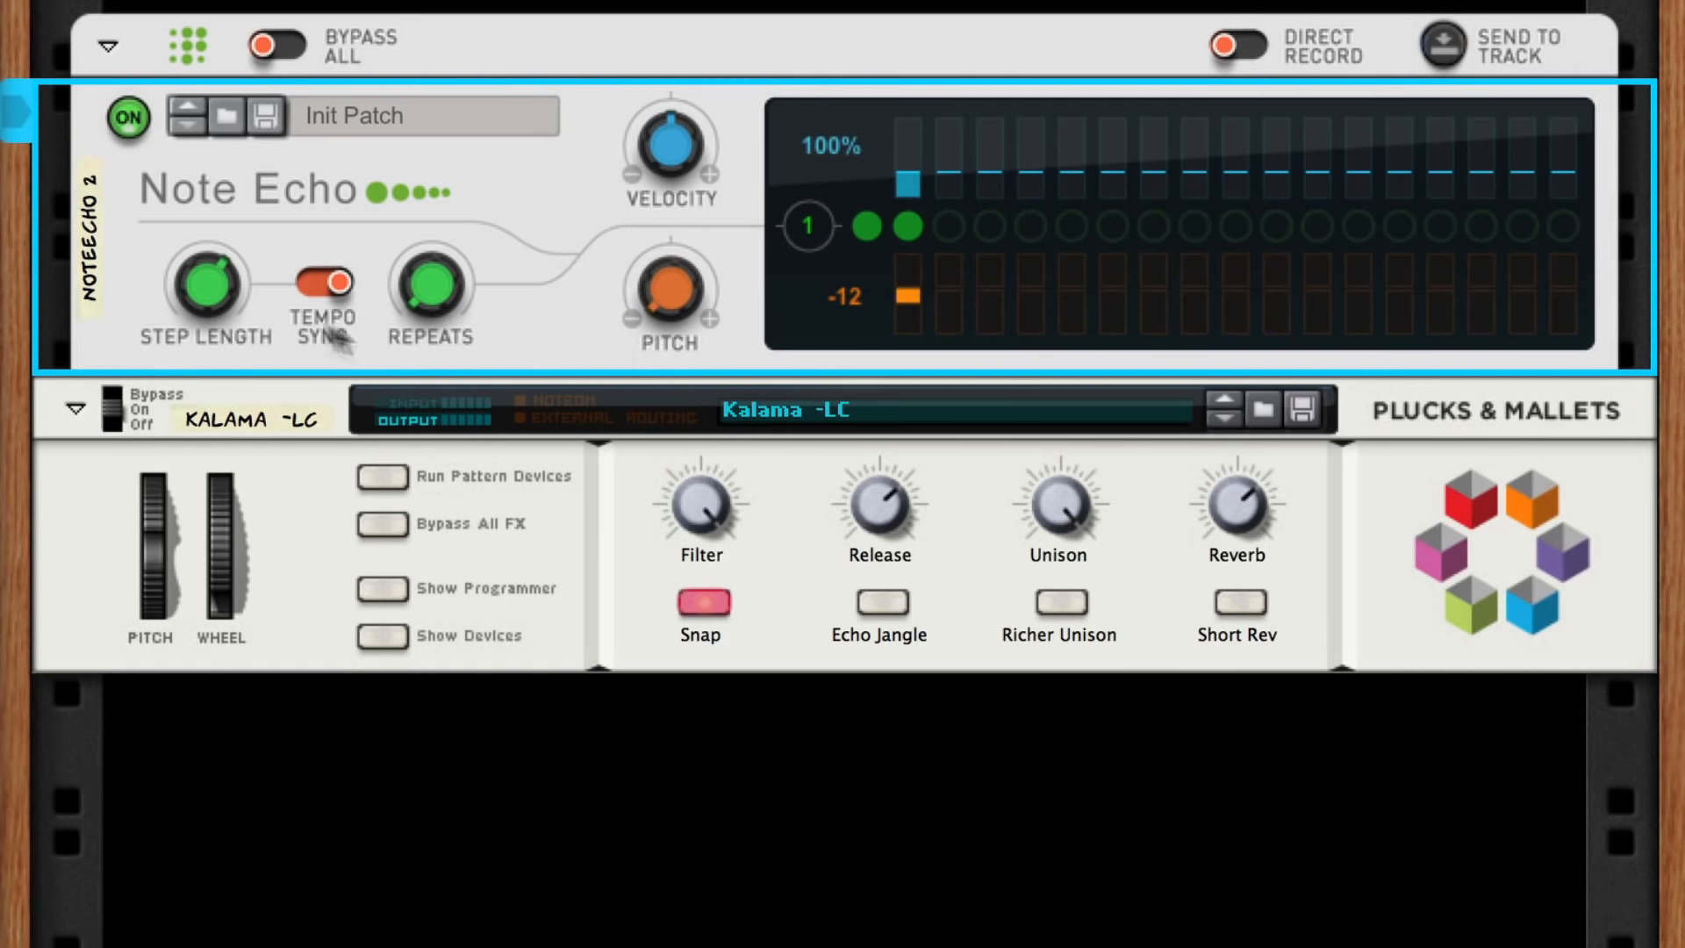
left_click_drag(198, 277, 203, 299)
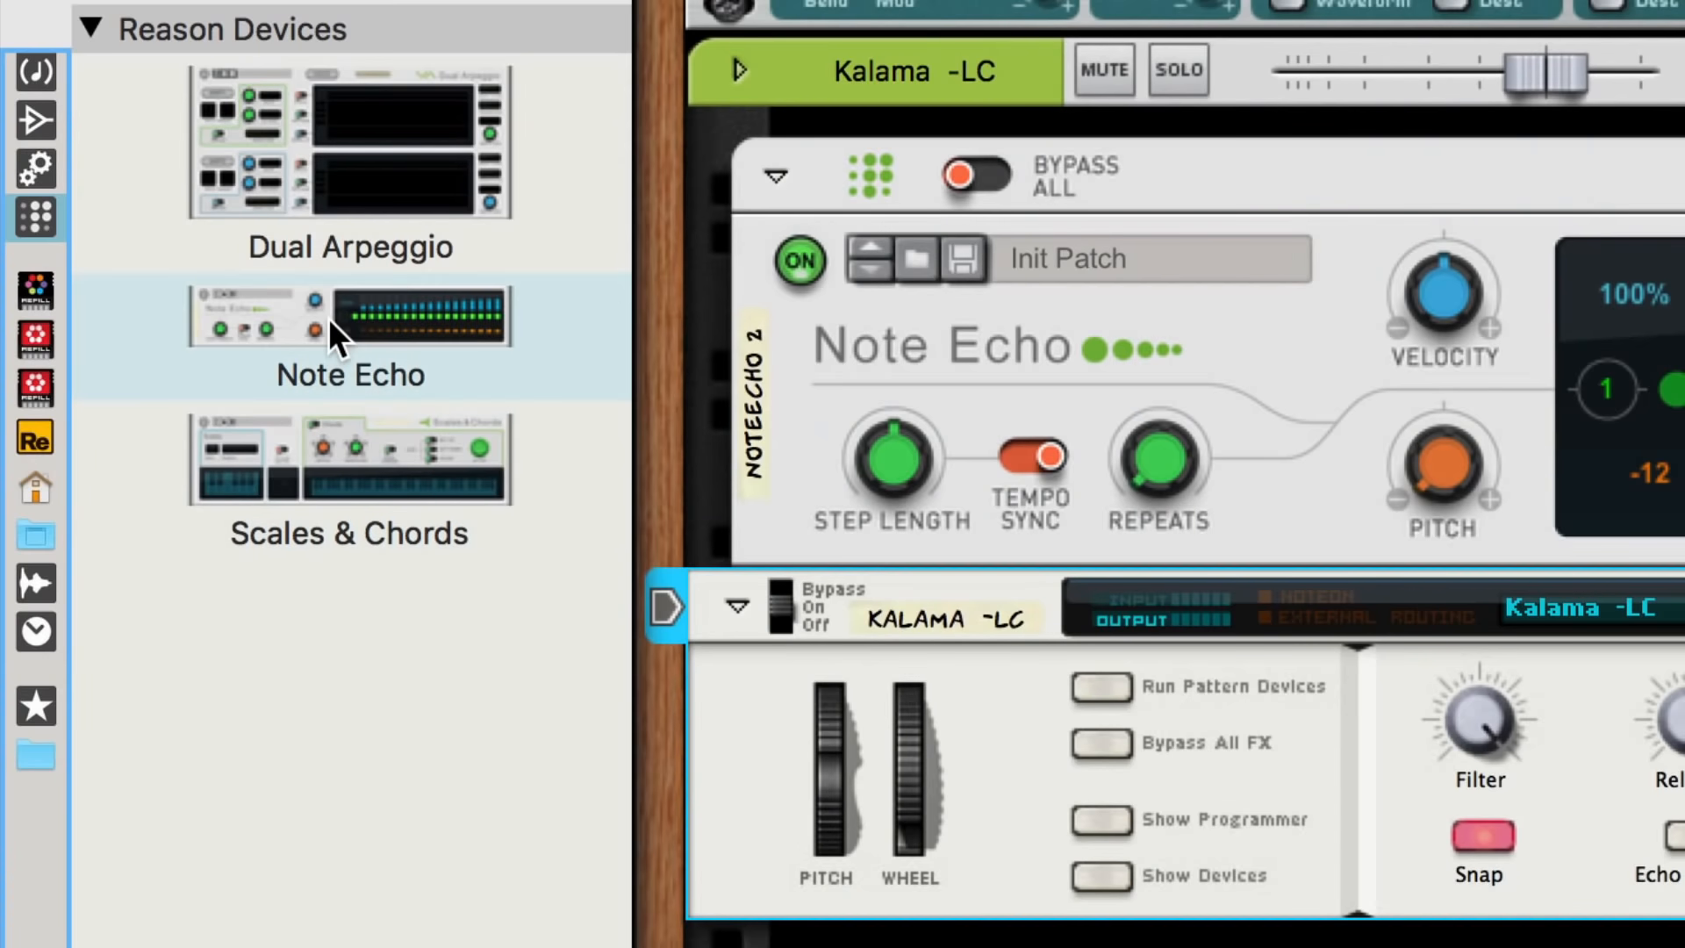
- Add a second Note Echo player between the first one and the Kalama -LC combinator, and reset it
left_click_drag(328, 318, 816, 580)
right_click(414, 598)
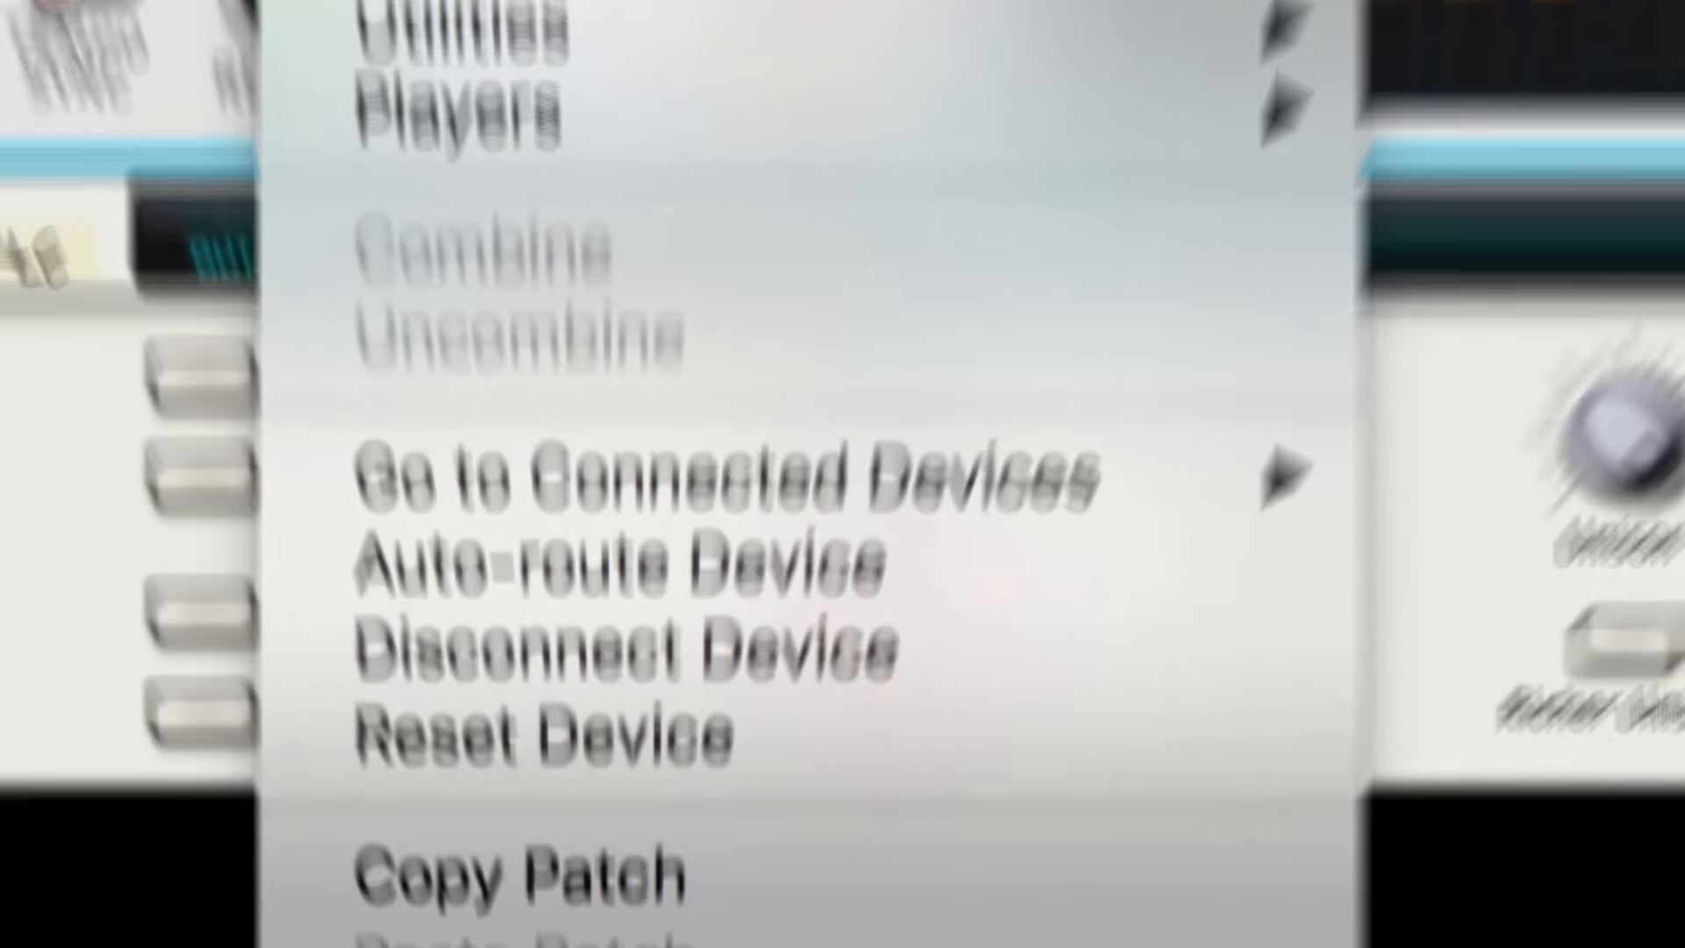
left_click(539, 730)
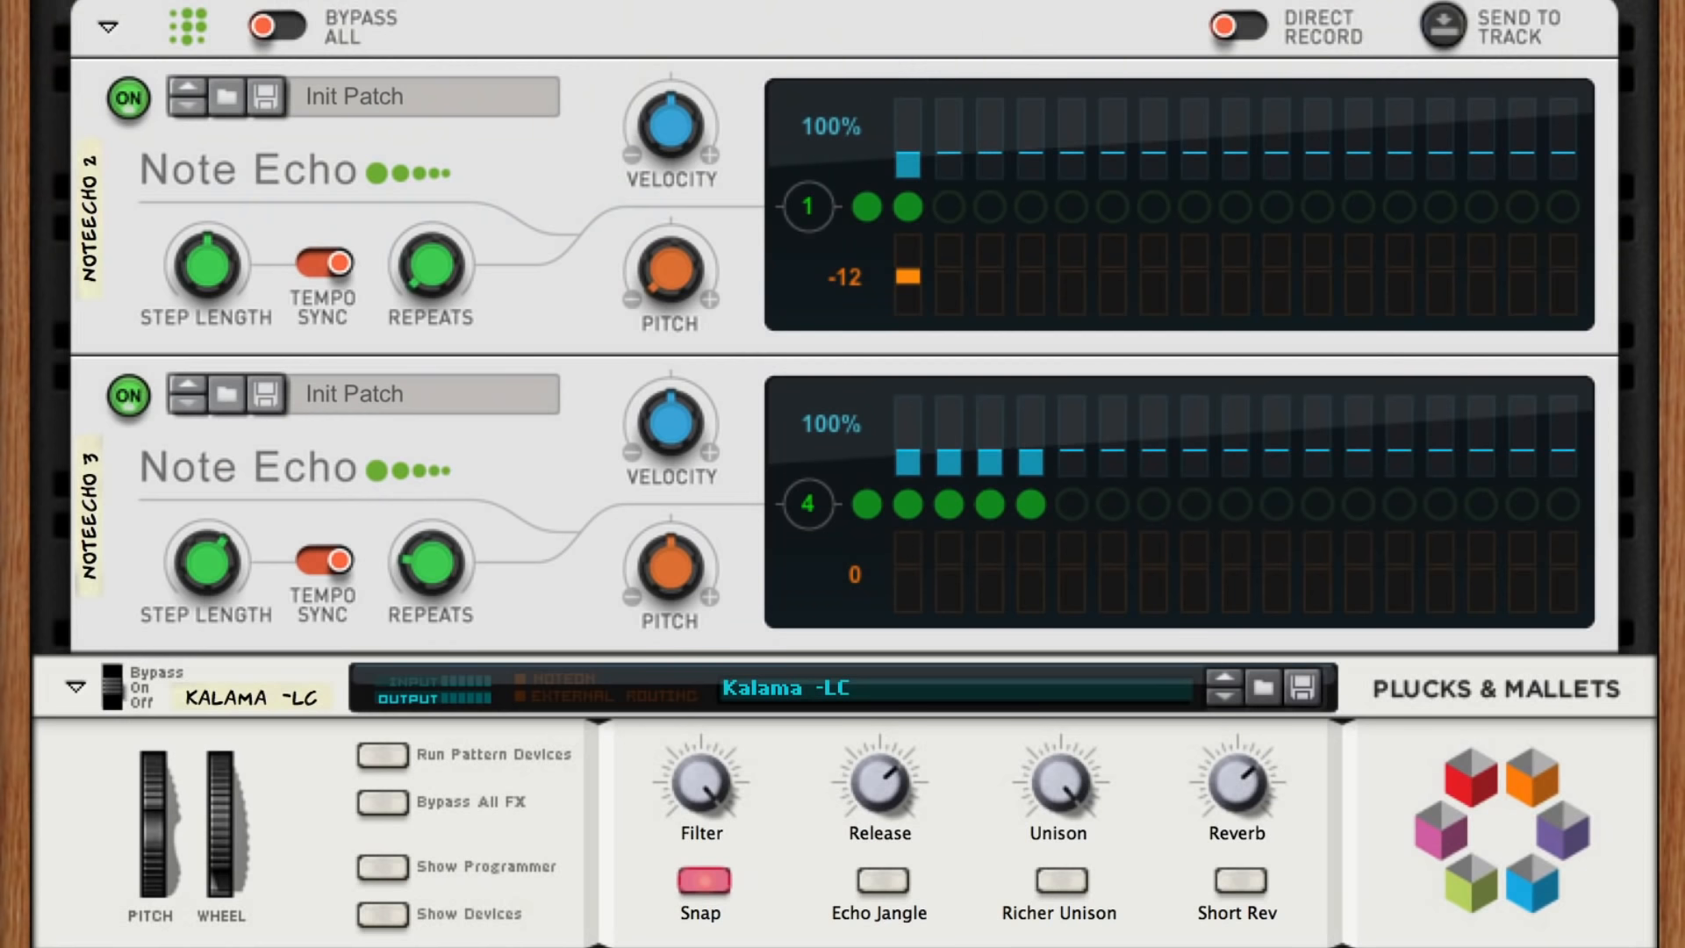
- Set the second Kalama -LC Note Echo to 2 repeats with pitch +12 and adjust its step length
left_click_drag(432, 571, 430, 586)
left_click_drag(640, 575, 651, 439)
left_click_drag(235, 560, 235, 548)
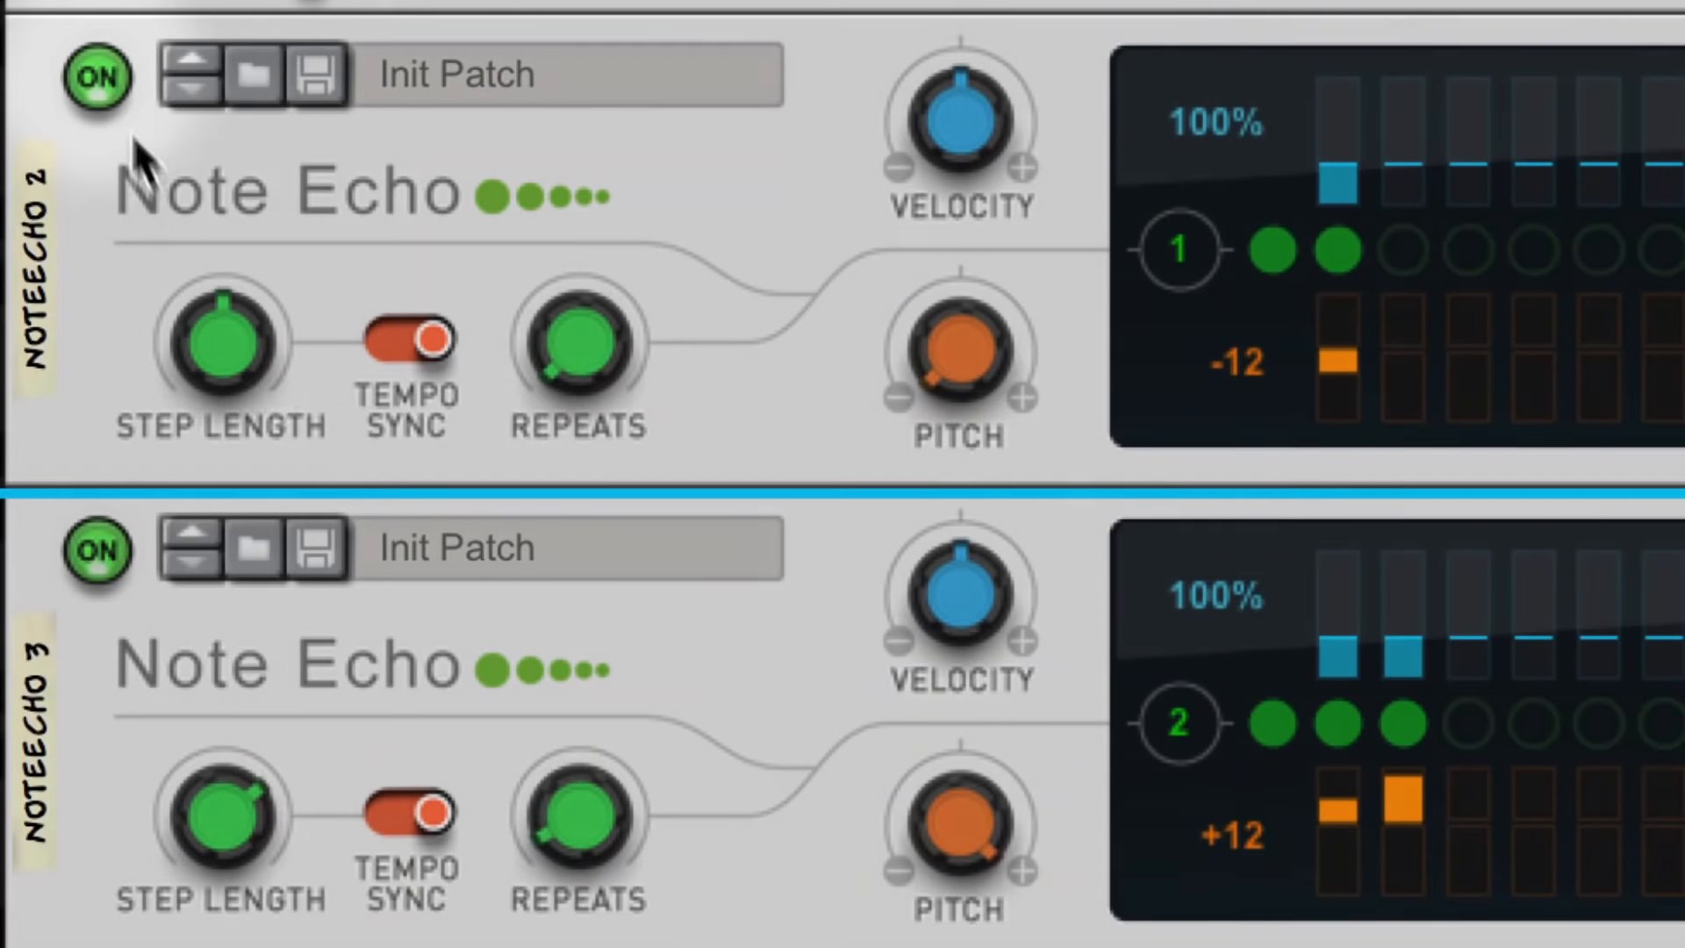
left_click(96, 77)
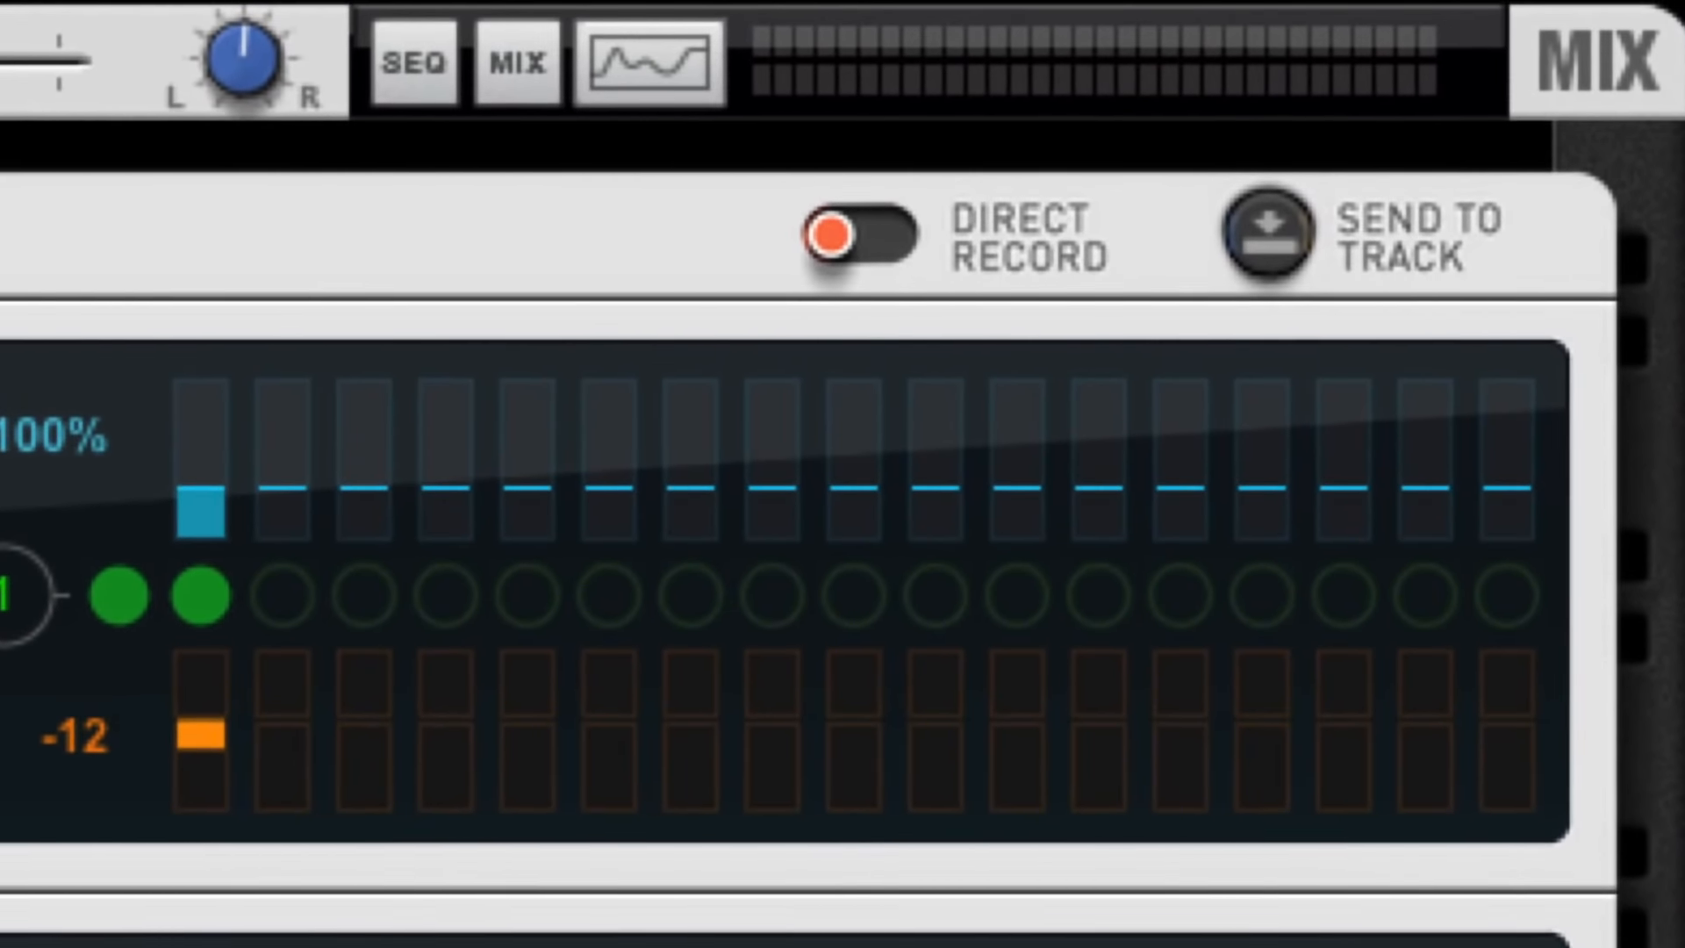
- Enable Direct Record for the Kalama -LC players and record the echoed notes into the sequencer clip from bar 1
left_click(888, 273)
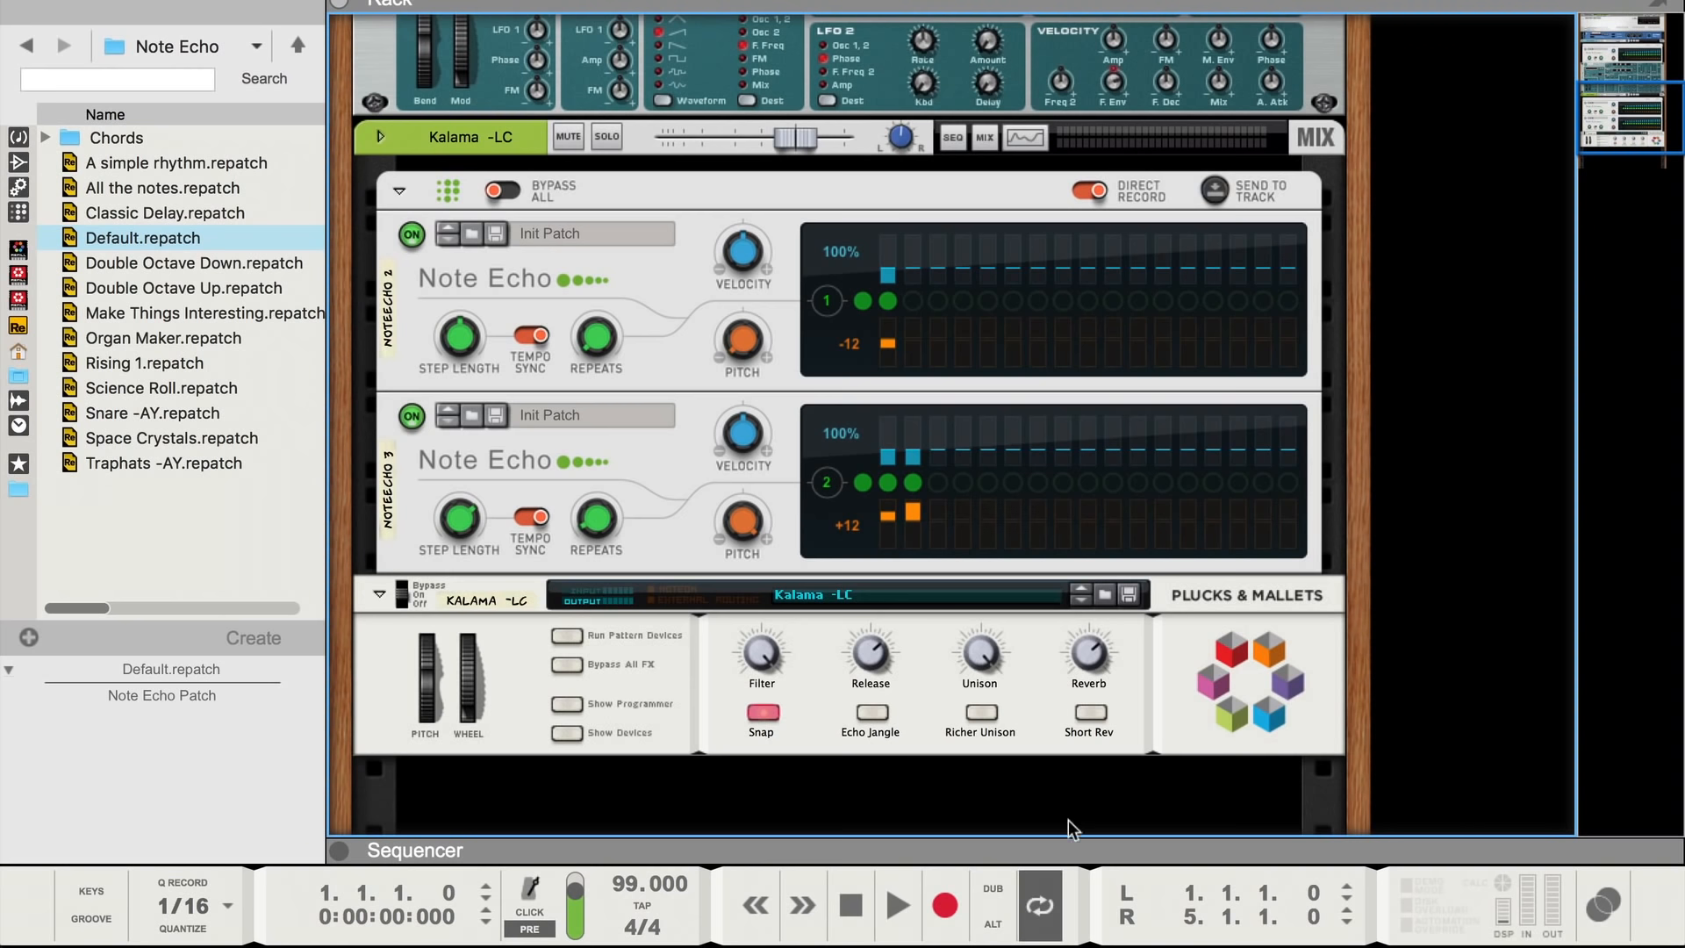
left_click_drag(1059, 715, 1057, 5)
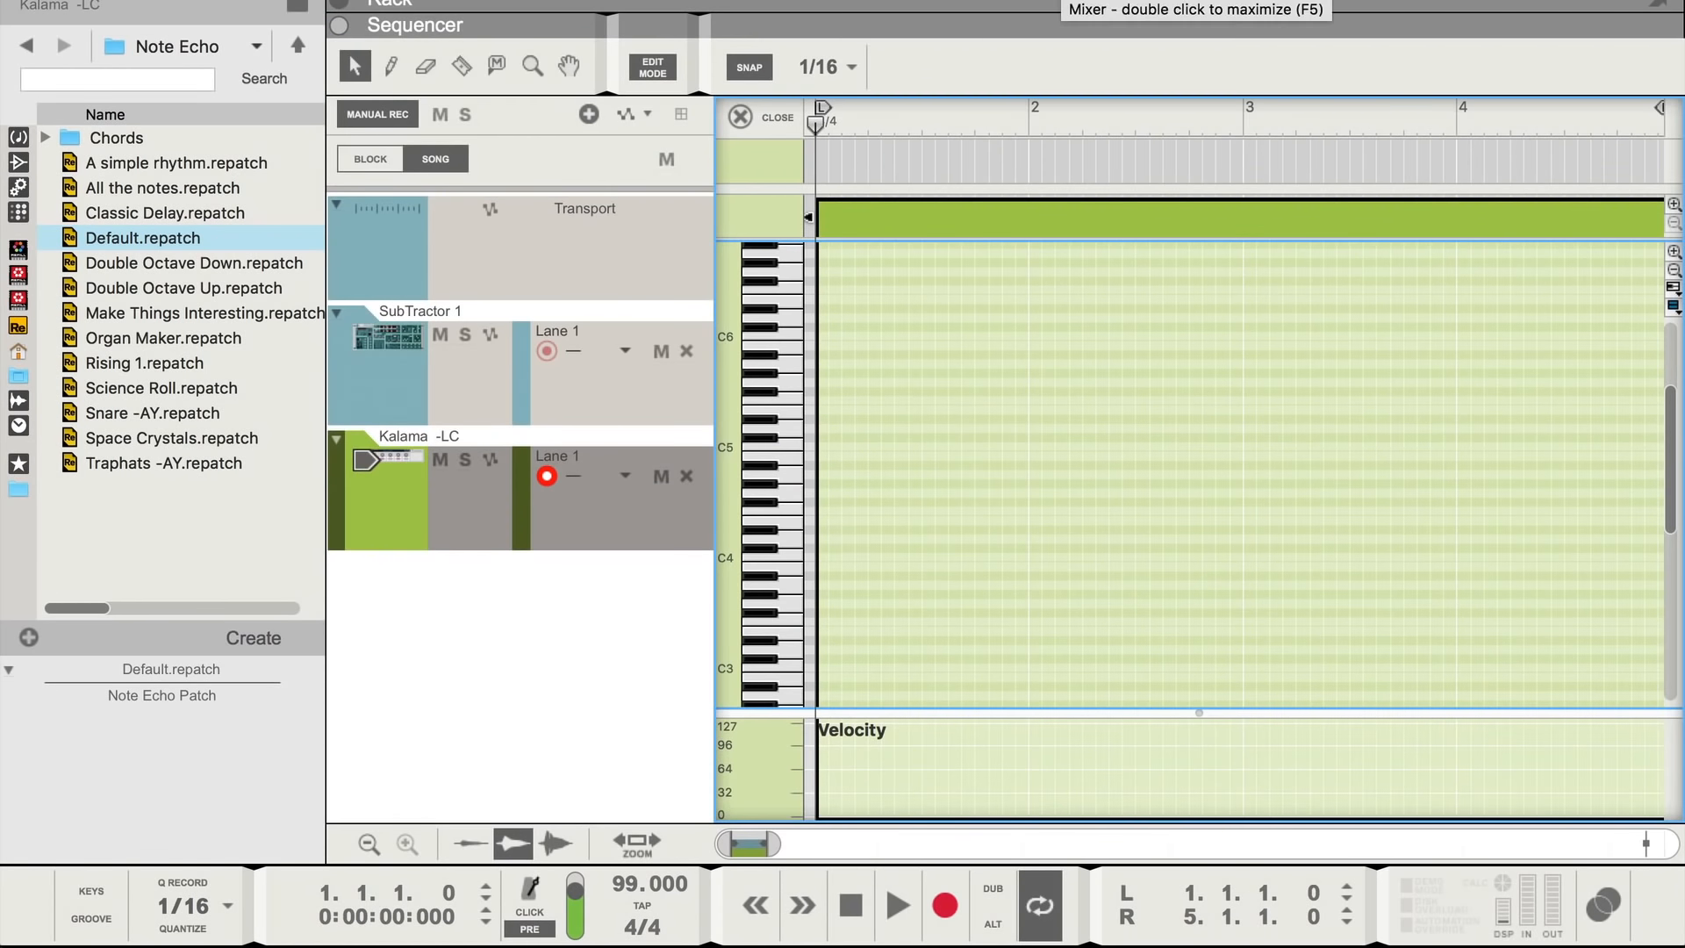
key("ctrl+Return")
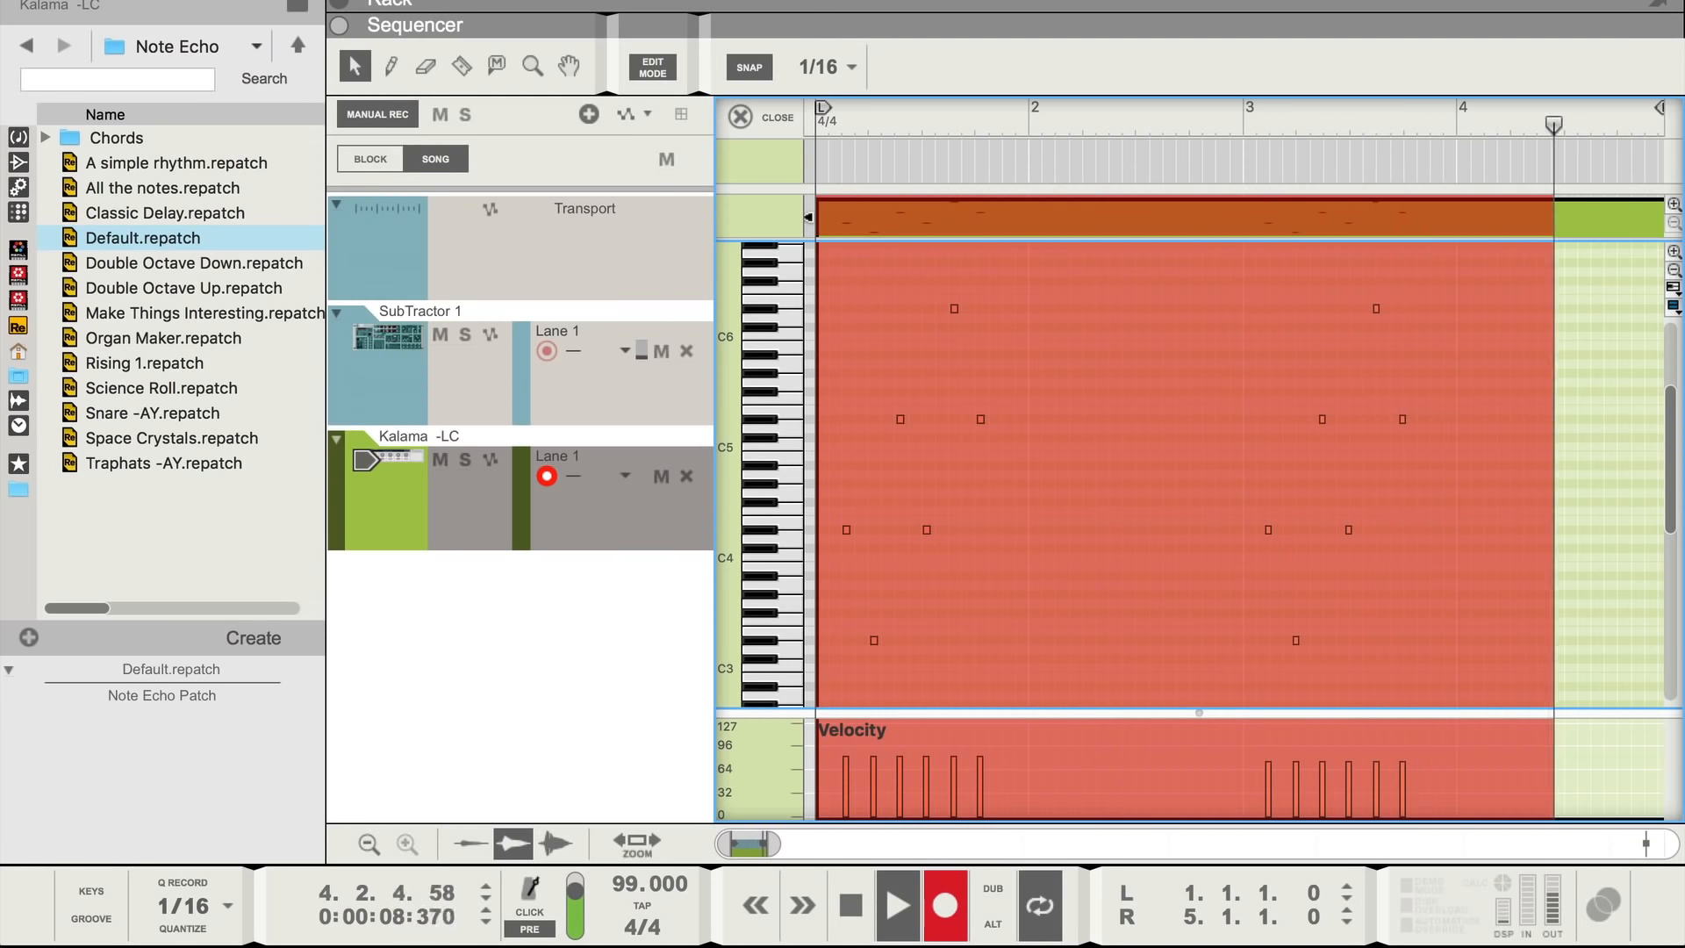
key("space")
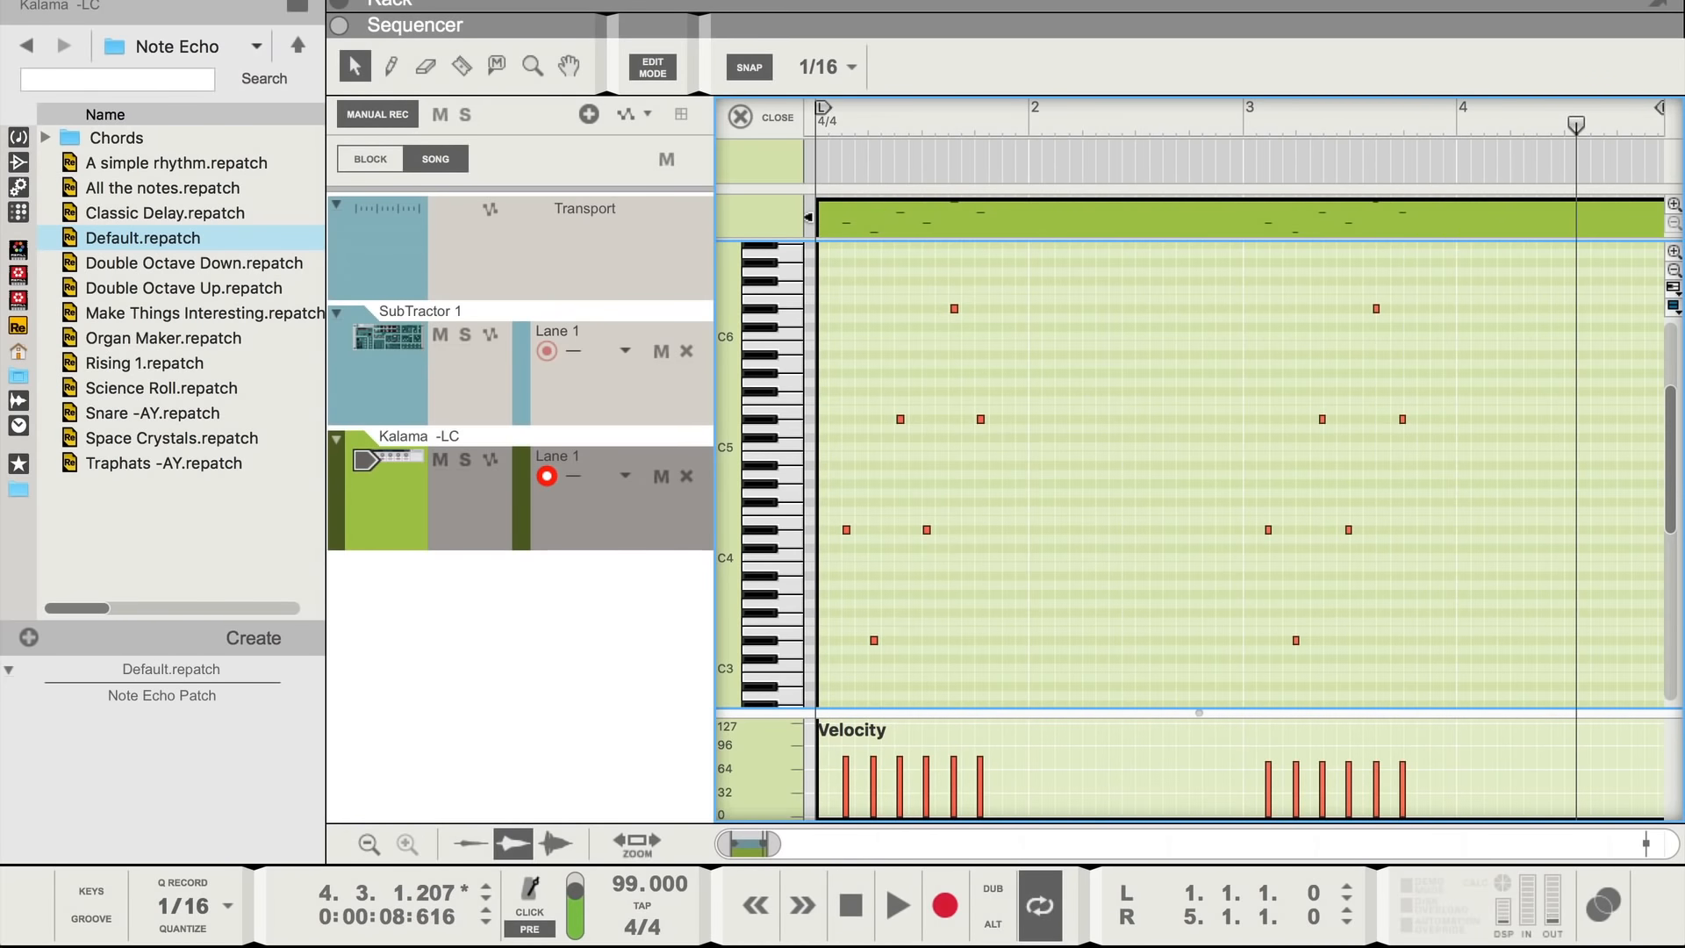
- Add the Angry Analog Bass -GI patch from the Synth Bass folder as a new instrument and lower its Saturate amount
left_click(18, 249)
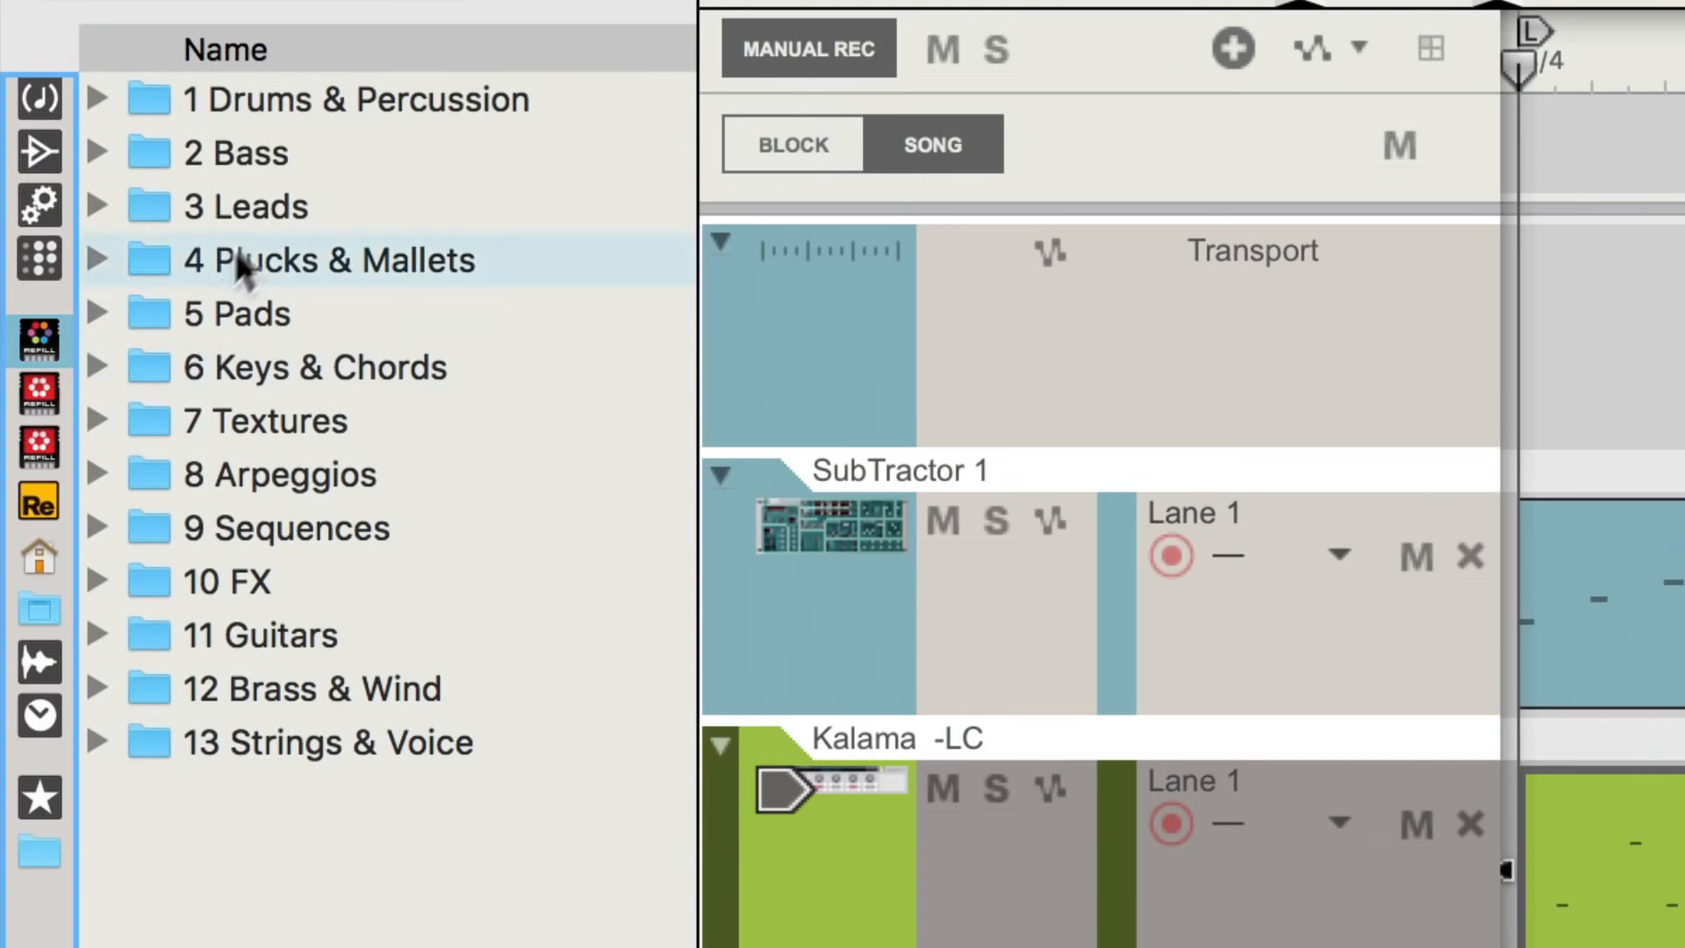
double_click(135, 159)
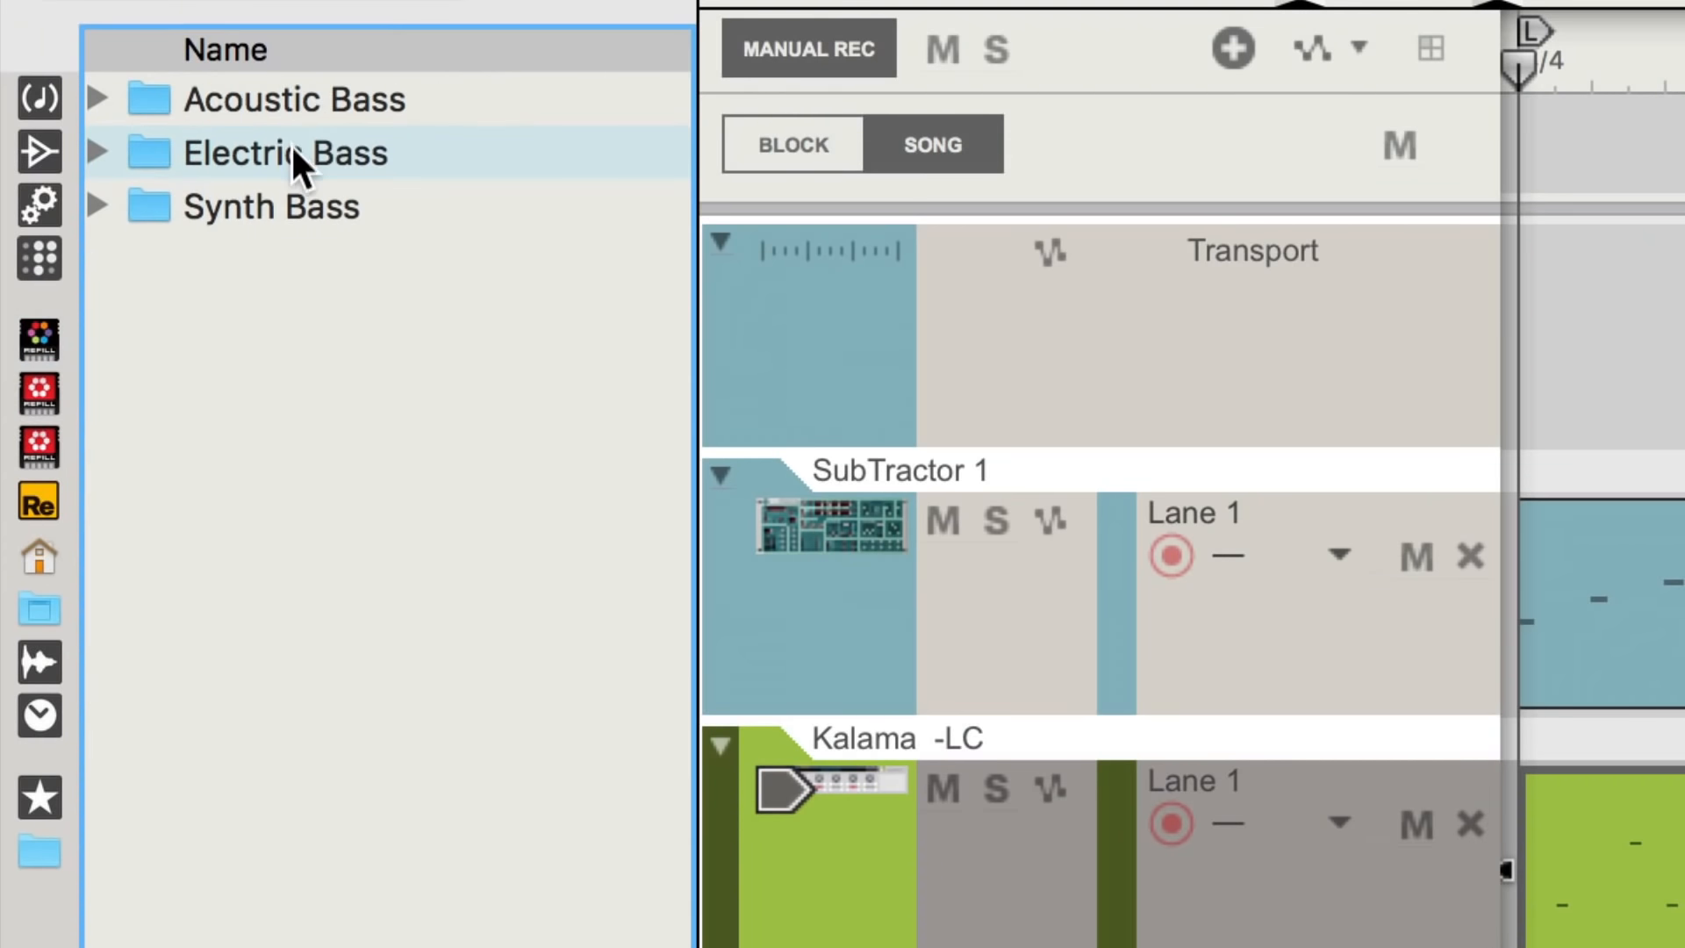
double_click(271, 202)
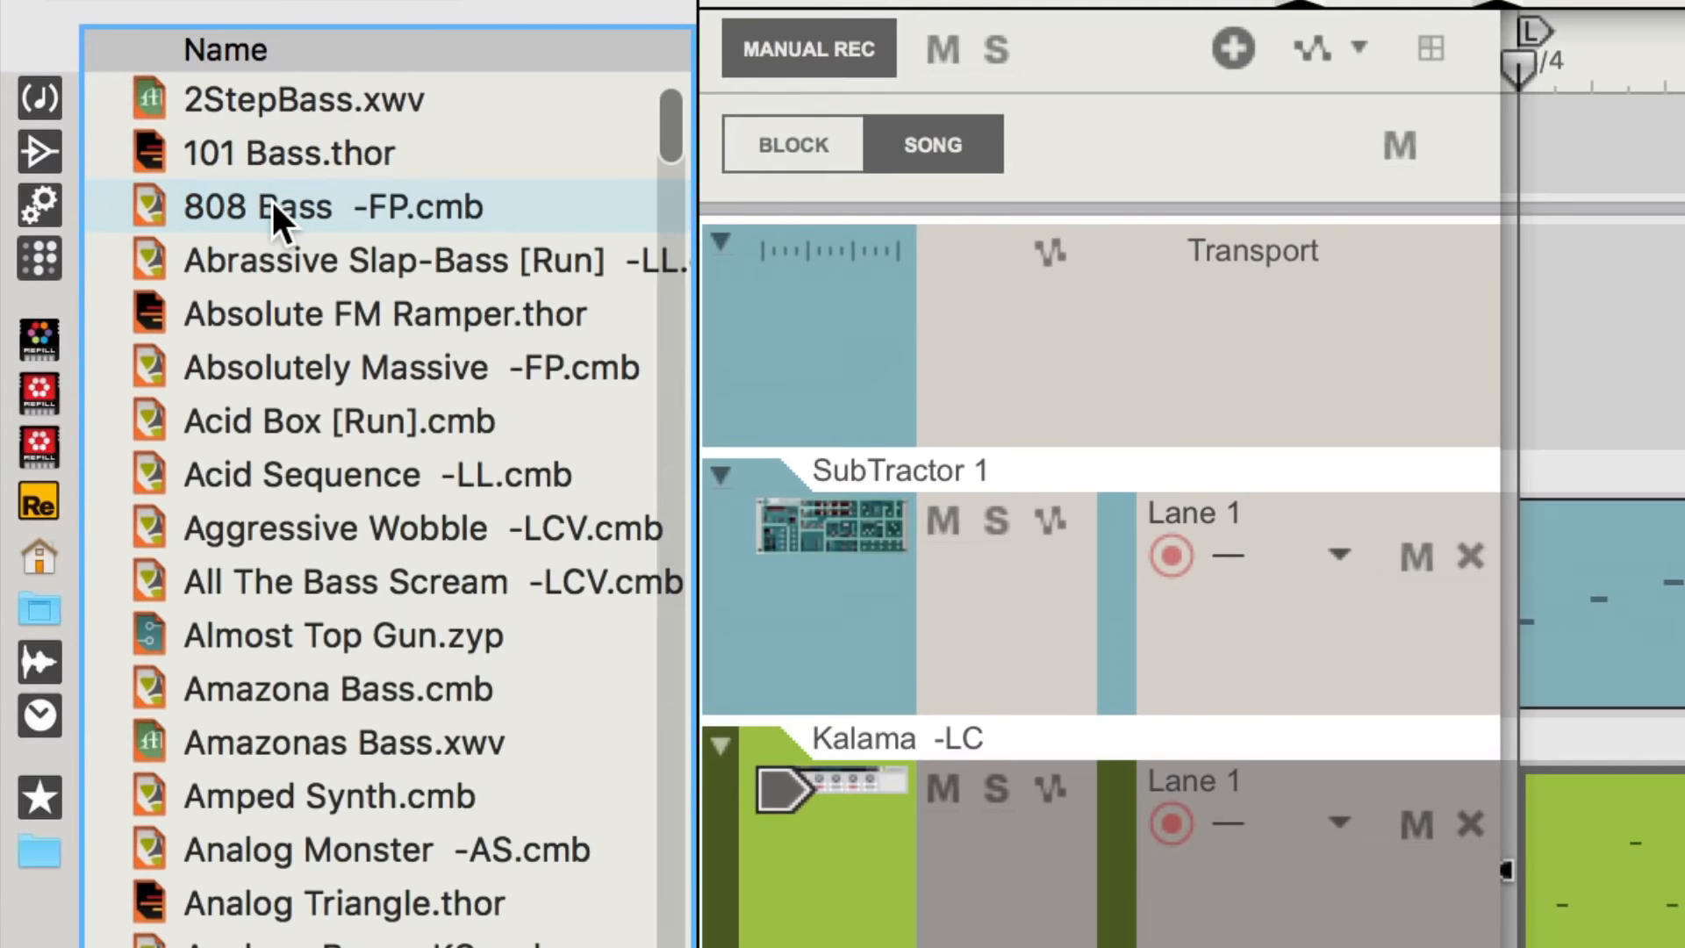
scroll(271, 202, "down", 5)
left_click_drag(566, 508, 1684, 709)
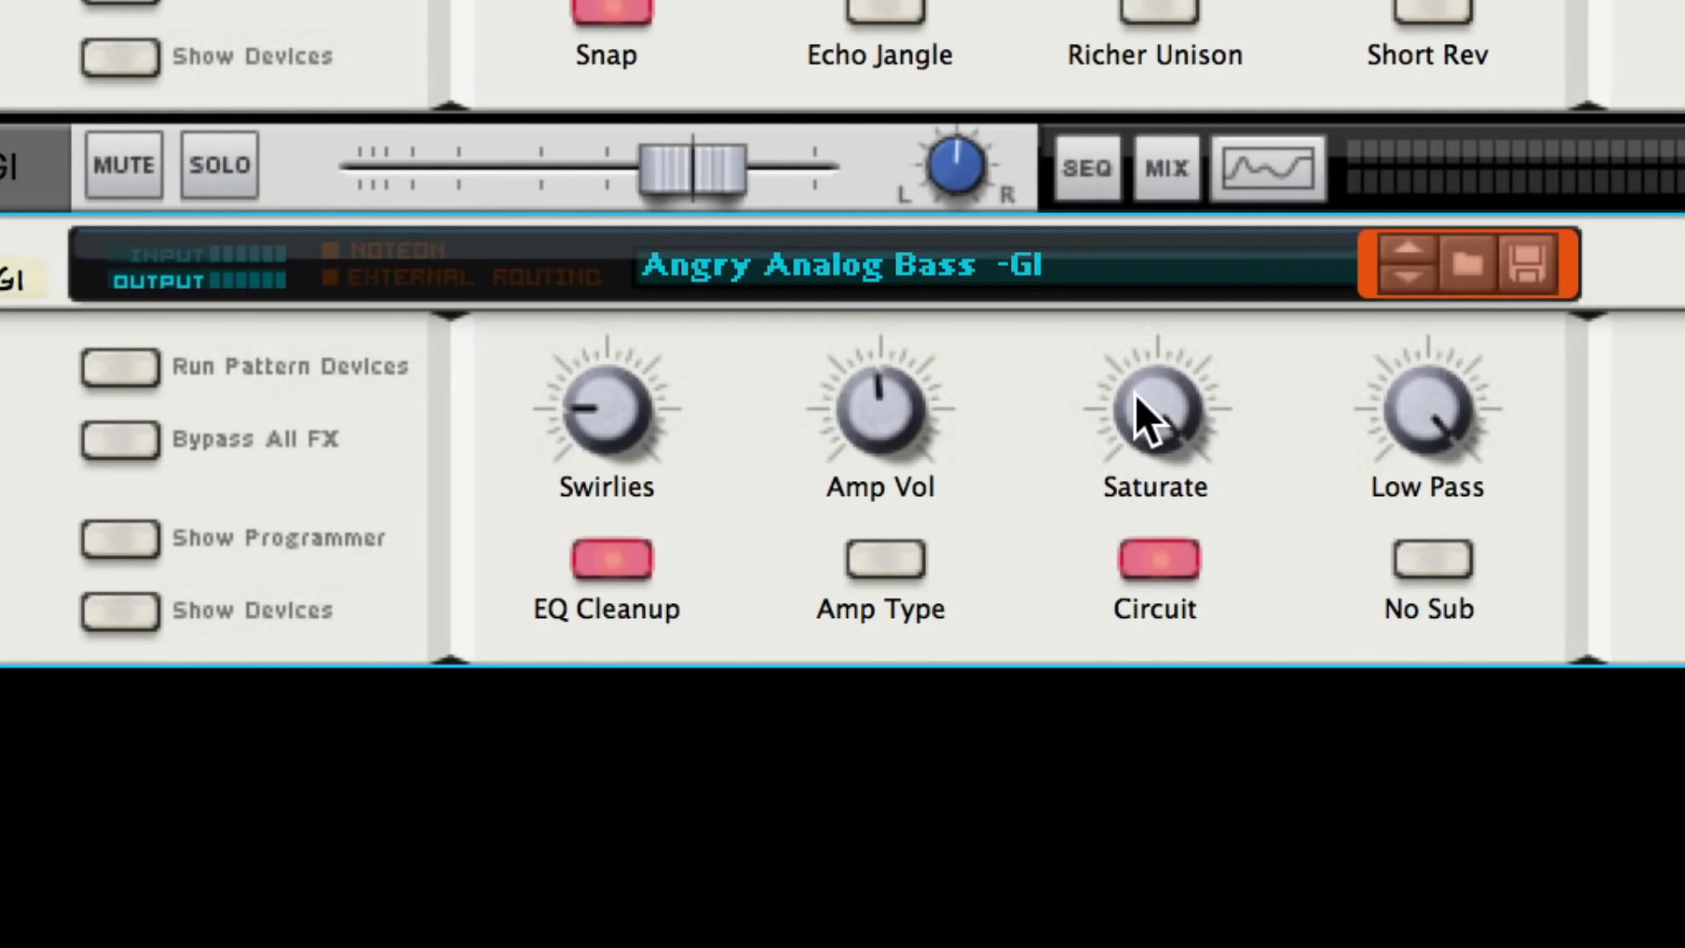
left_click_drag(1135, 393, 1151, 514)
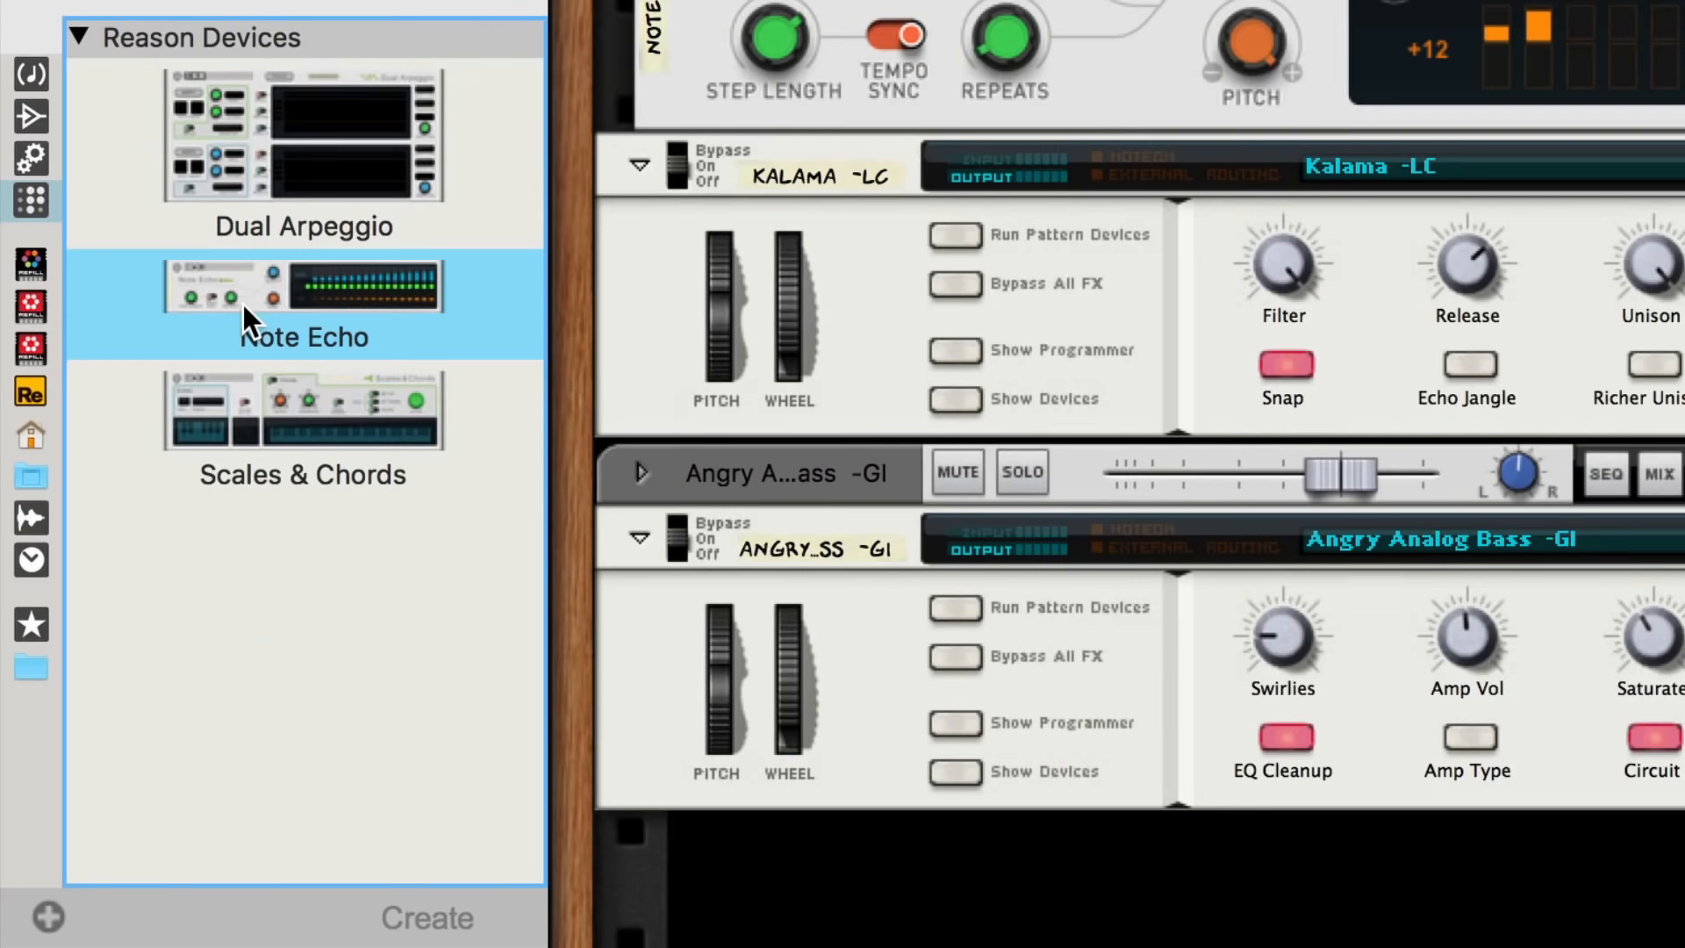
- Add a Note Echo player to the Angry Analog Bass -GI combinator and reset it
left_click_drag(244, 304, 740, 516)
right_click(1111, 672)
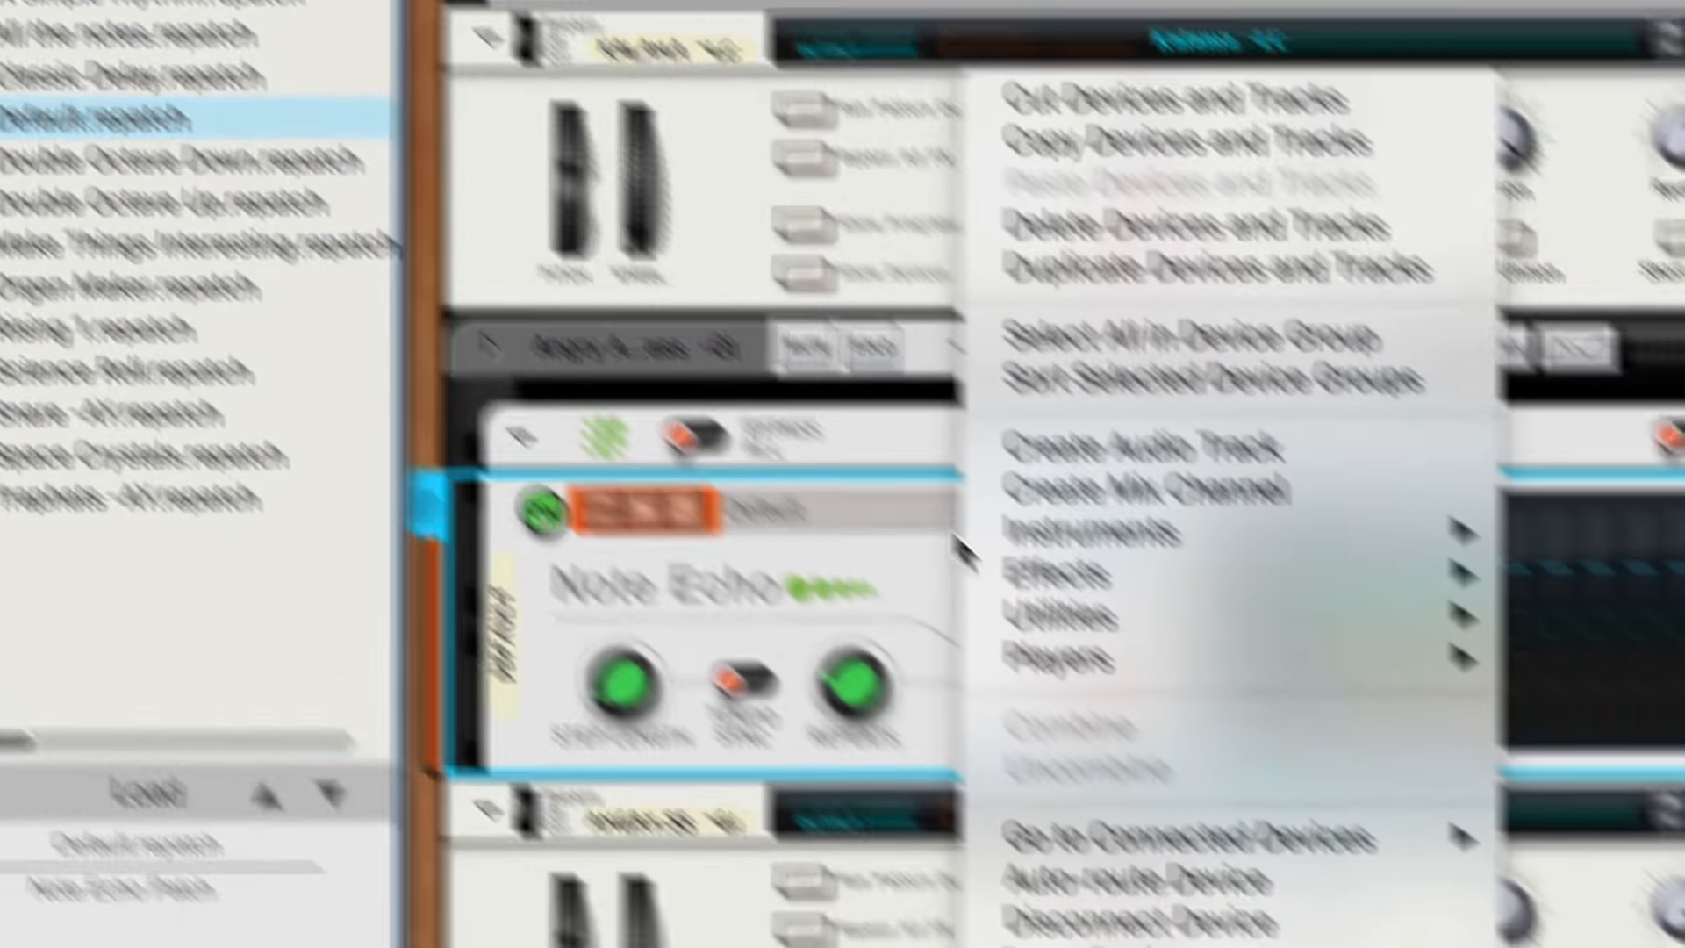
left_click(621, 599)
- Set the bass's Note Echo to 1 repeat with pitch -12 and turn its step length down to the minimum
left_click_drag(430, 364, 417, 373)
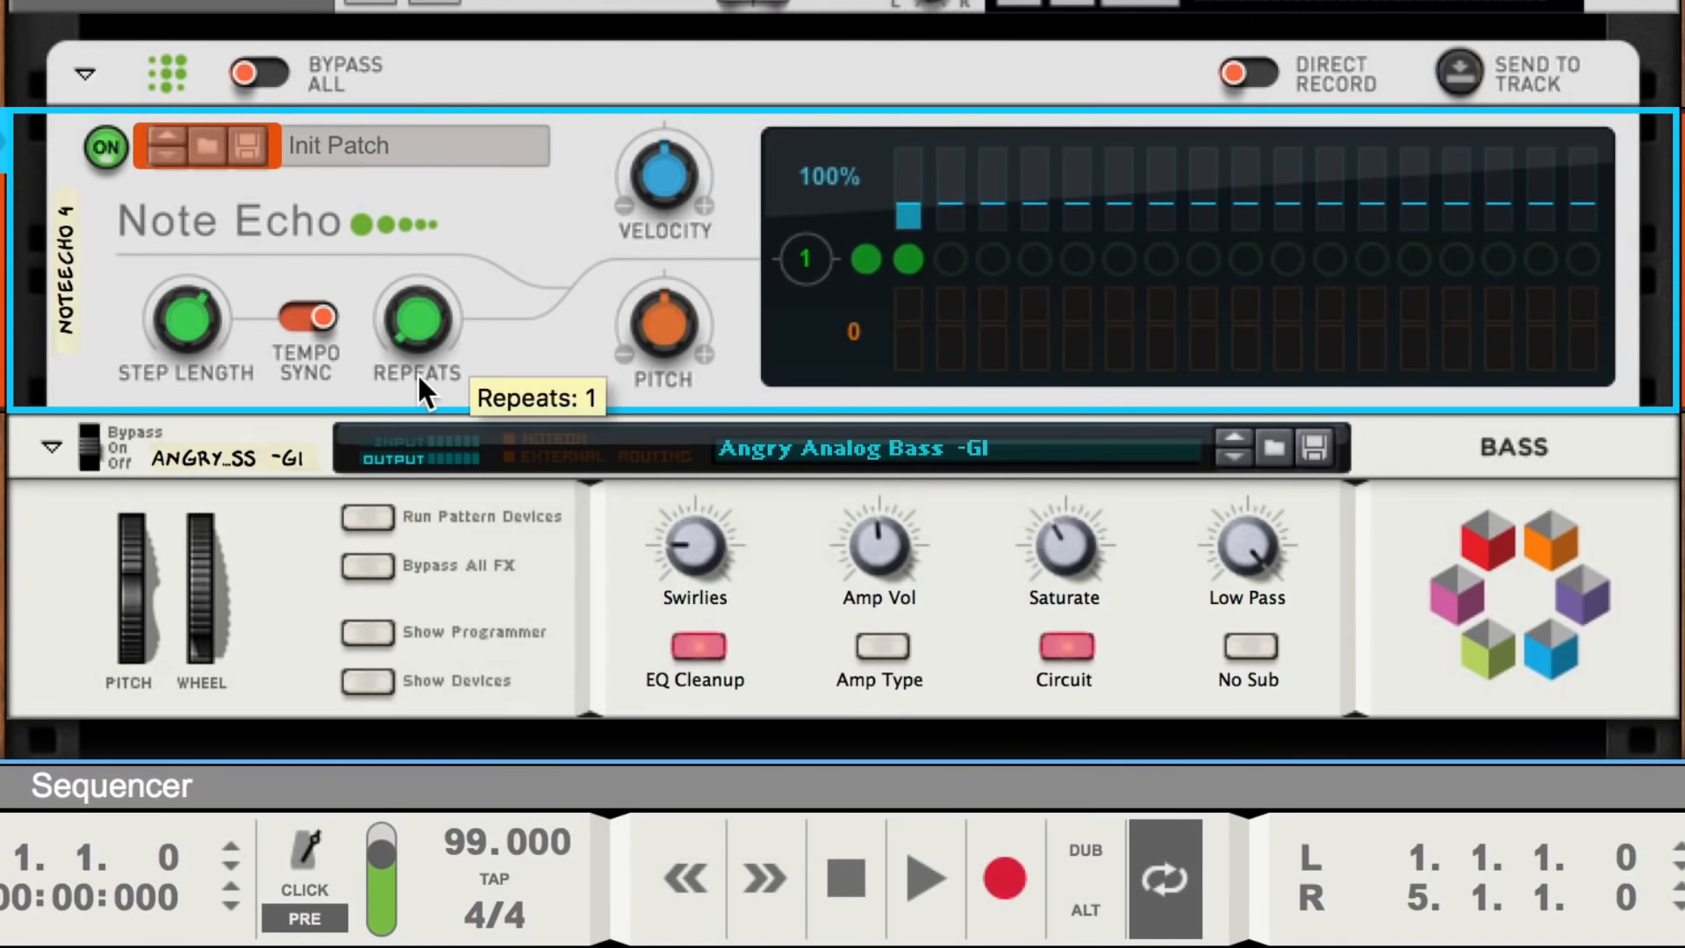
left_click_drag(173, 323, 186, 449)
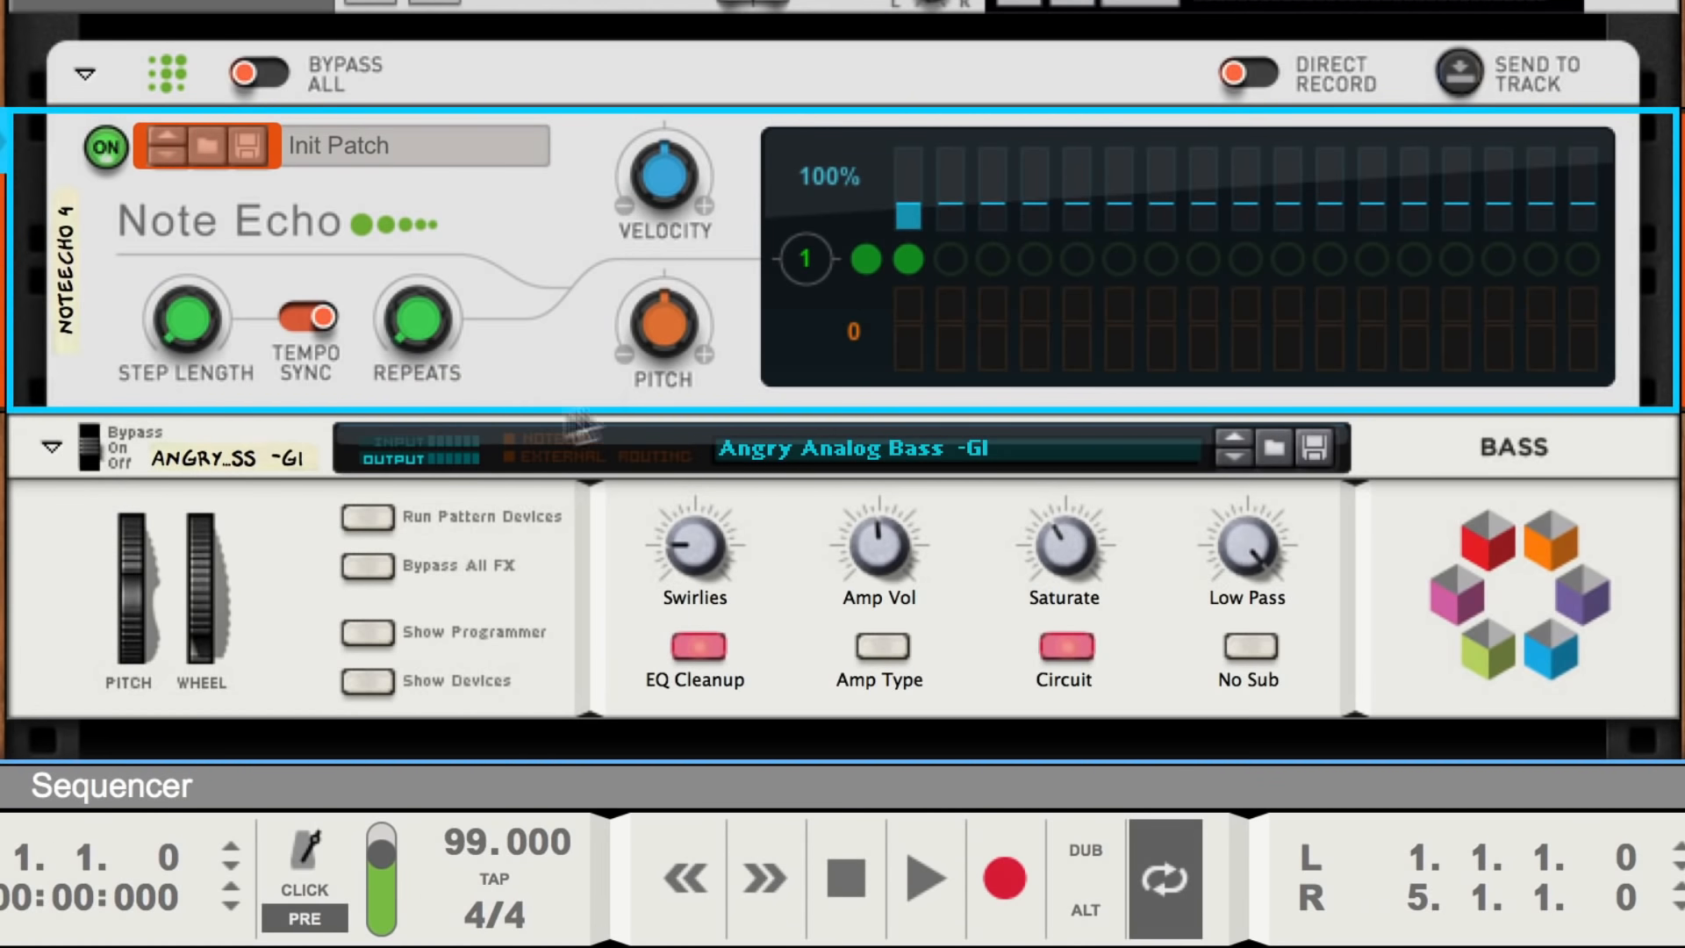
left_click_drag(649, 344, 658, 472)
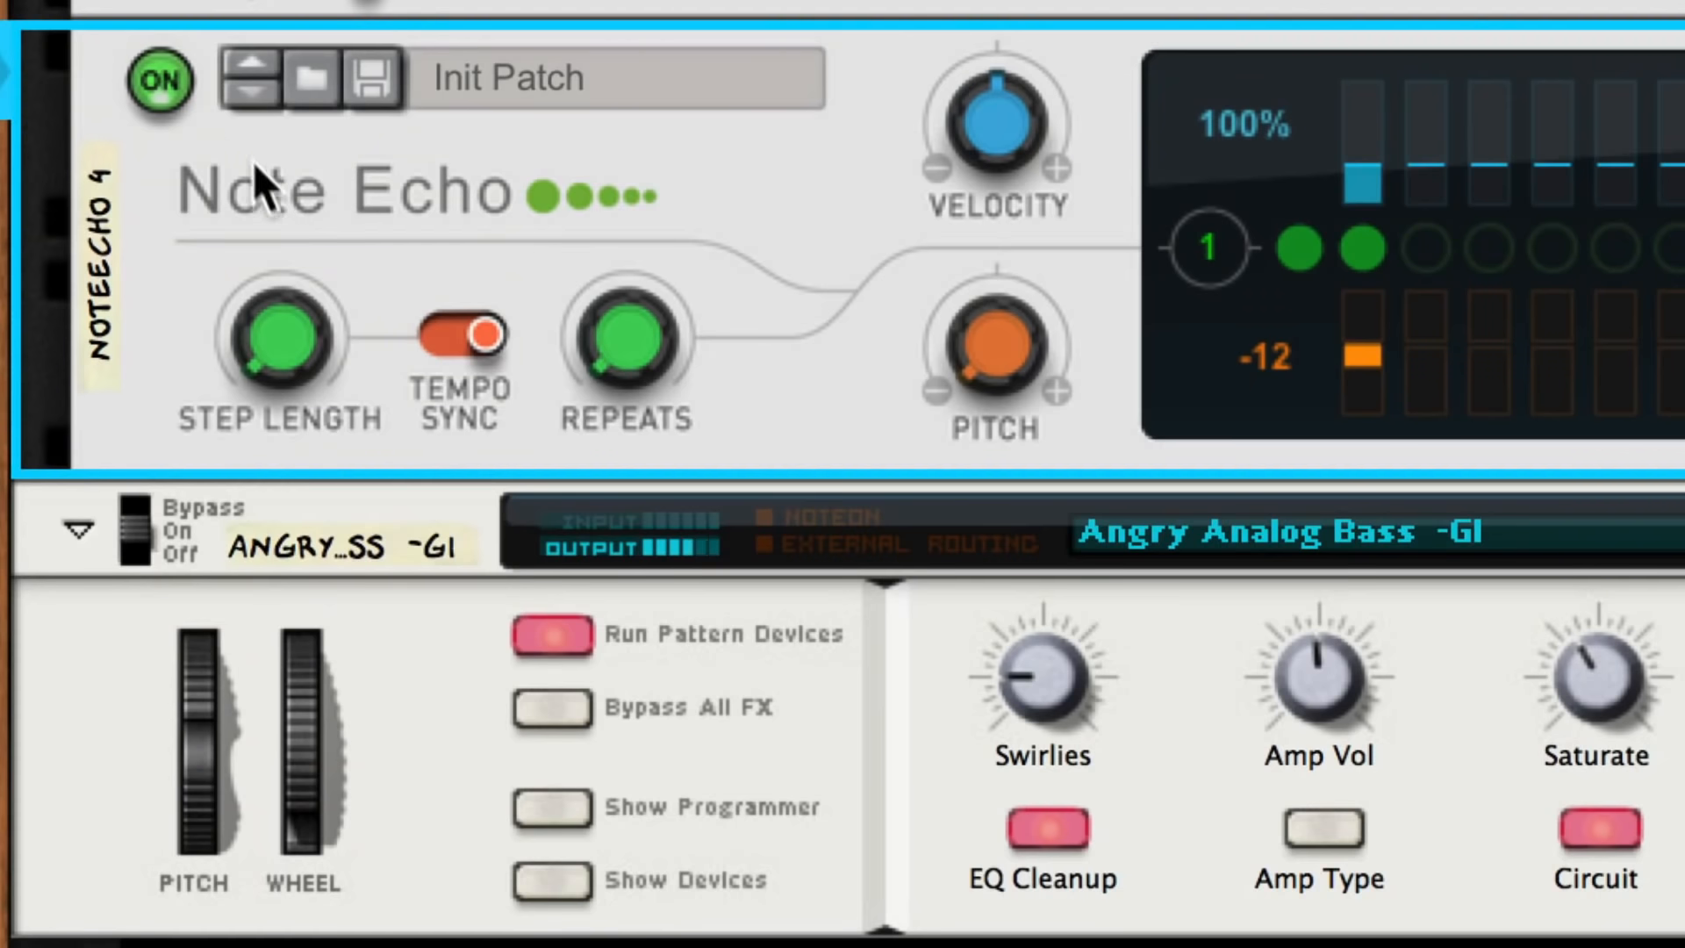
- Compare the playing bass with its Note Echo switched off and on again, leaving the player on
left_click(155, 78)
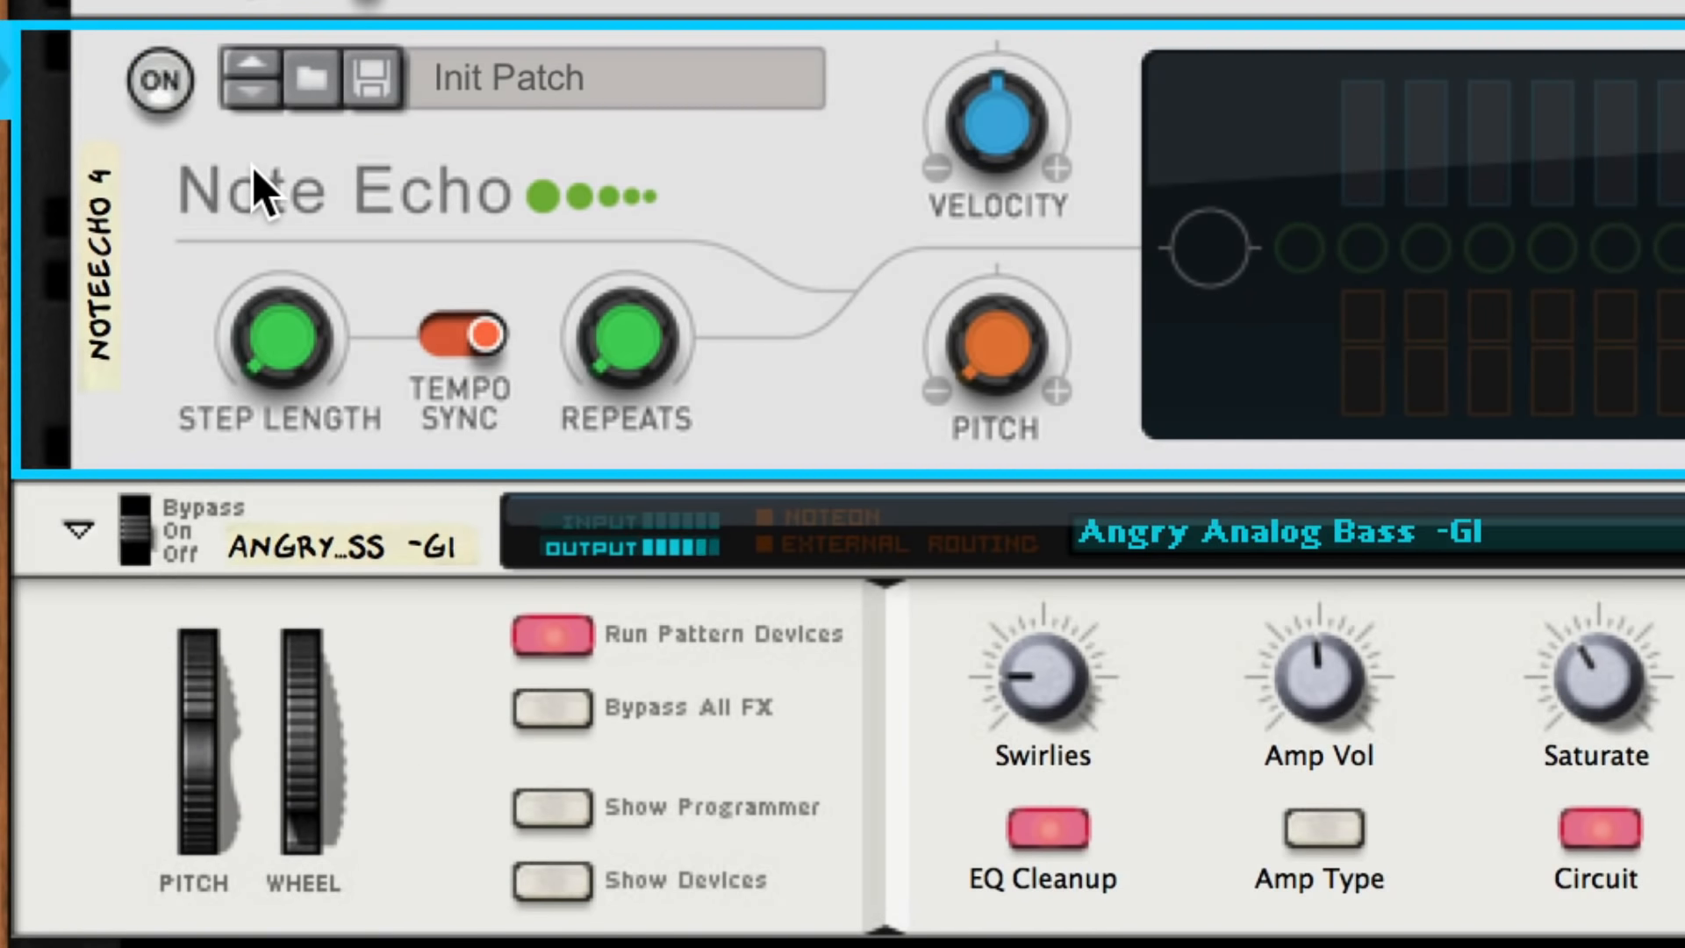
left_click(155, 79)
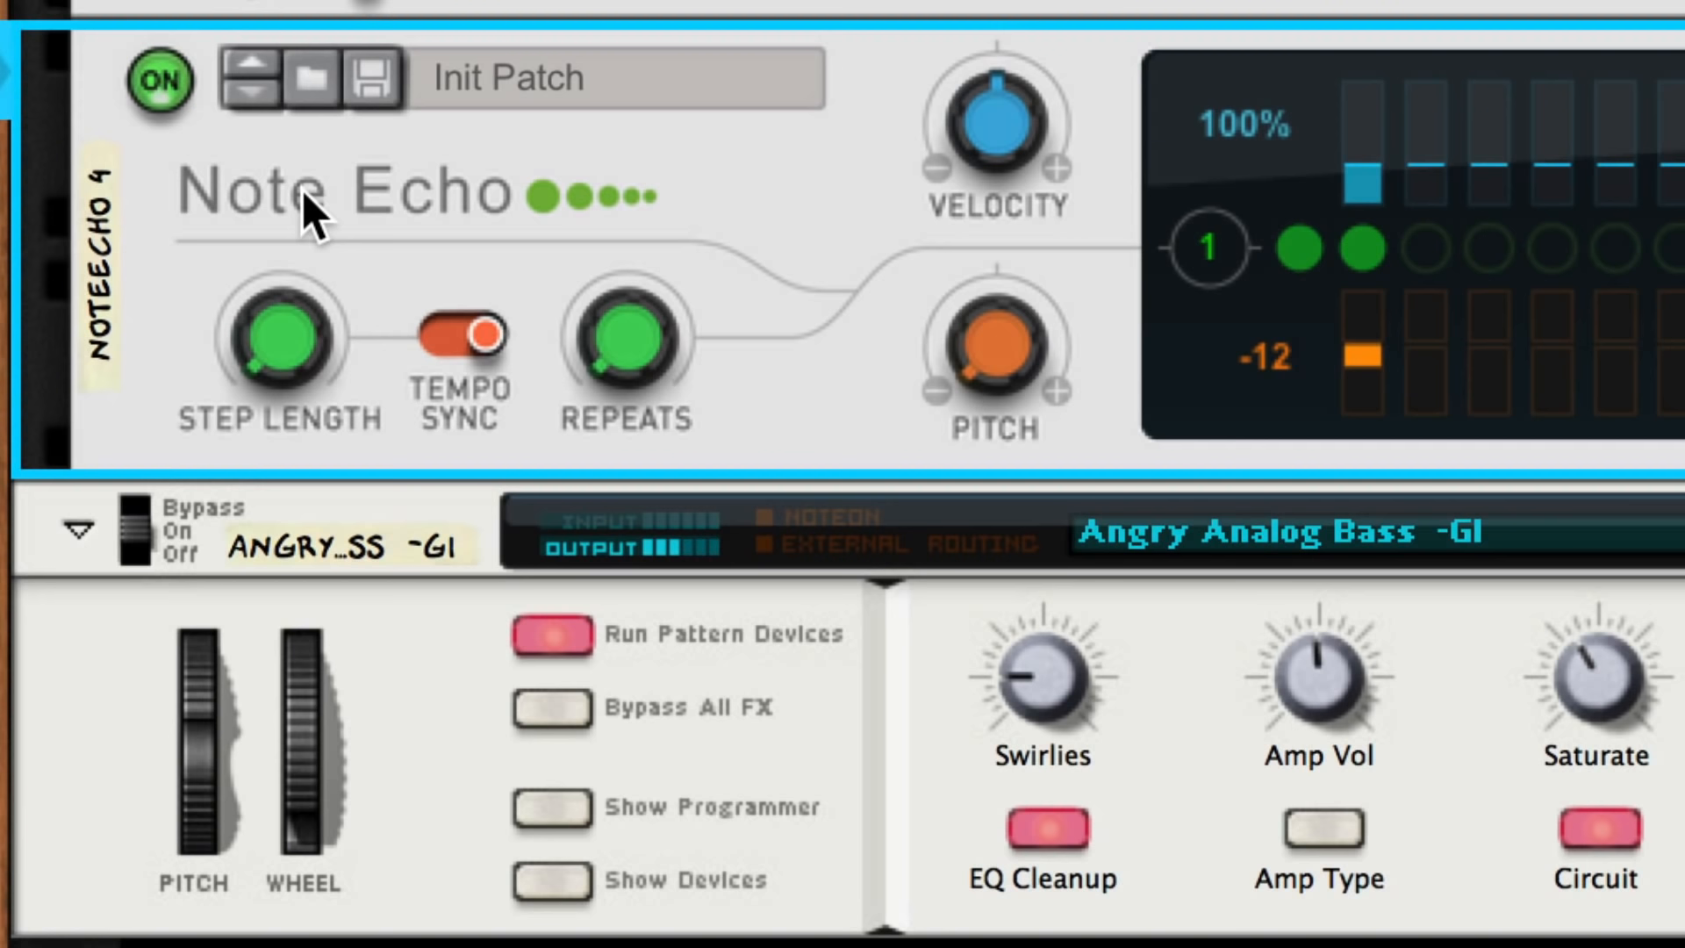
key("space")
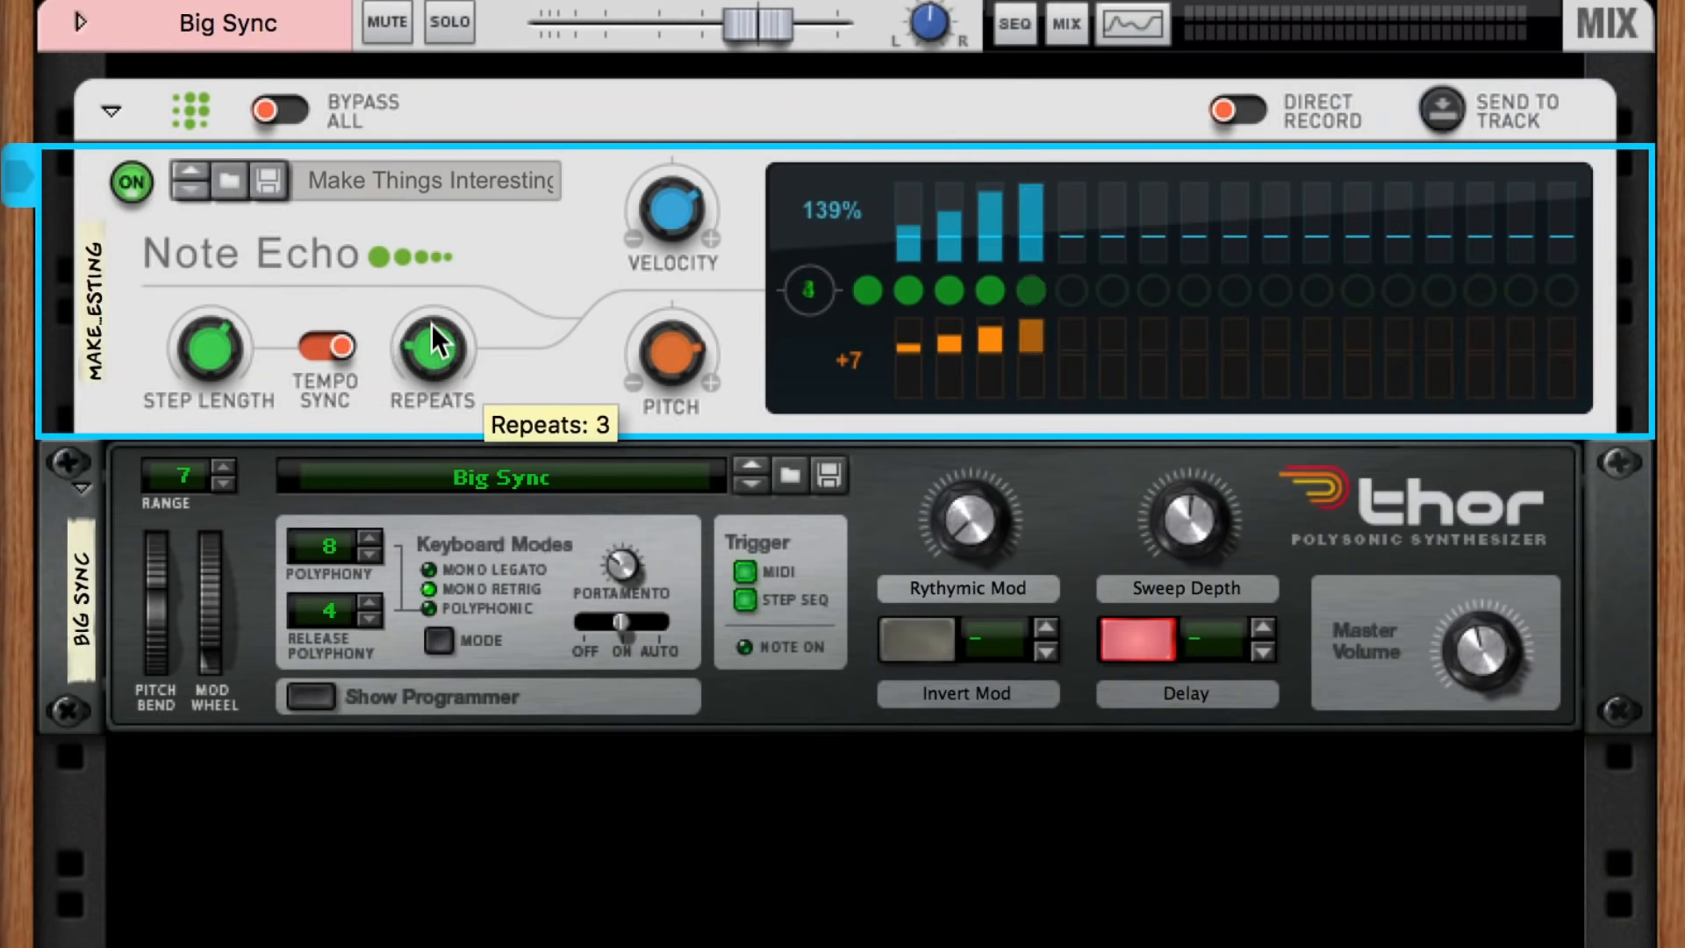
- Set the Big Sync Thor's Note Echo to 8 repeats, velocity 127% and pitch -2, and switch off its tempo sync
left_click_drag(430, 324, 429, 295)
left_click_drag(666, 189, 665, 211)
left_click_drag(663, 334, 671, 398)
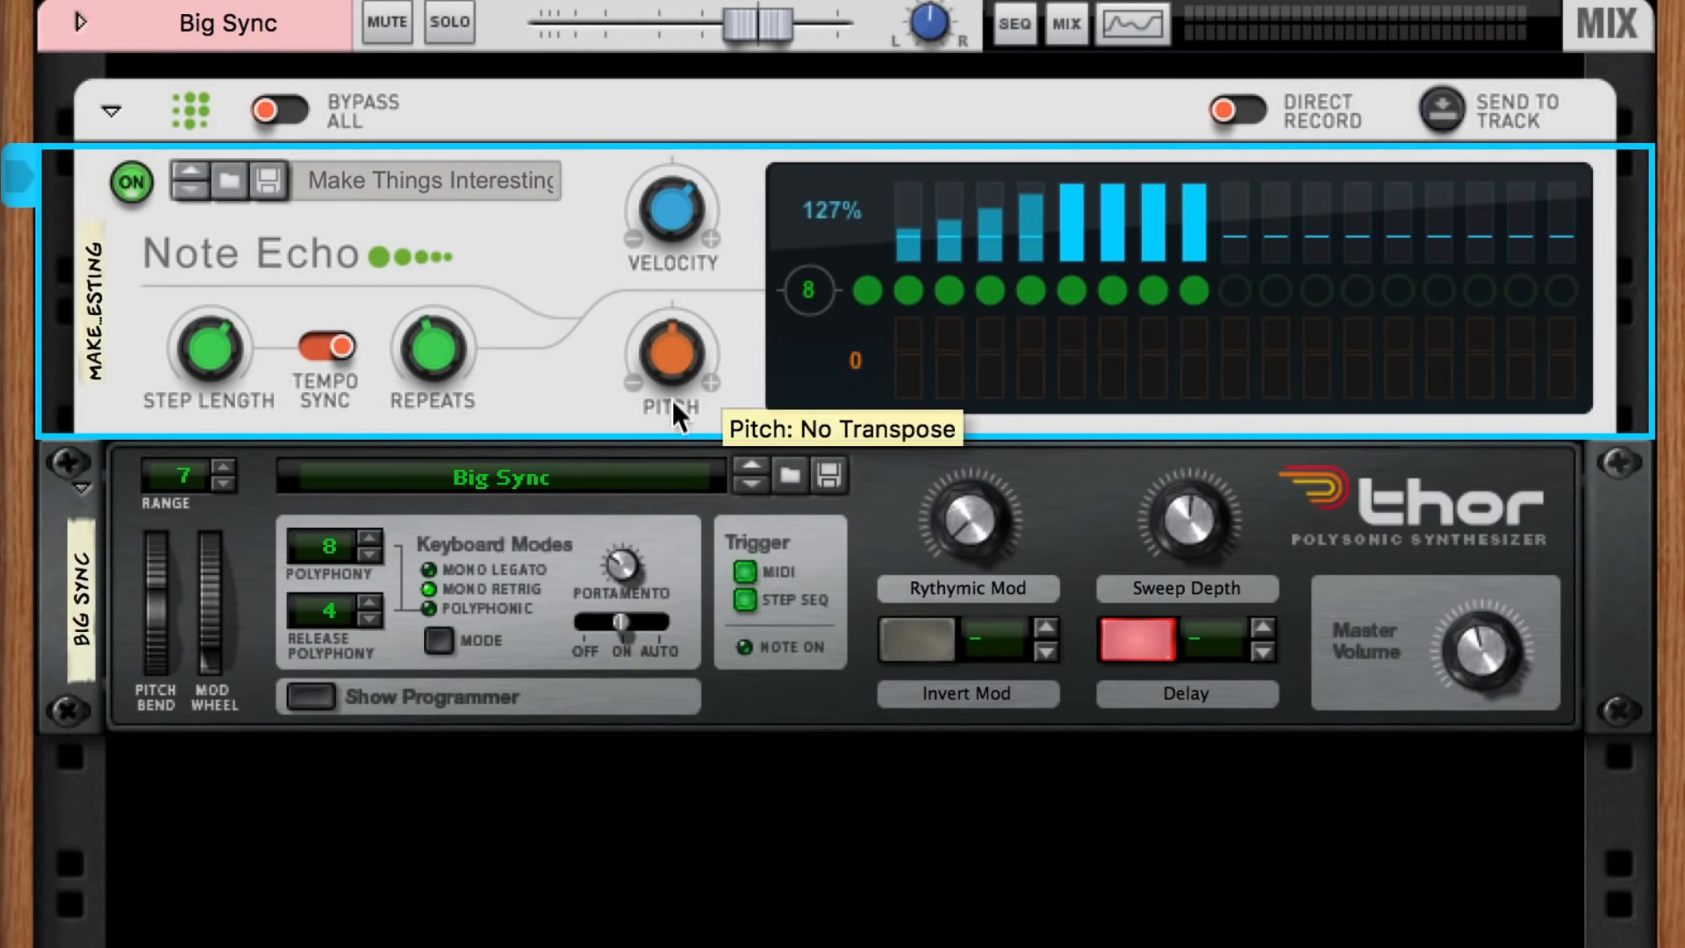
left_click_drag(653, 340, 655, 353)
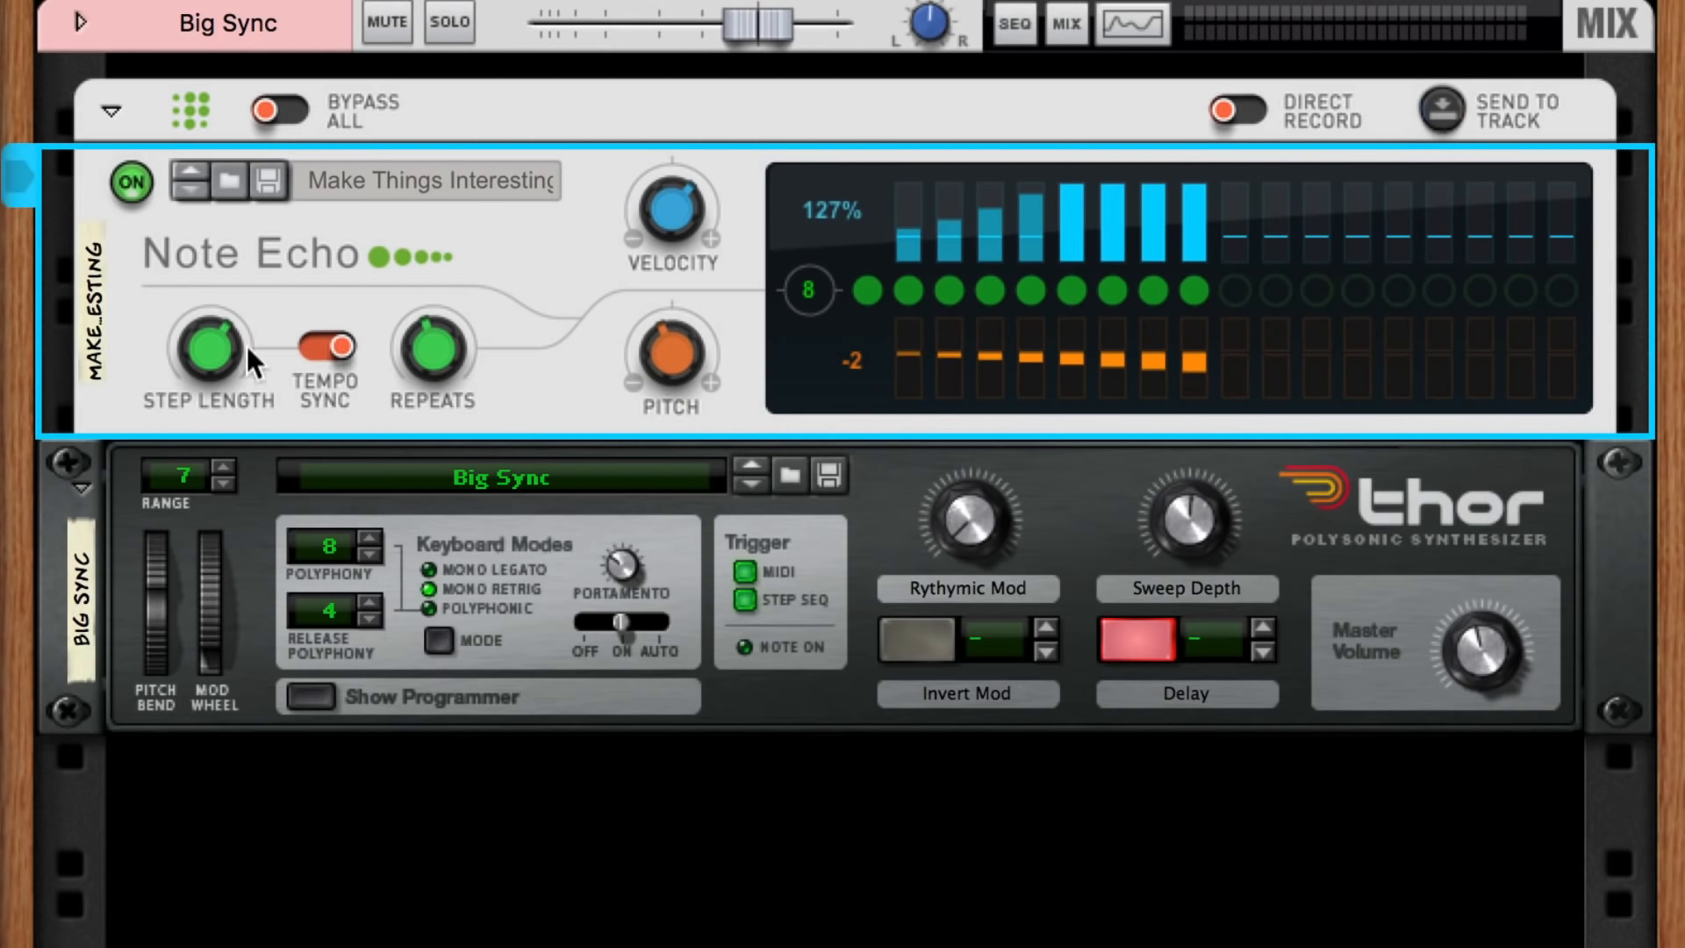
left_click(323, 345)
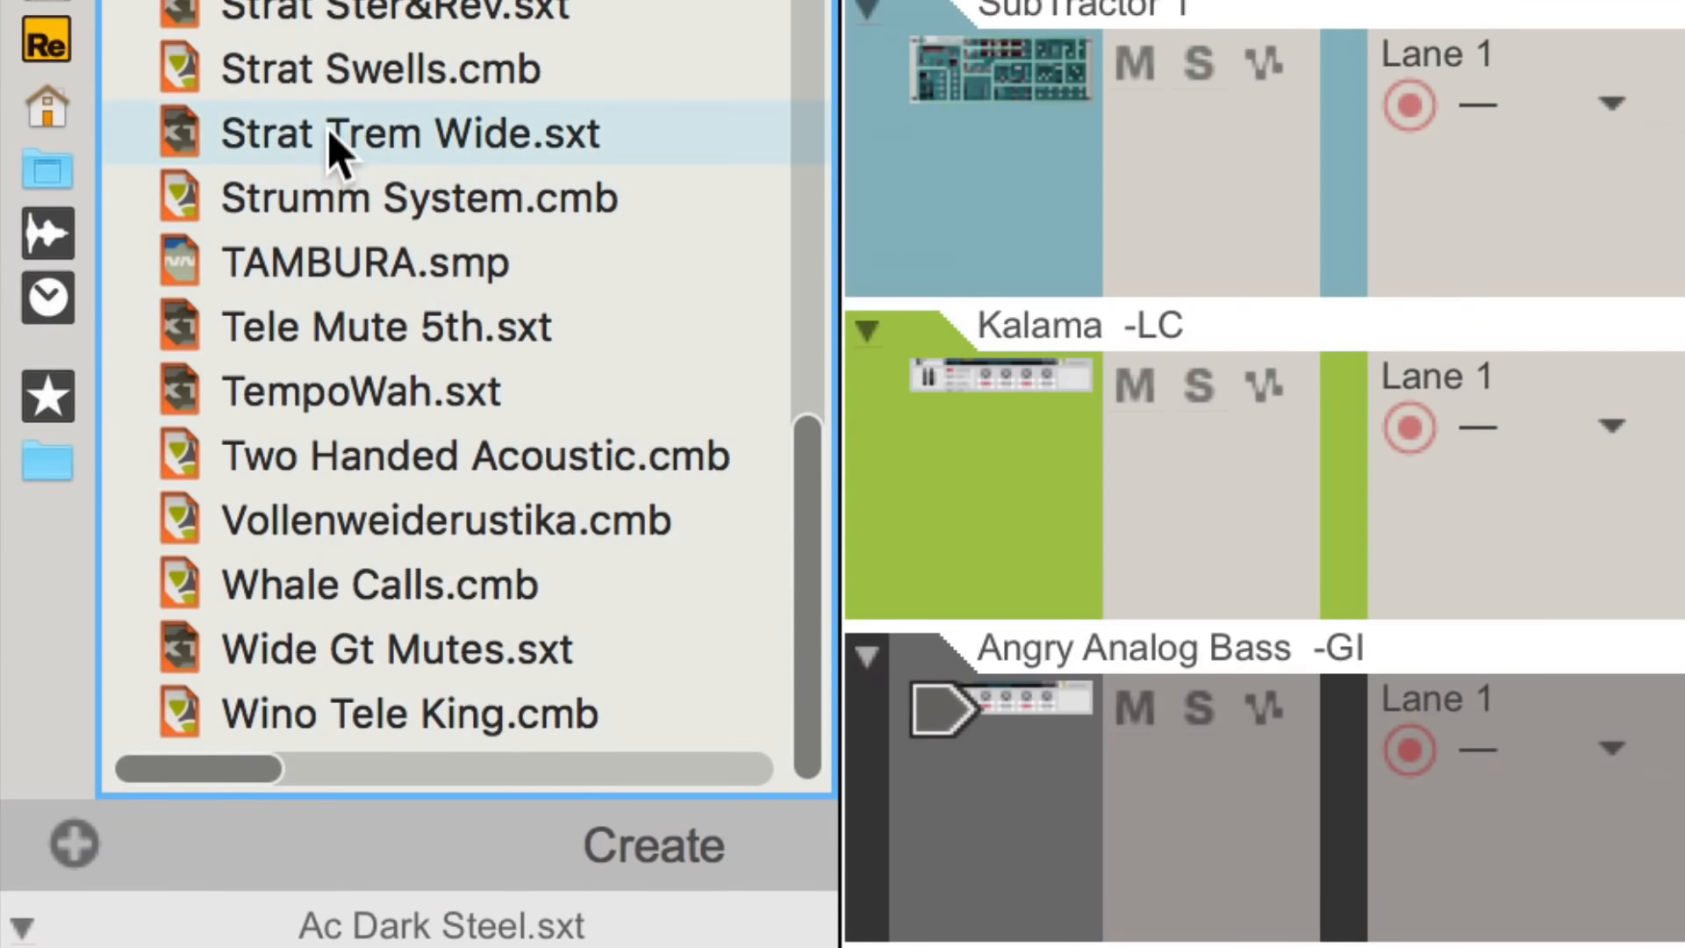
- Add the Strat Trem Wide.sxt patch as a new instrument and put a reset Note Echo player on it
left_click_drag(127, 362, 153, 399)
left_click_drag(393, 230, 1136, 946)
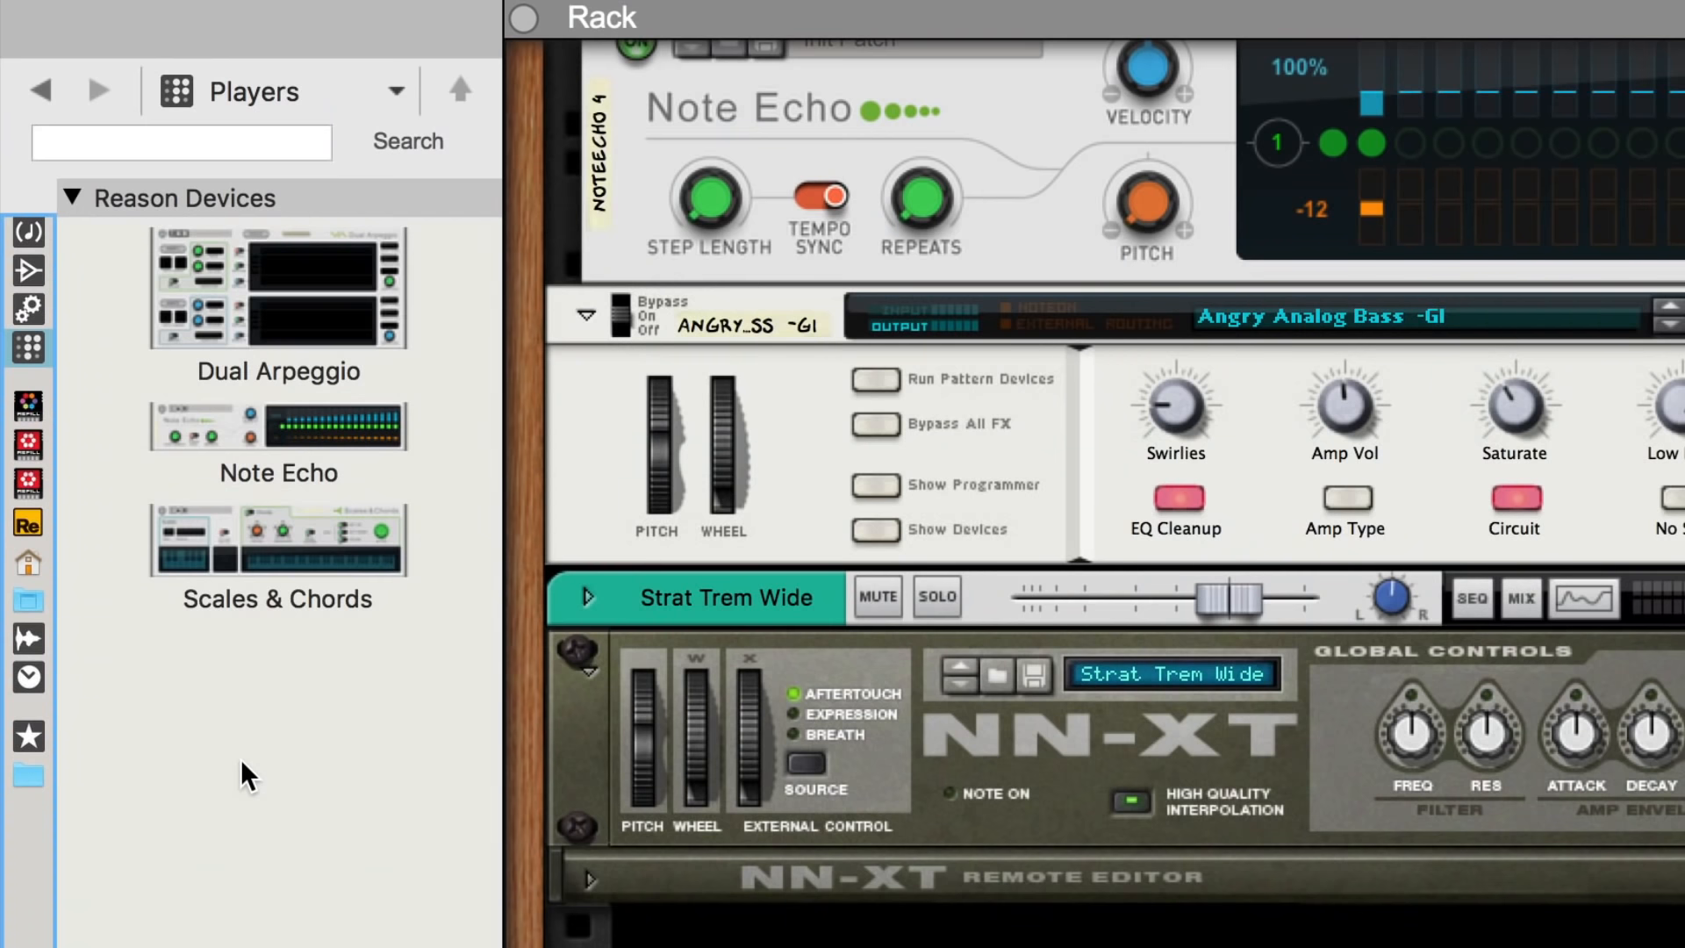
left_click_drag(263, 430, 718, 649)
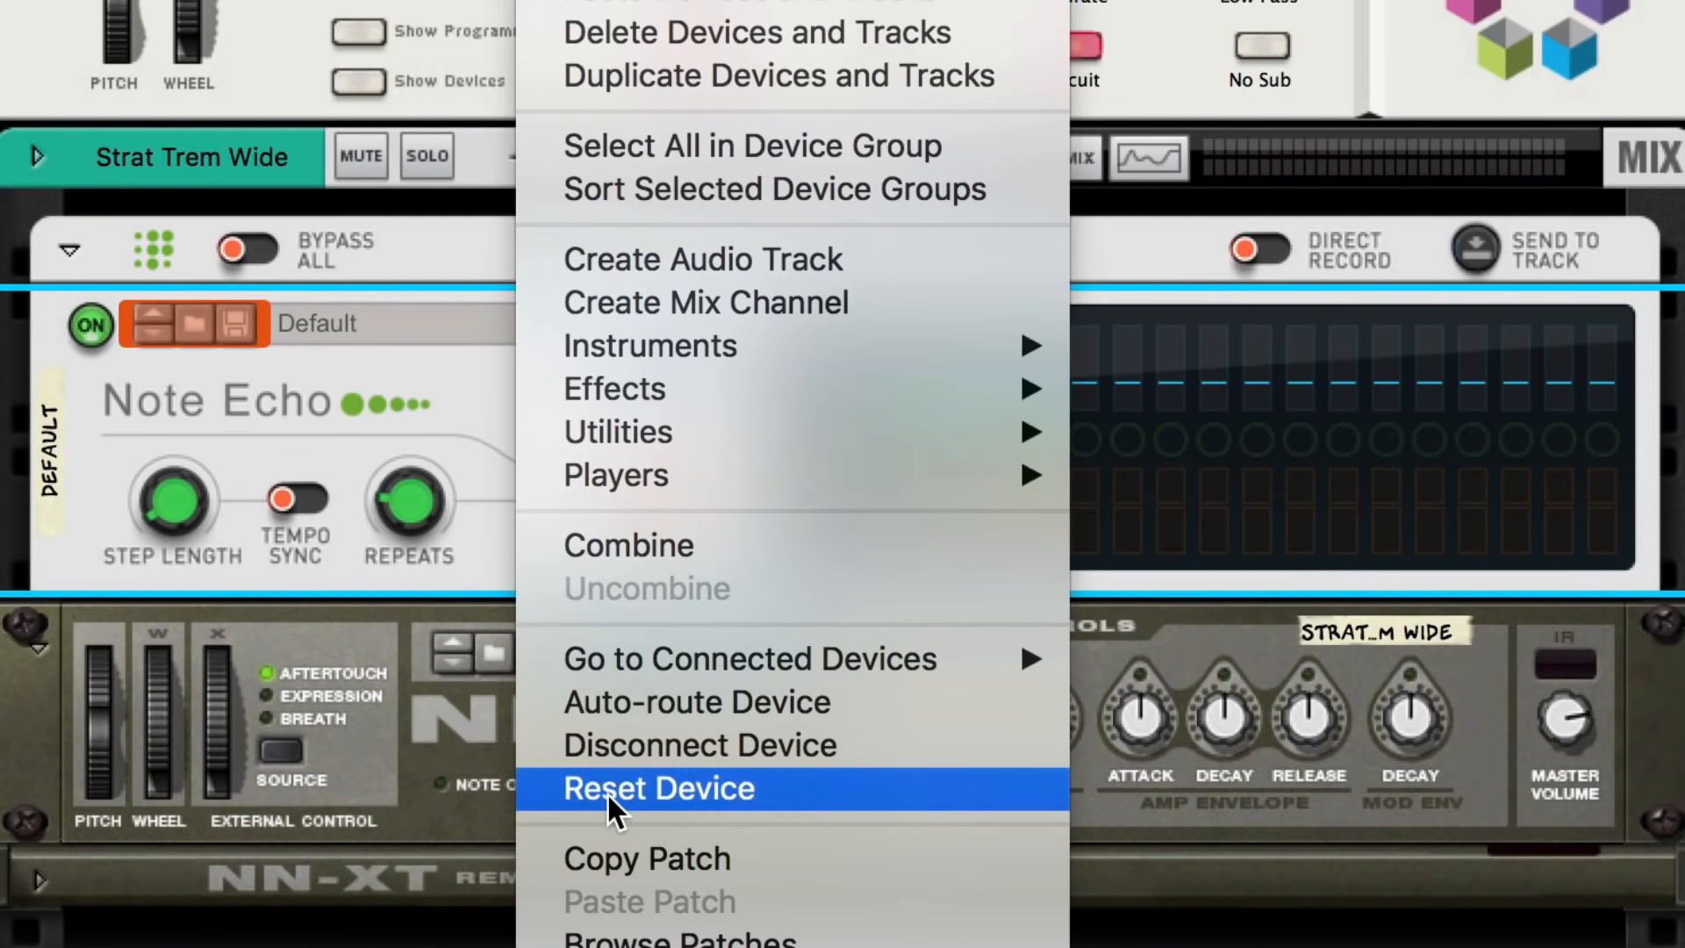
left_click(663, 794)
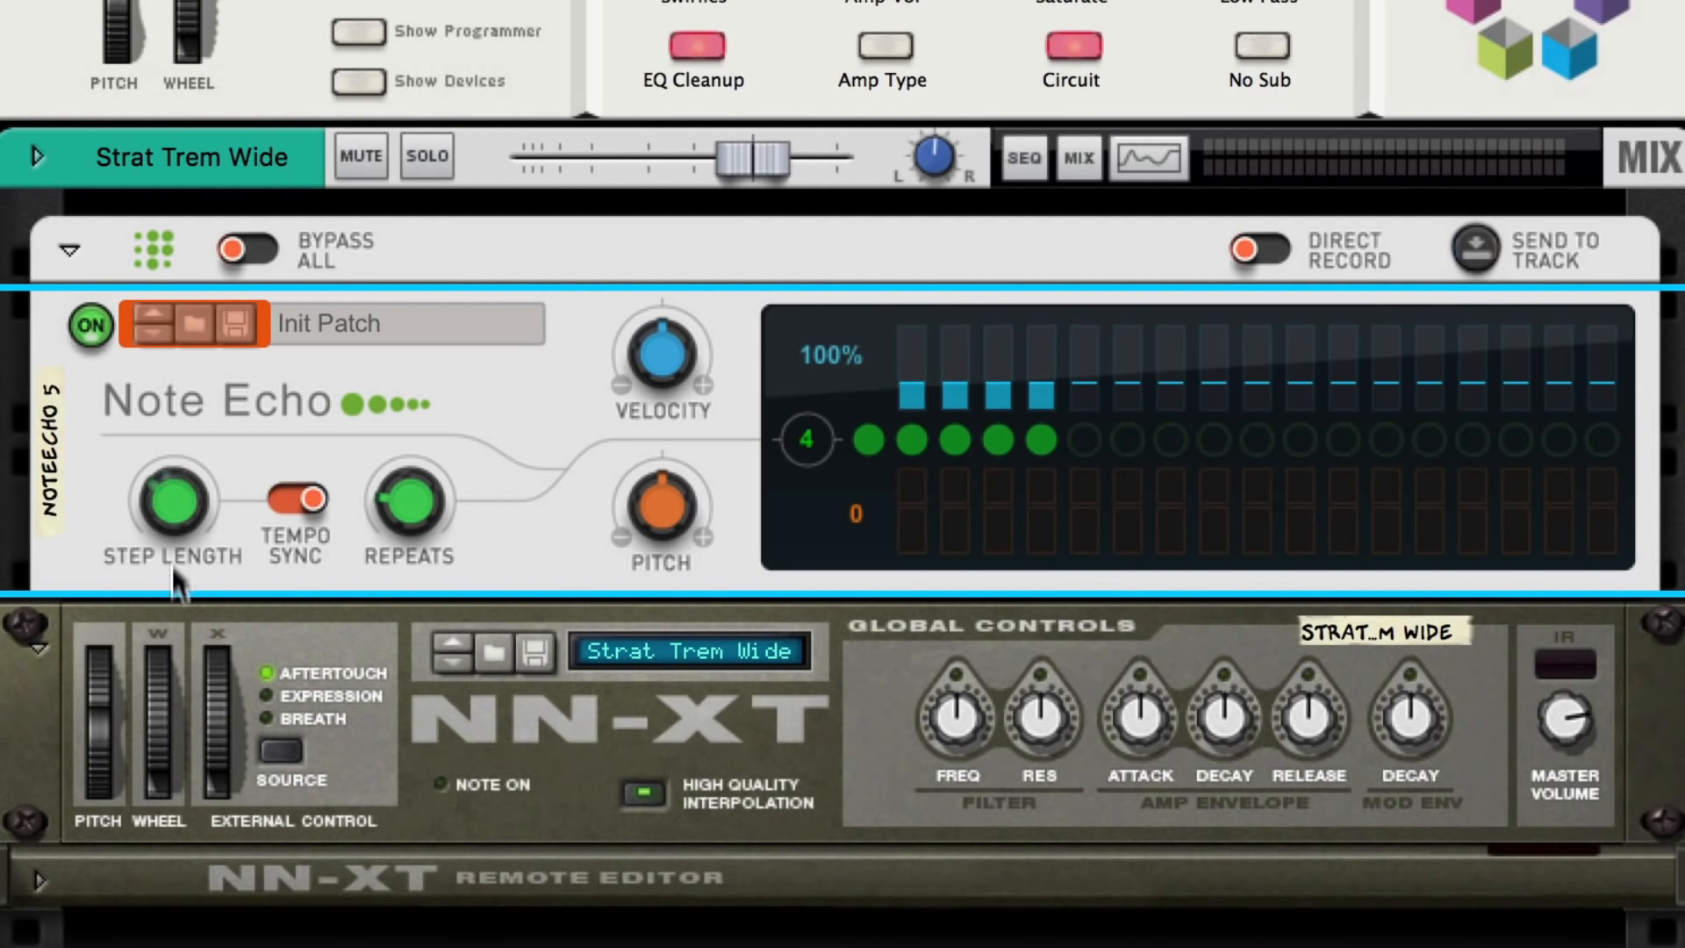
- Give the Strat Trem Wide Note Echo 17 repeats with pitch +1, leaving only the original note and echoes 4, 7, 12 and 16 active
left_click_drag(413, 512, 428, 359)
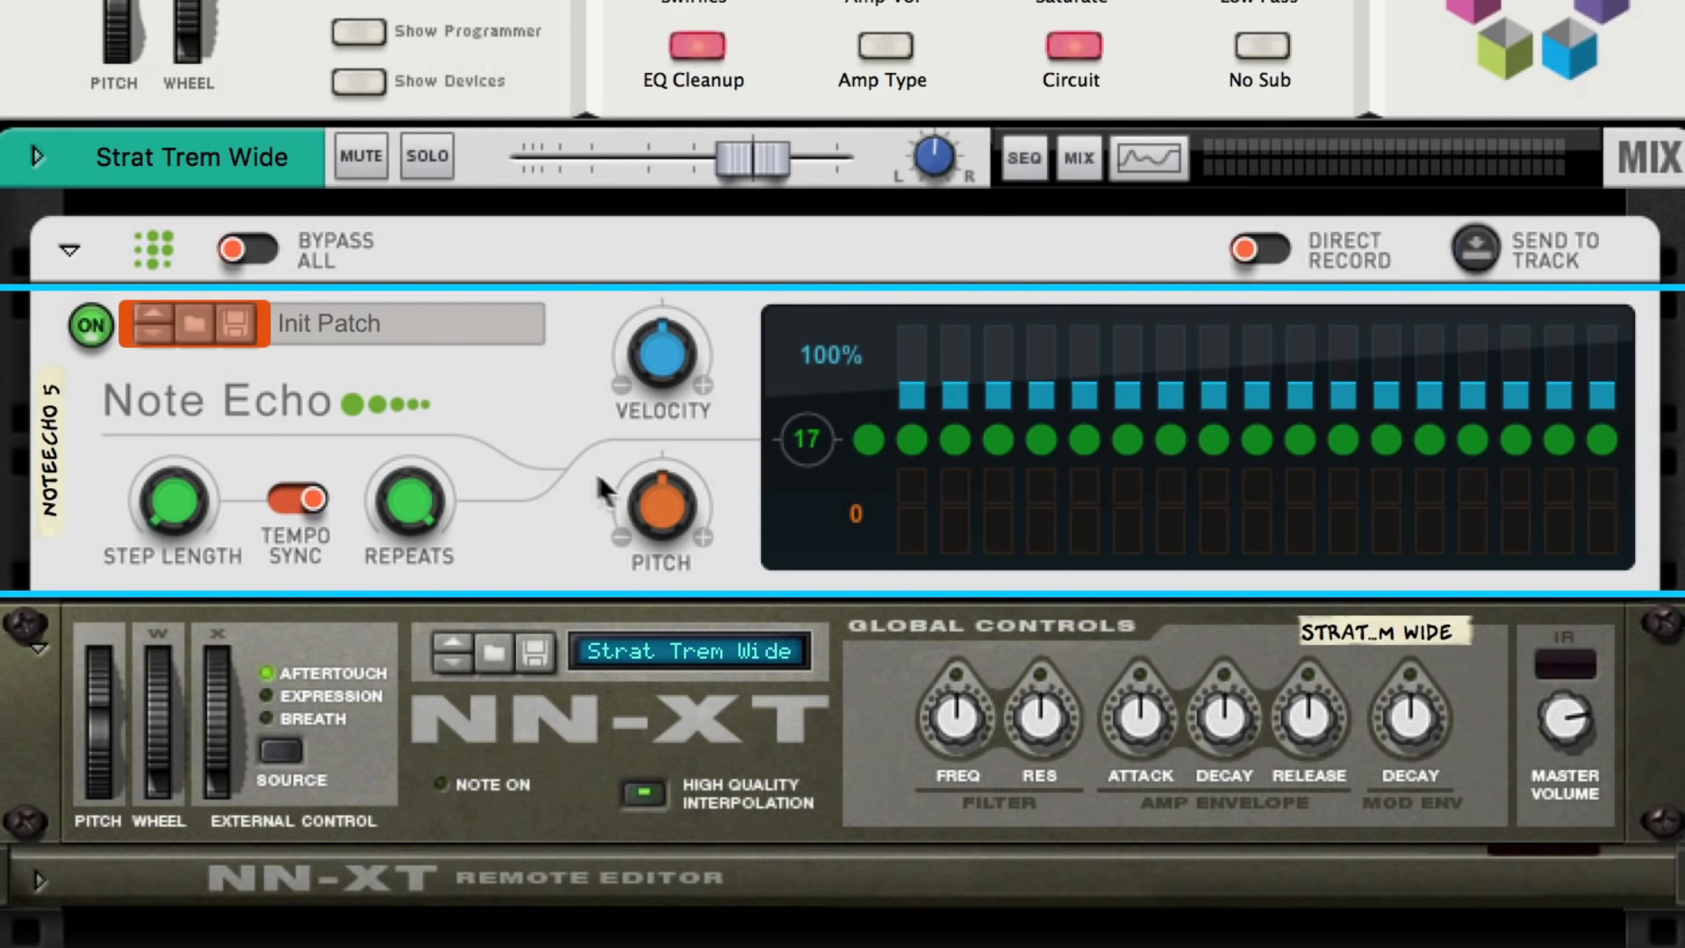
left_click_drag(640, 507, 640, 502)
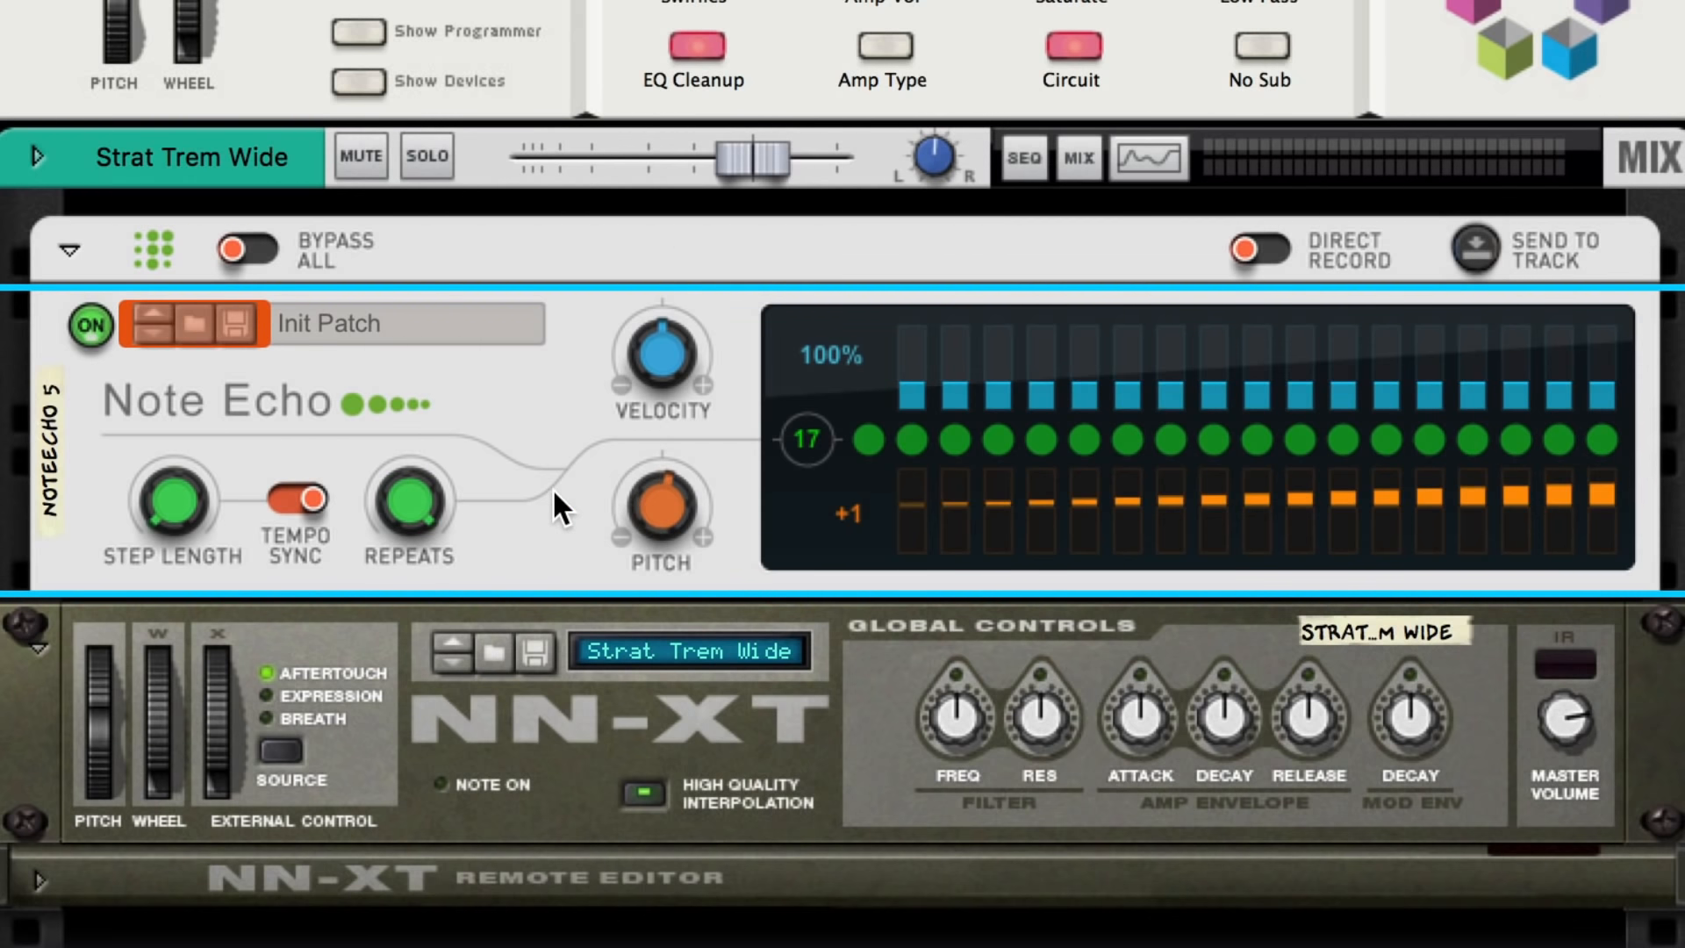
left_click_drag(865, 438, 1631, 436)
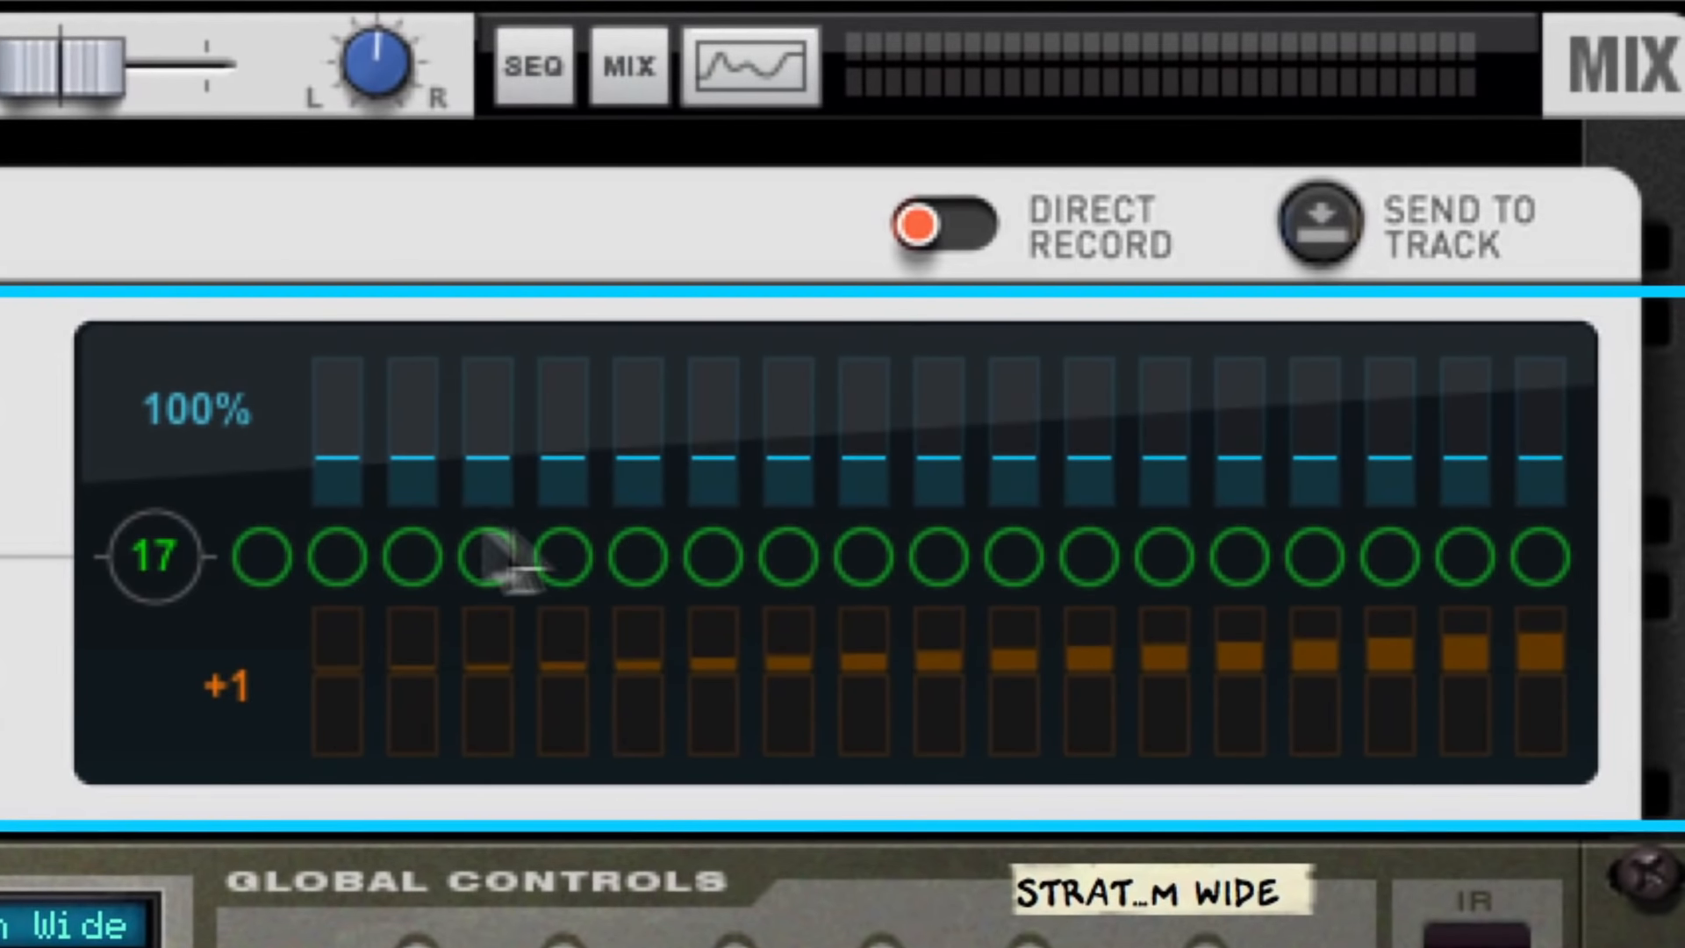
left_click(262, 556)
left_click(562, 556)
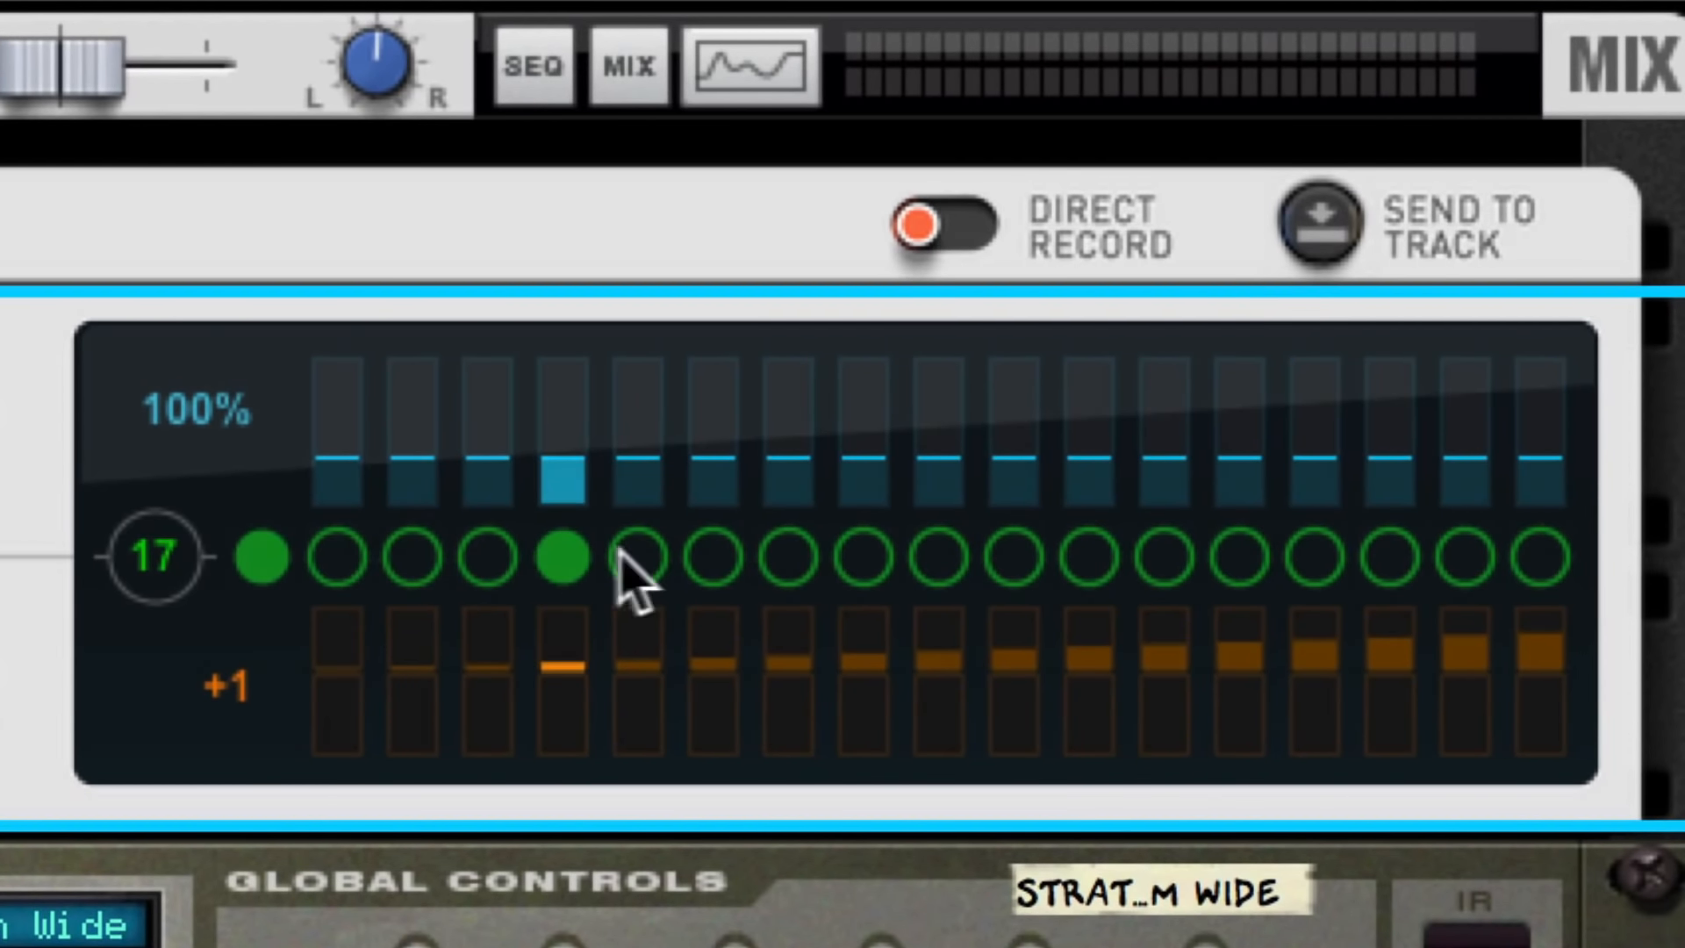
left_click(788, 556)
left_click(1164, 556)
left_click(1464, 556)
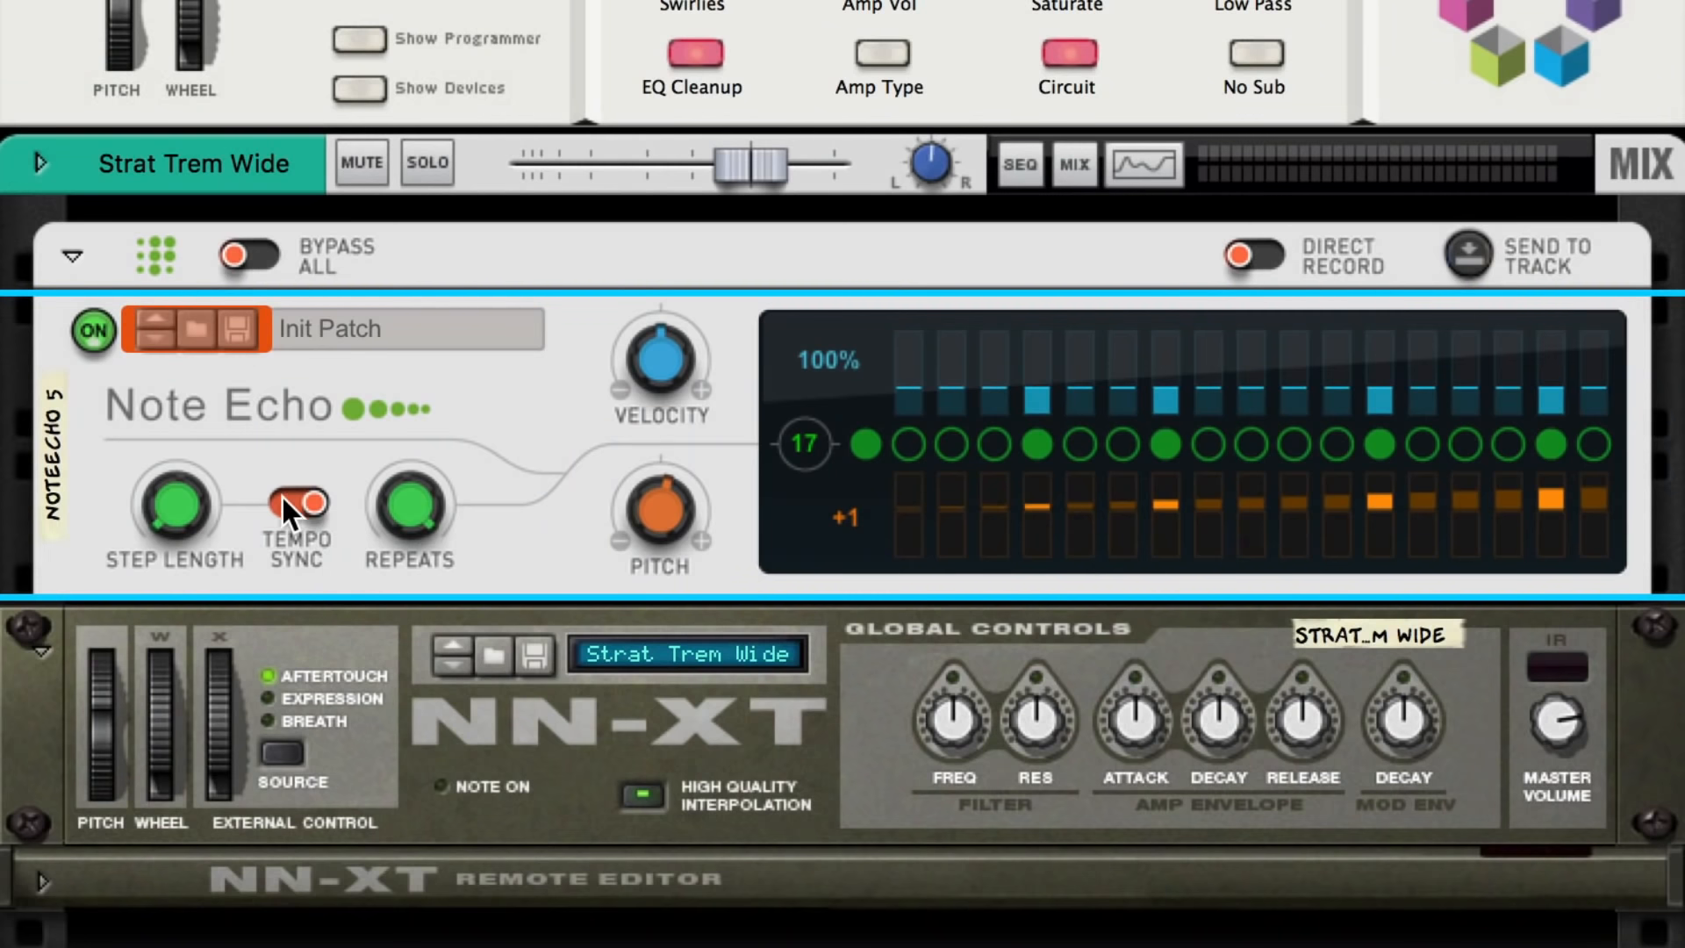
- Switch off the Strat Trem Wide Note Echo's tempo sync, fine-tune its step length and set its velocity to 106%
left_click(284, 498)
mouse_move(172, 499)
left_click_drag(150, 503, 153, 534)
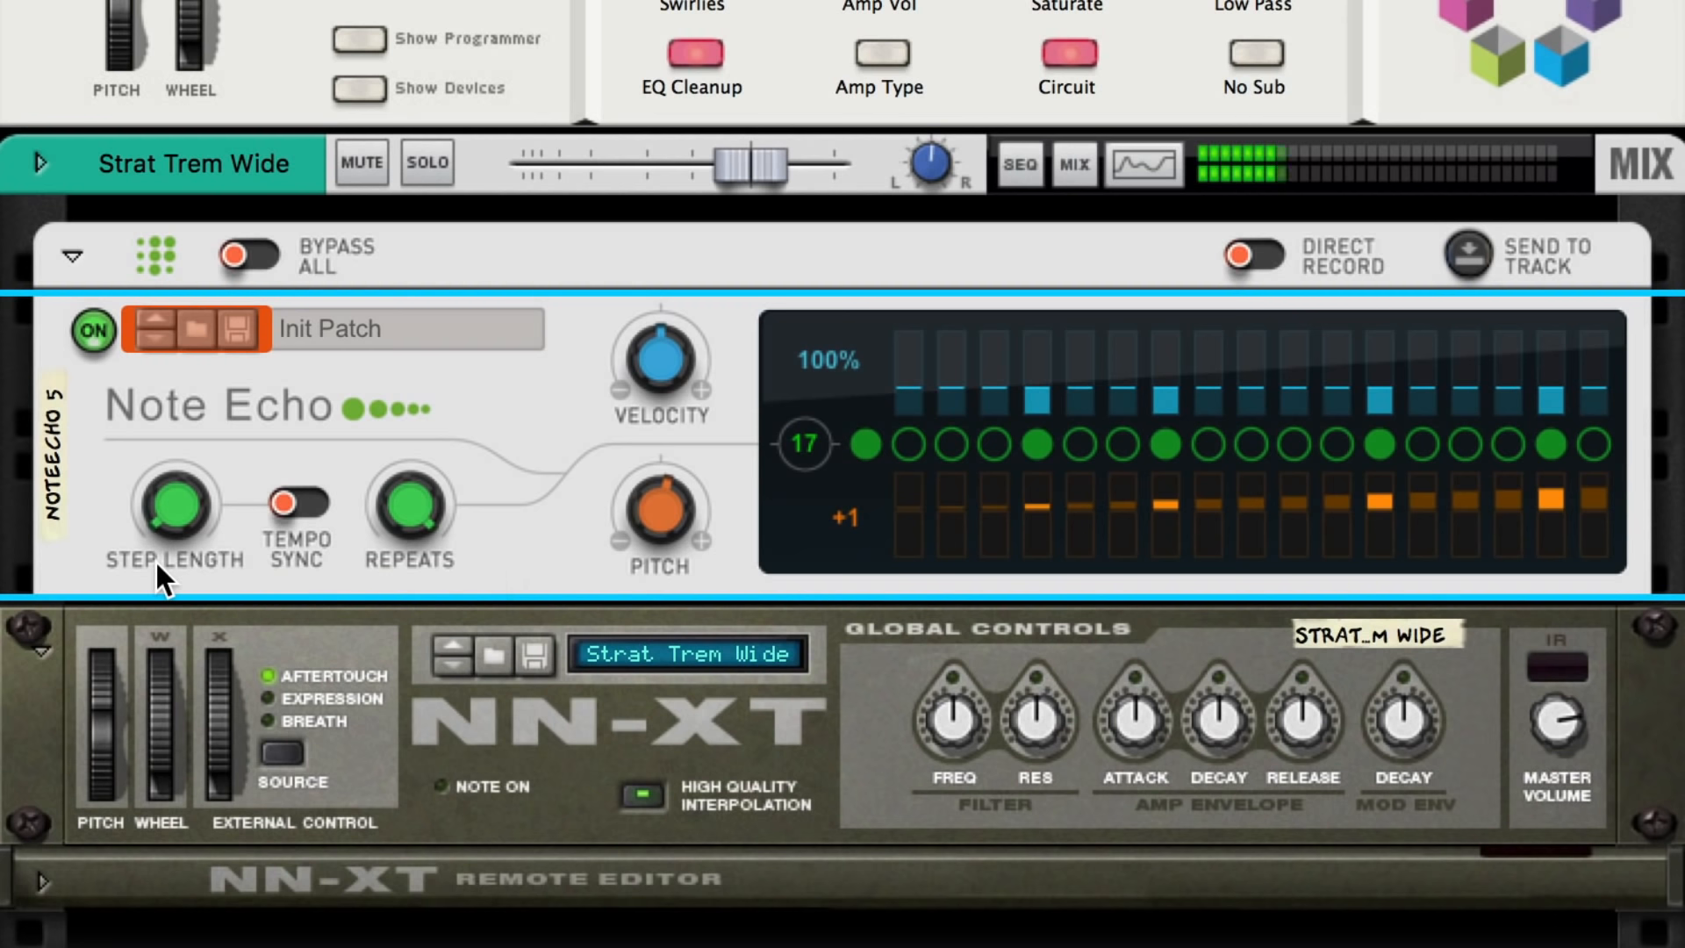
mouse_move(639, 361)
left_click_drag(639, 361, 639, 354)
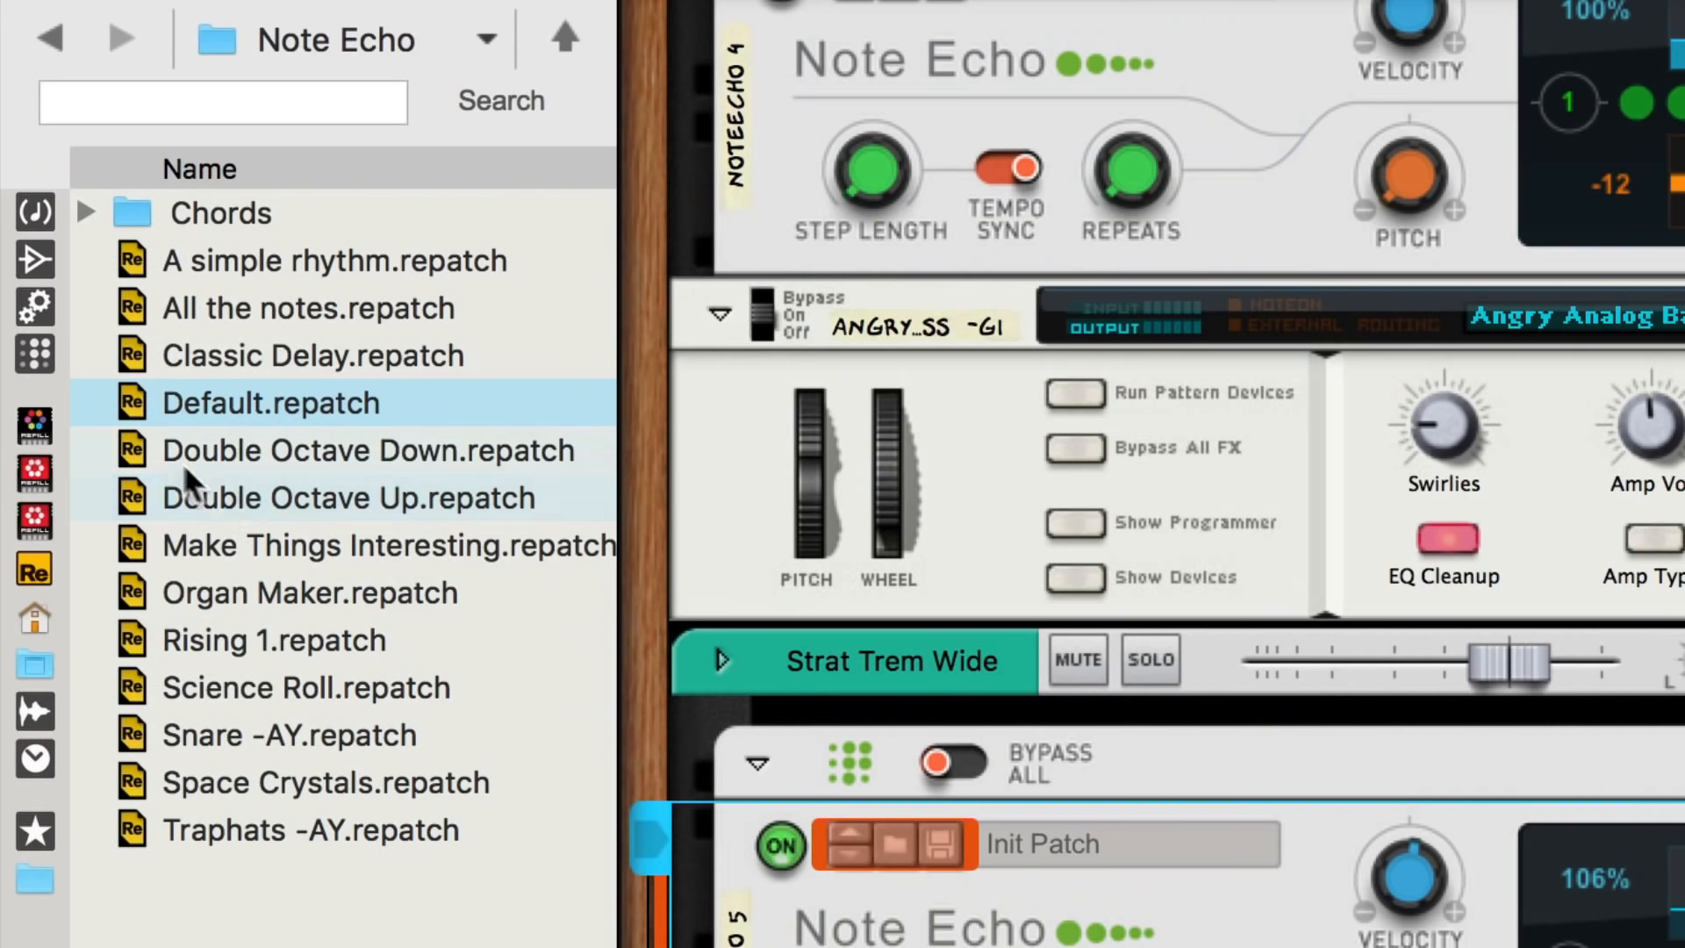
- Add a Scales & Chords player between the Note Echo and the Strat Trem Wide NN-XT
left_click(35, 351)
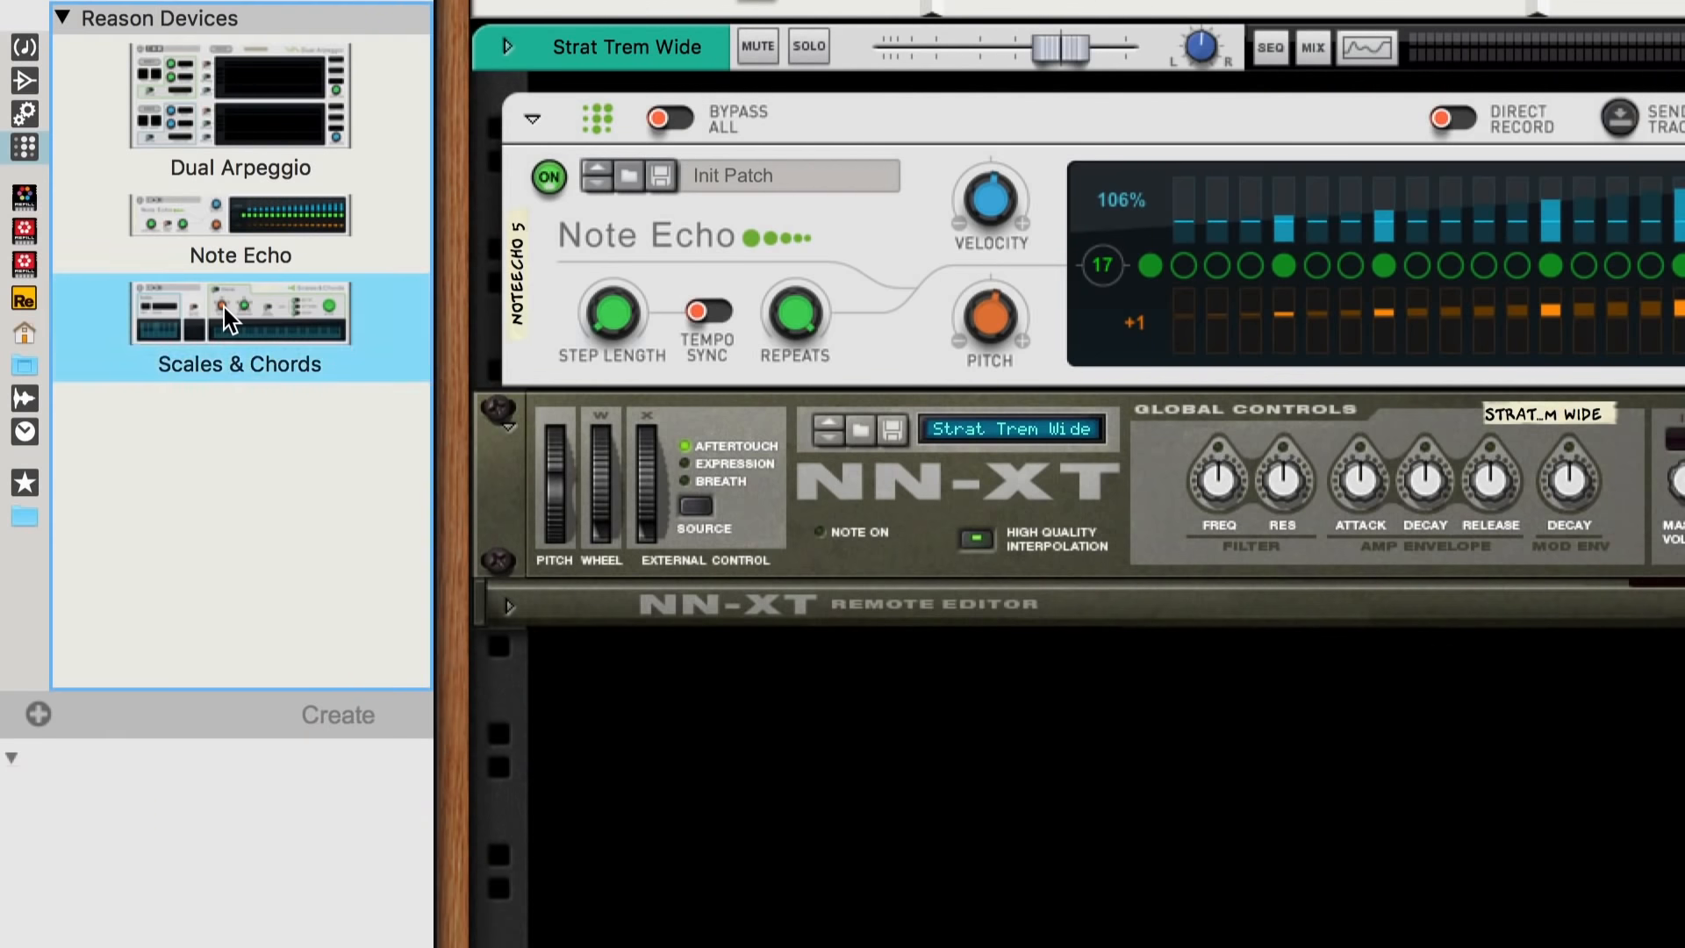
left_click_drag(462, 731, 1243, 893)
left_click_drag(602, 386, 599, 373)
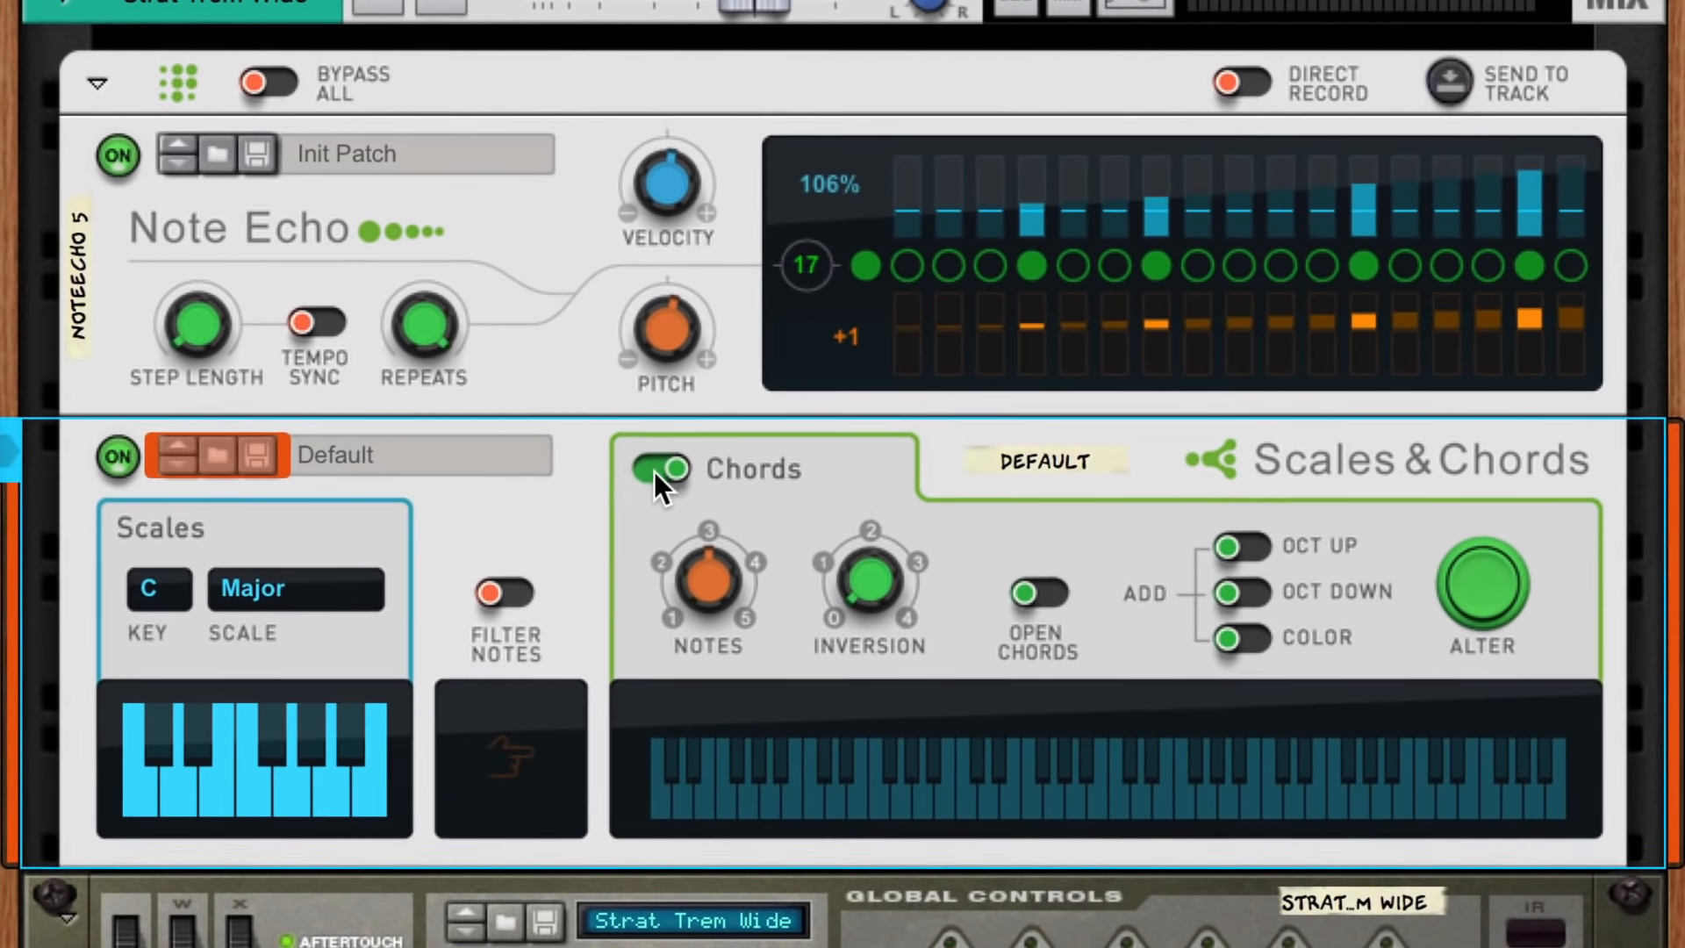
- Turn off Chords in the Scales & Chords player and set its key to Bb and its scale to Minor
left_click(676, 470)
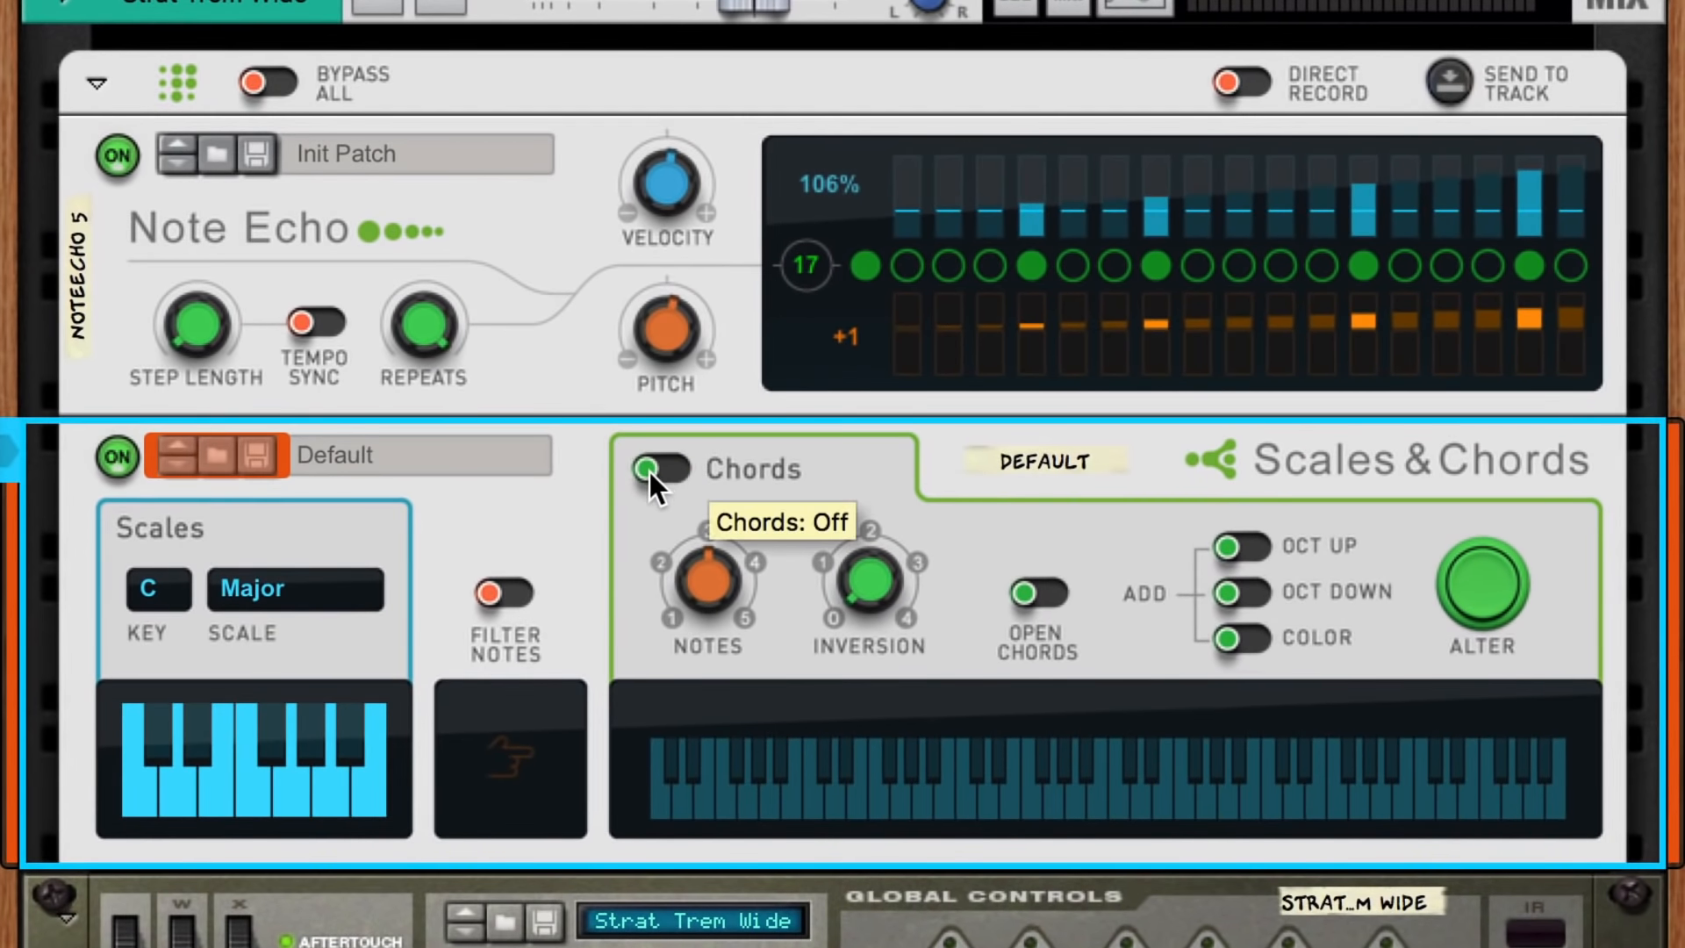
left_click(195, 594)
left_click(201, 931)
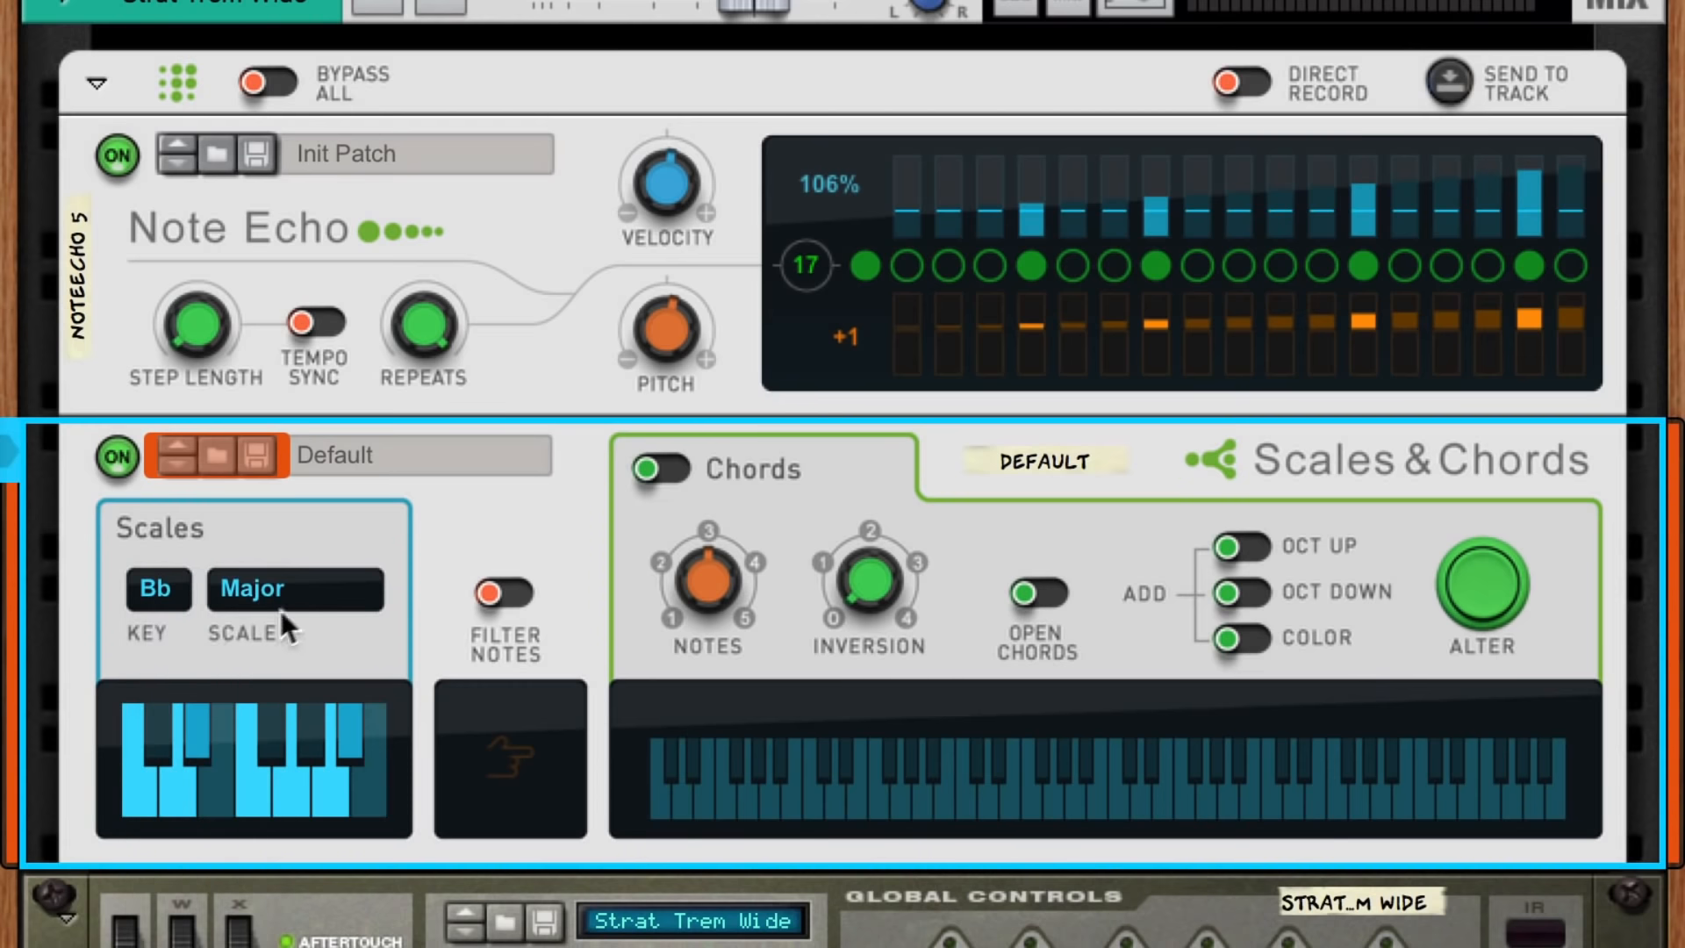
left_click(293, 575)
left_click(321, 625)
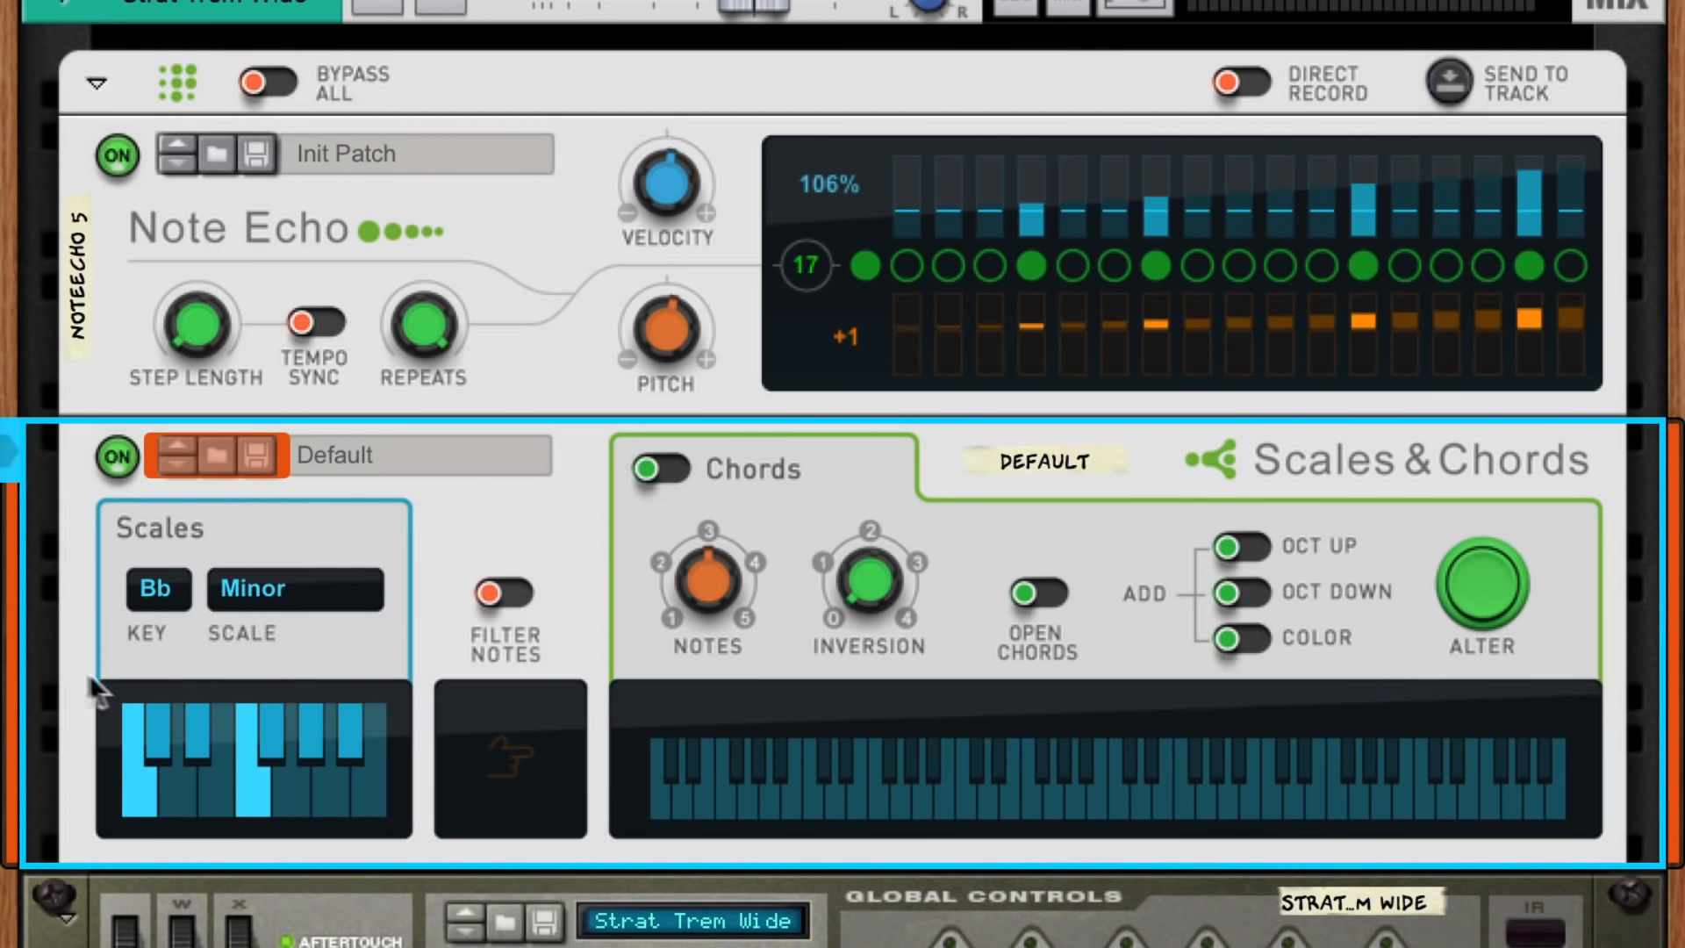
- Start recording on the Strat Trem Wide track from bar 4
scroll(46, 656, "down", 3)
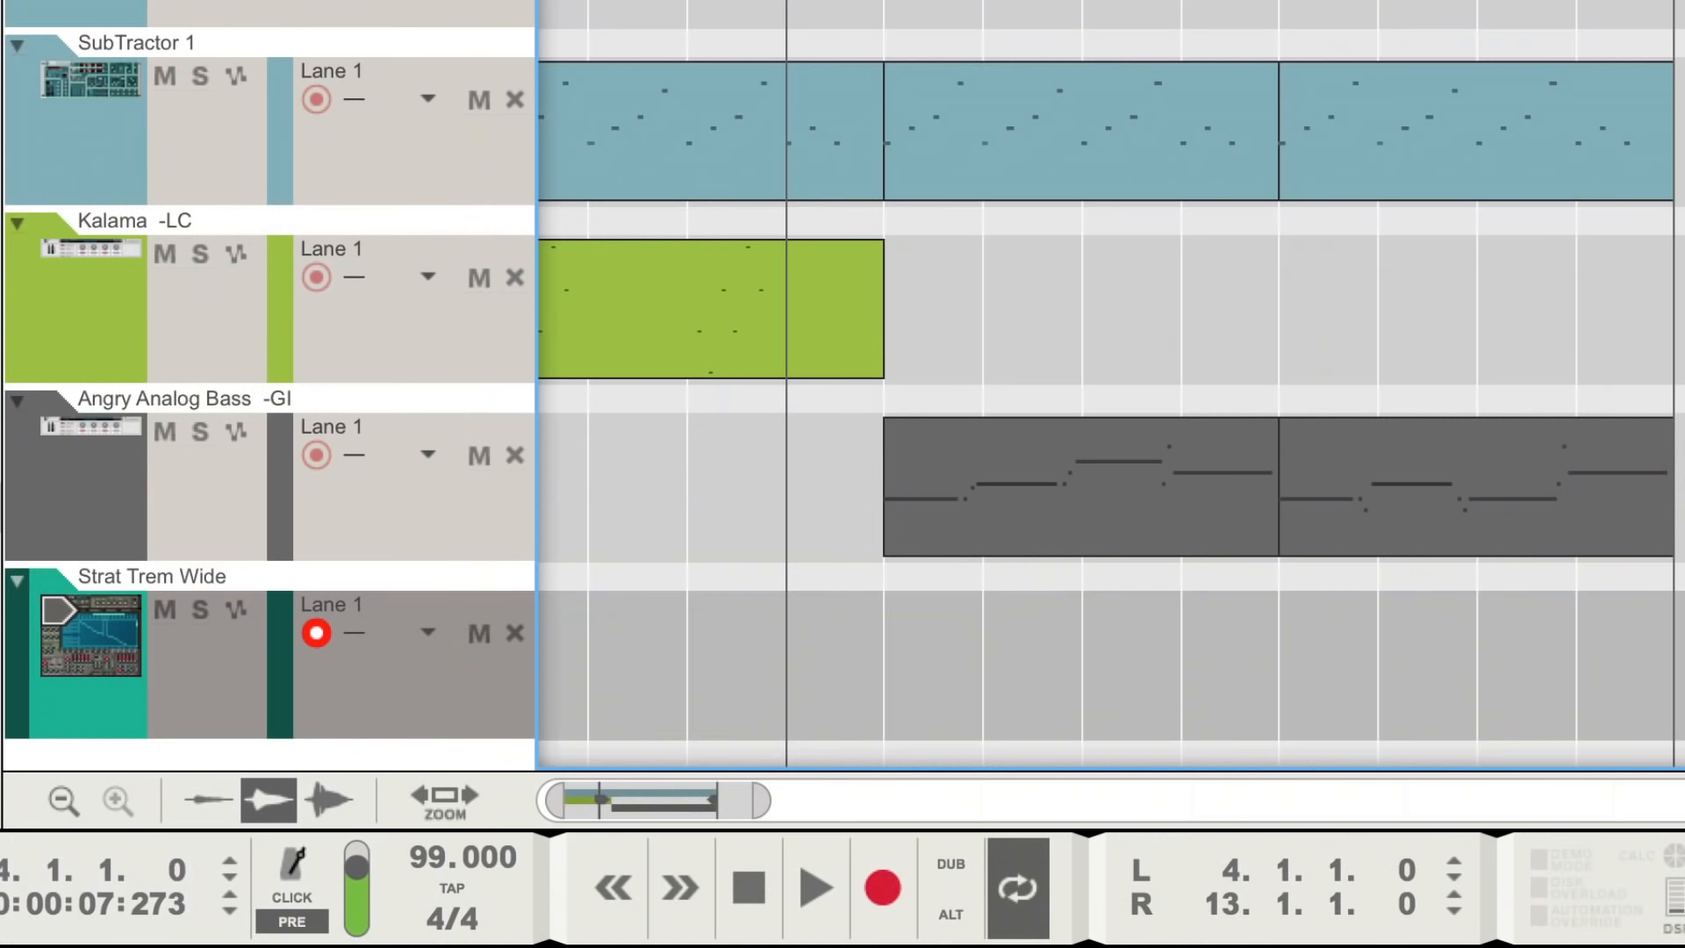
key("super+Return")
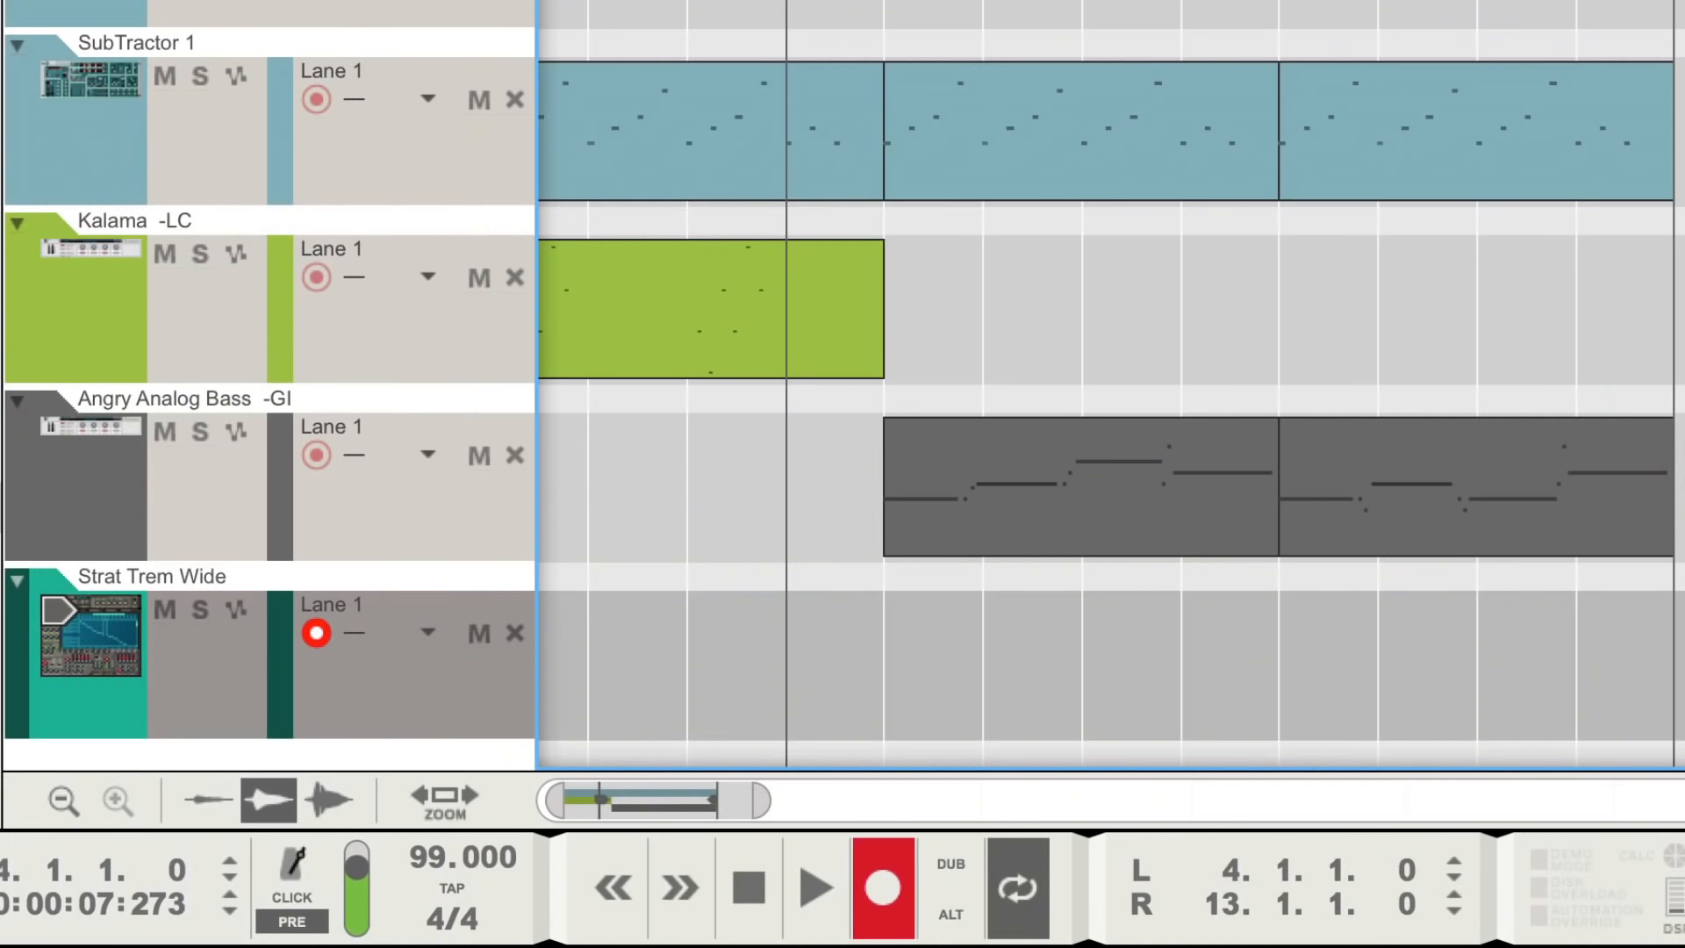